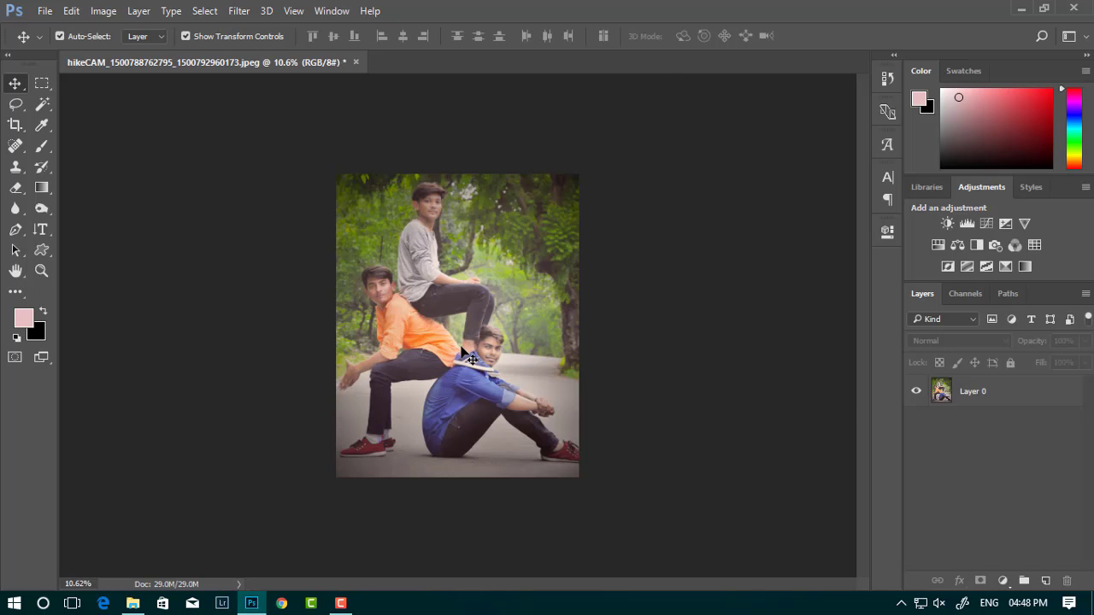
Open the Image menu's Adjustments list over the photo of the three boys
click(104, 10)
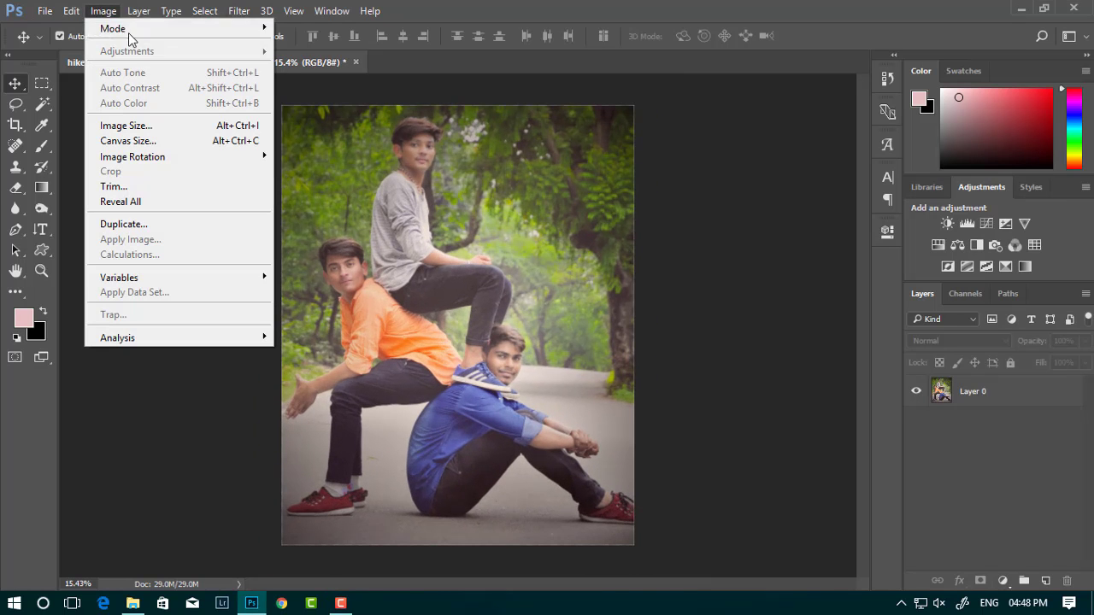
click(972, 394)
click(103, 10)
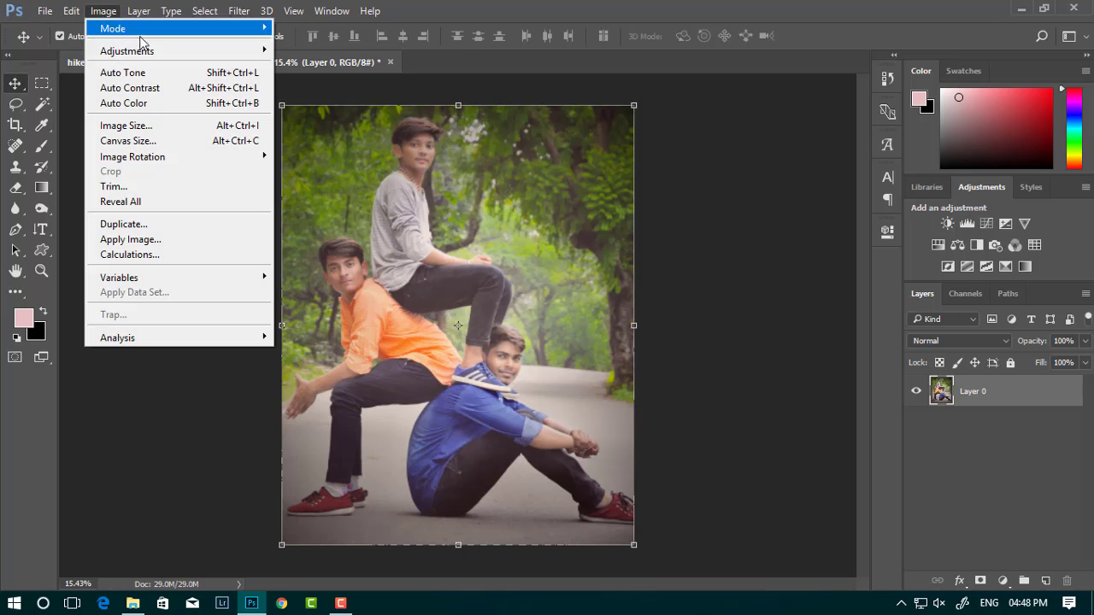
Apply Shadows/Highlights with Shadows about 2% and Highlights 4%
click(351, 312)
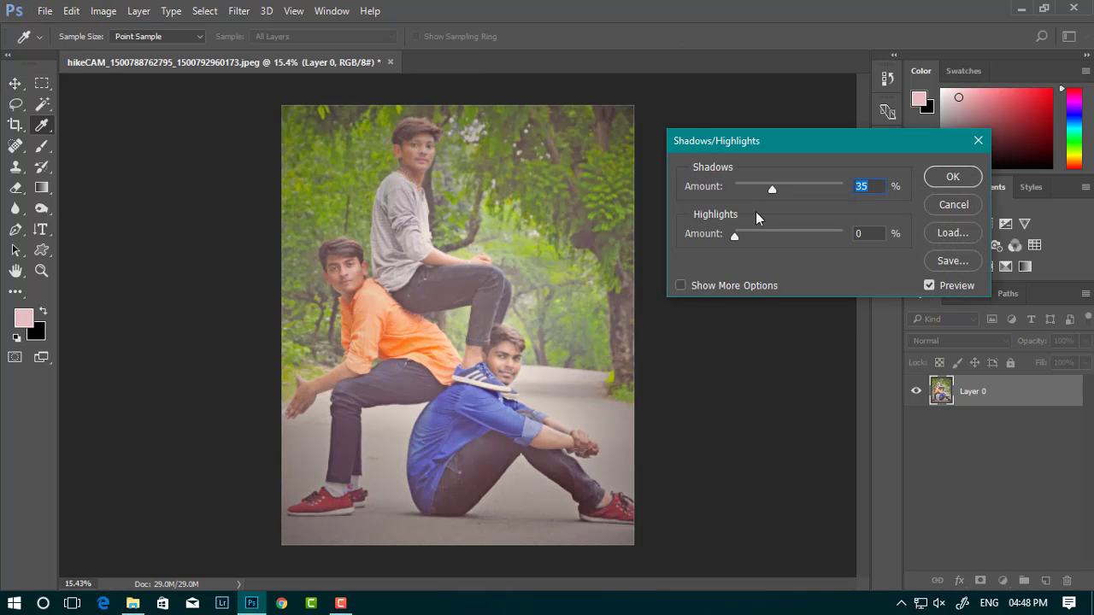
mouse_move(731, 236)
mouse_down()
mouse_move(751, 239)
mouse_move(740, 236)
mouse_up()
drag(772, 188, 754, 190)
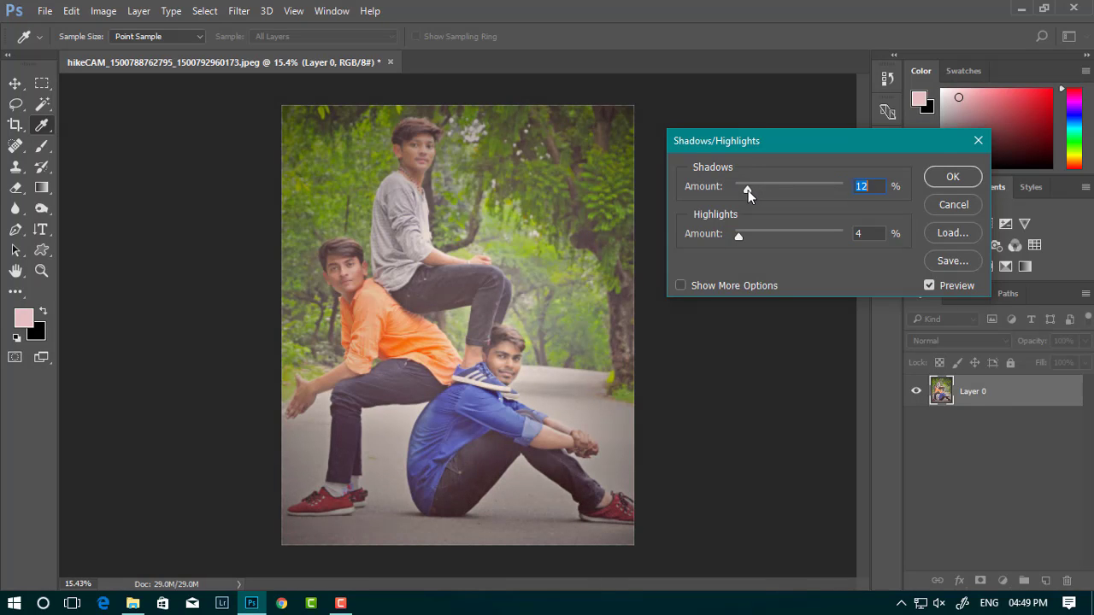
drag(748, 190, 737, 195)
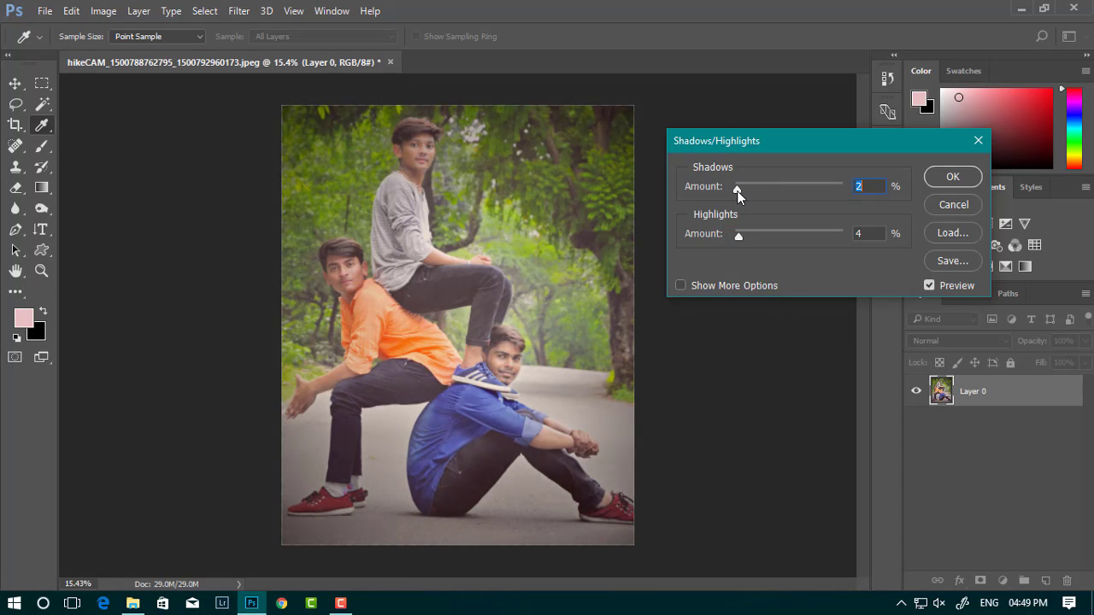
click(952, 176)
key(v)
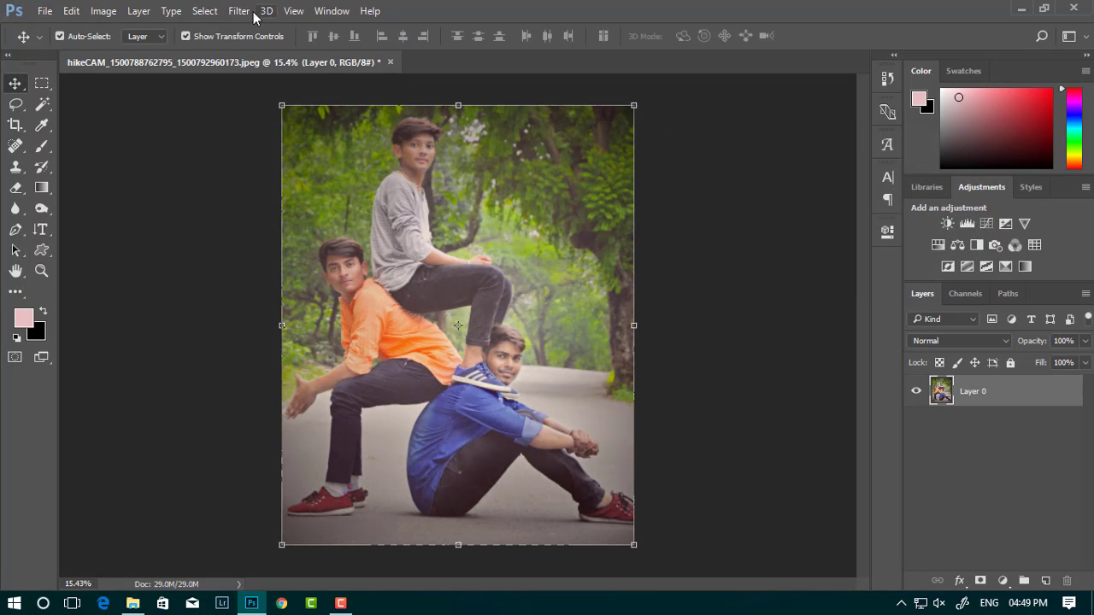
click(239, 10)
In Camera Raw Basic, set Clarity +25, Contrast +9, Blacks -7 and Shadows +17
click(281, 105)
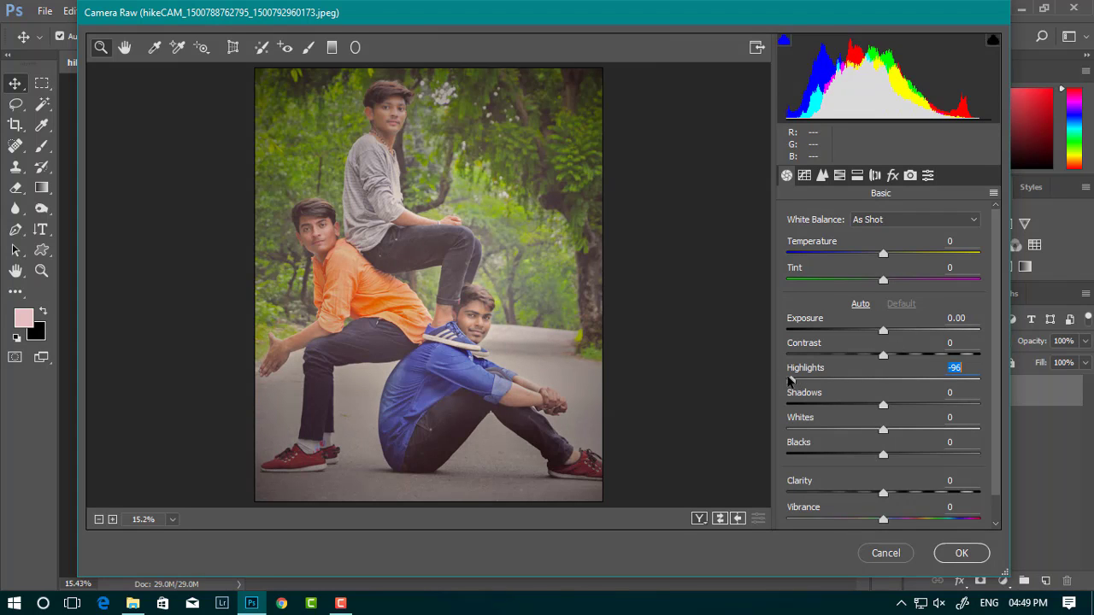
mouse_move(884, 493)
mouse_down()
mouse_move(936, 495)
mouse_move(907, 494)
mouse_up()
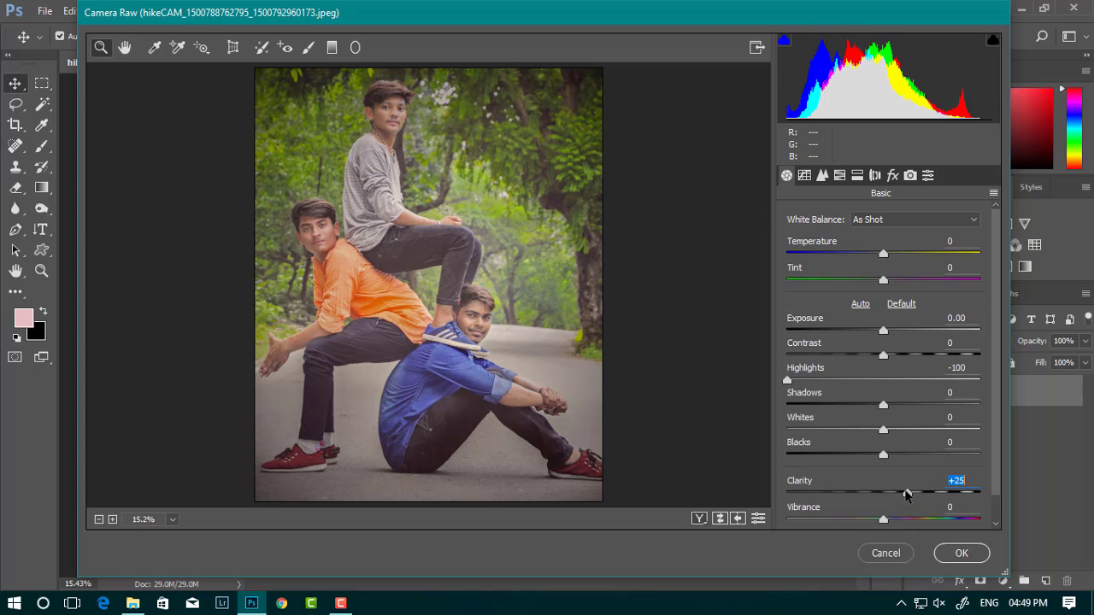
mouse_move(884, 519)
mouse_down()
mouse_move(903, 520)
mouse_move(884, 523)
mouse_up()
drag(884, 362, 892, 363)
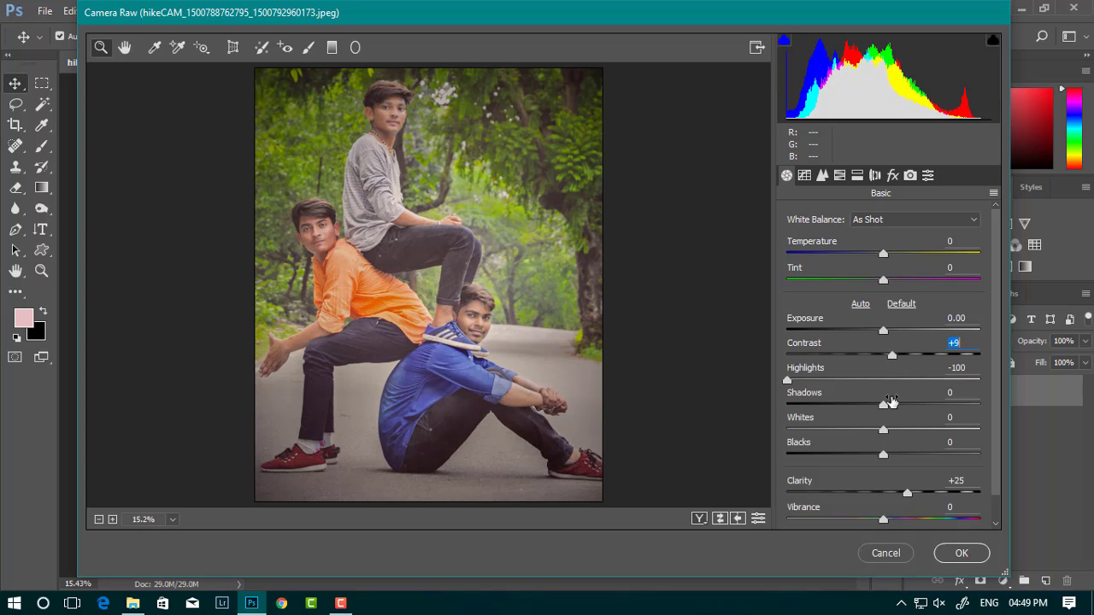
mouse_move(884, 454)
mouse_down()
mouse_move(859, 457)
mouse_move(879, 460)
mouse_up()
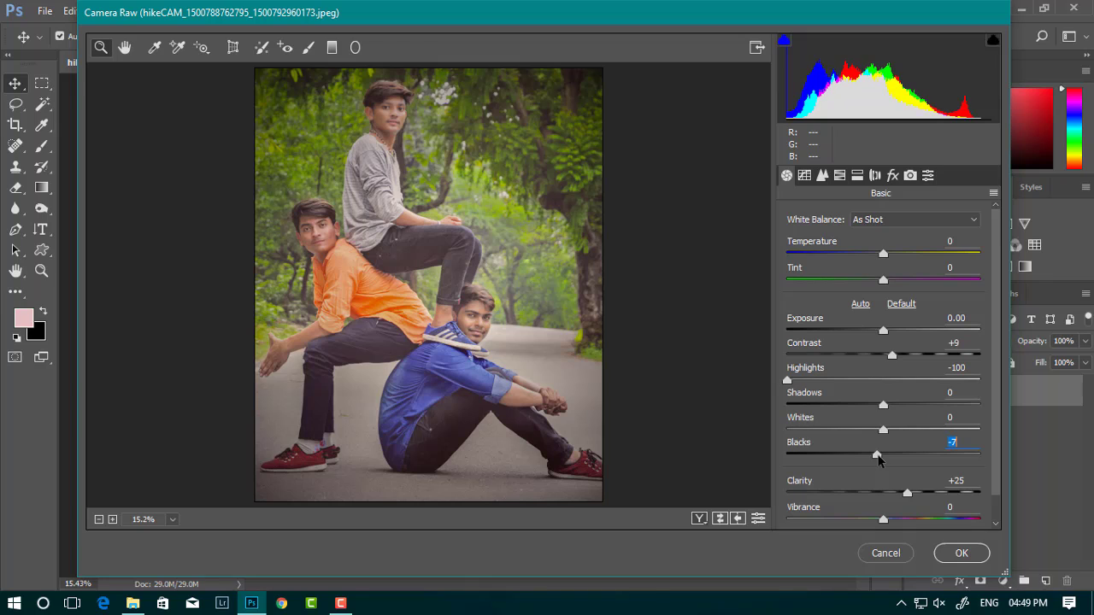
drag(892, 416, 895, 414)
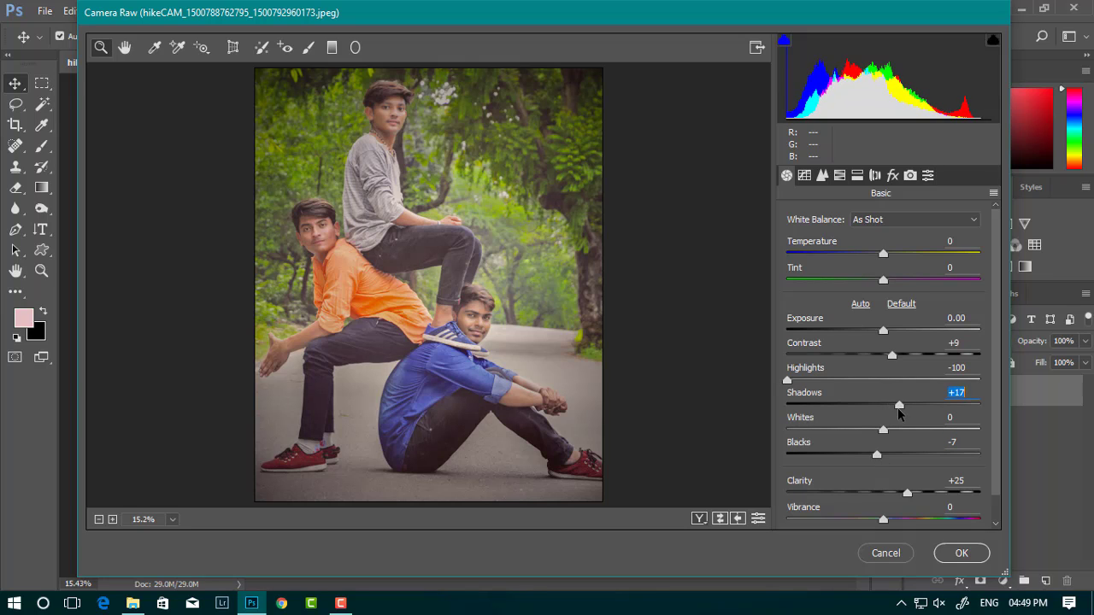
In Camera Raw HSL, brighten Oranges luminance and raise Reds saturation to +25
click(892, 175)
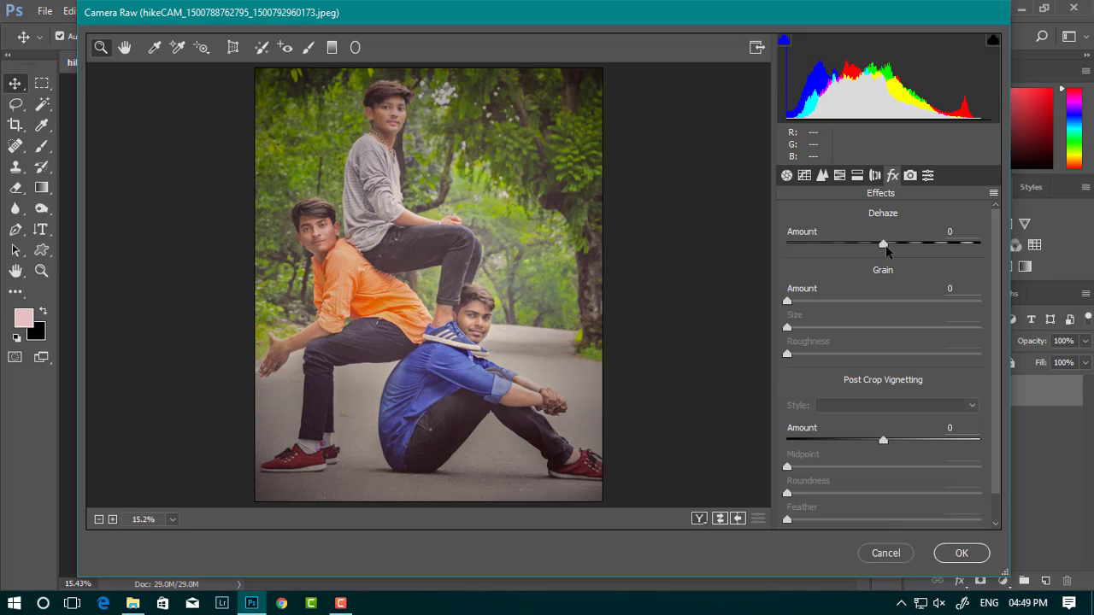
click(822, 175)
click(906, 242)
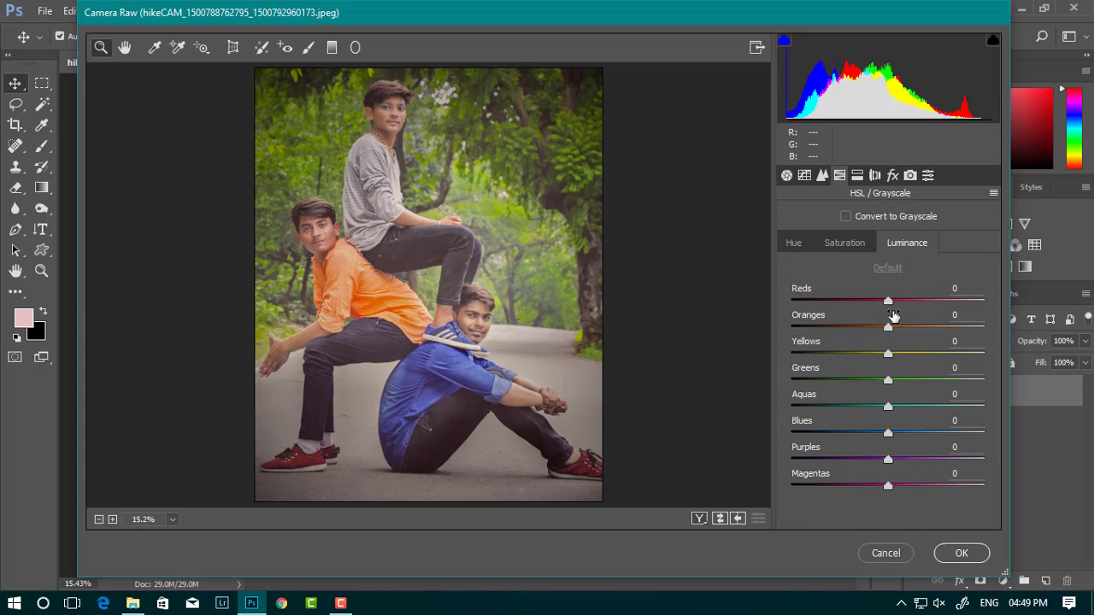
drag(919, 336, 913, 335)
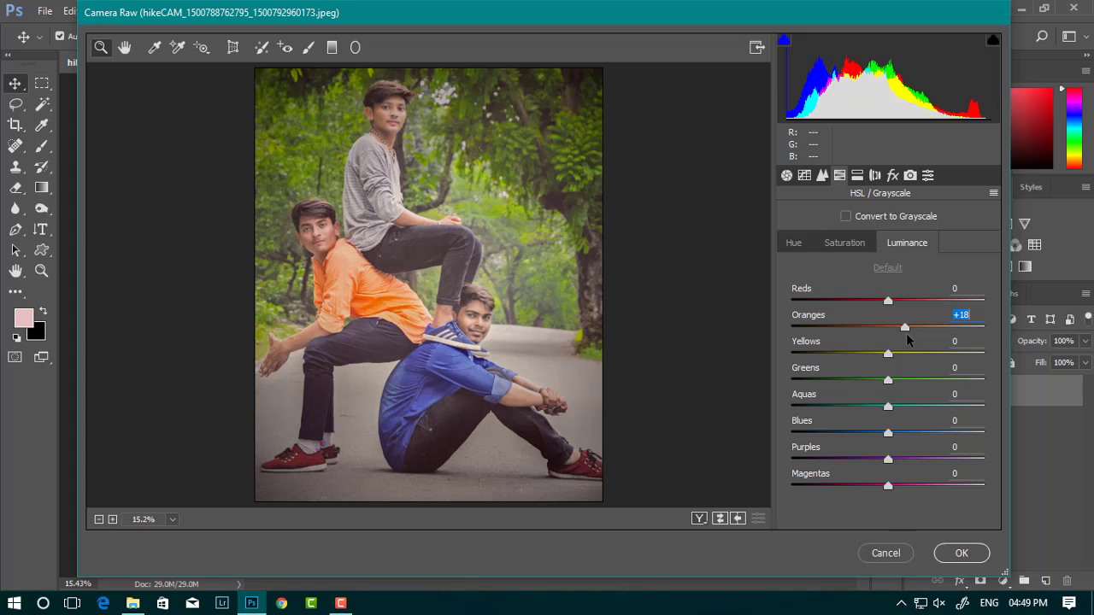
drag(910, 328, 920, 329)
click(868, 243)
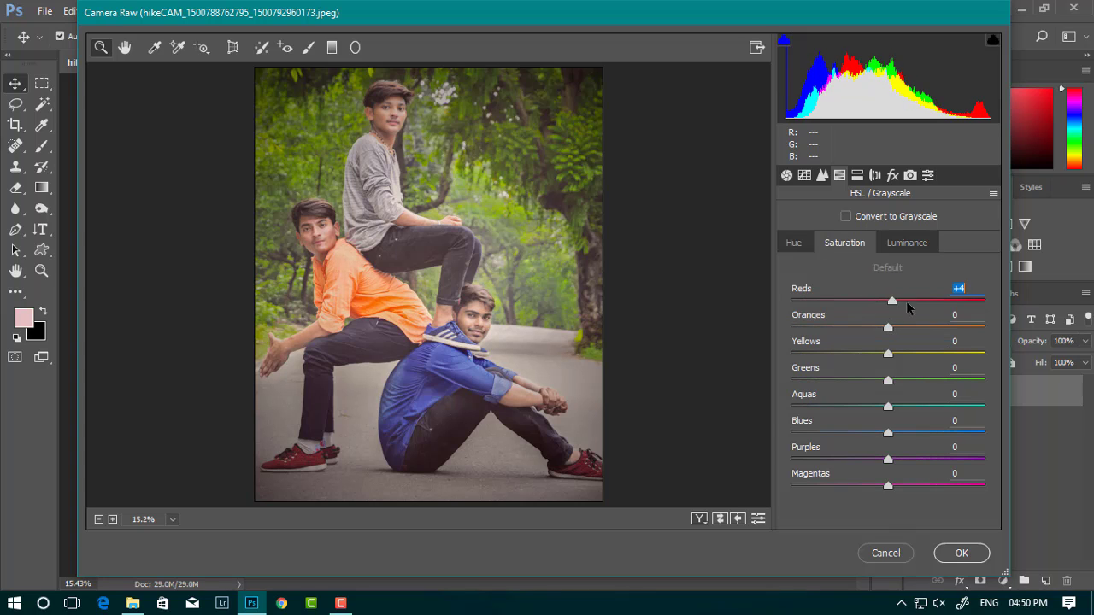
mouse_move(892, 300)
mouse_down()
mouse_move(926, 301)
mouse_move(910, 317)
mouse_move(909, 382)
mouse_up()
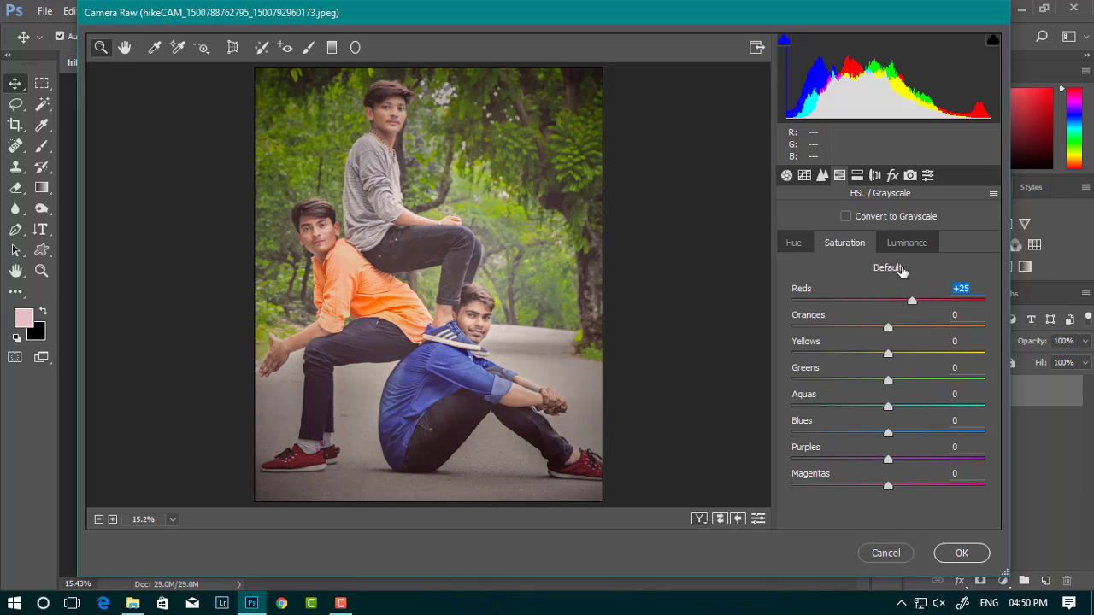
Shift Blues hue to -29, raise Blues saturation to +14, and apply Camera Raw
click(800, 247)
mouse_move(888, 380)
mouse_down()
mouse_move(774, 385)
mouse_move(996, 394)
mouse_move(982, 407)
mouse_move(990, 413)
mouse_move(802, 409)
mouse_up()
text(0)
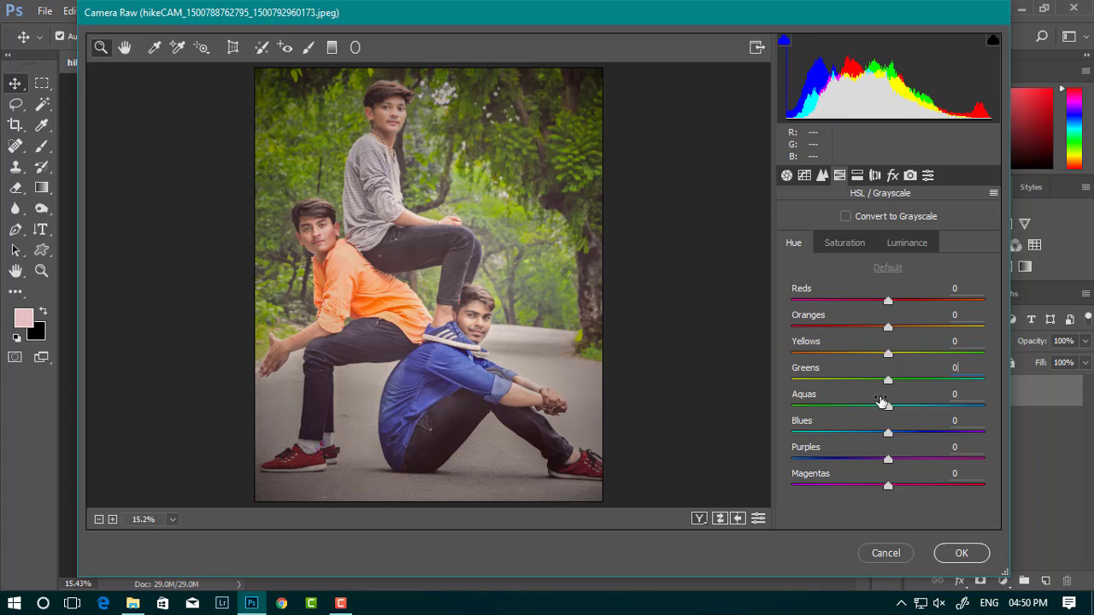
mouse_move(888, 433)
mouse_down()
mouse_move(743, 434)
mouse_move(966, 433)
mouse_move(861, 435)
mouse_move(920, 436)
mouse_up()
click(845, 243)
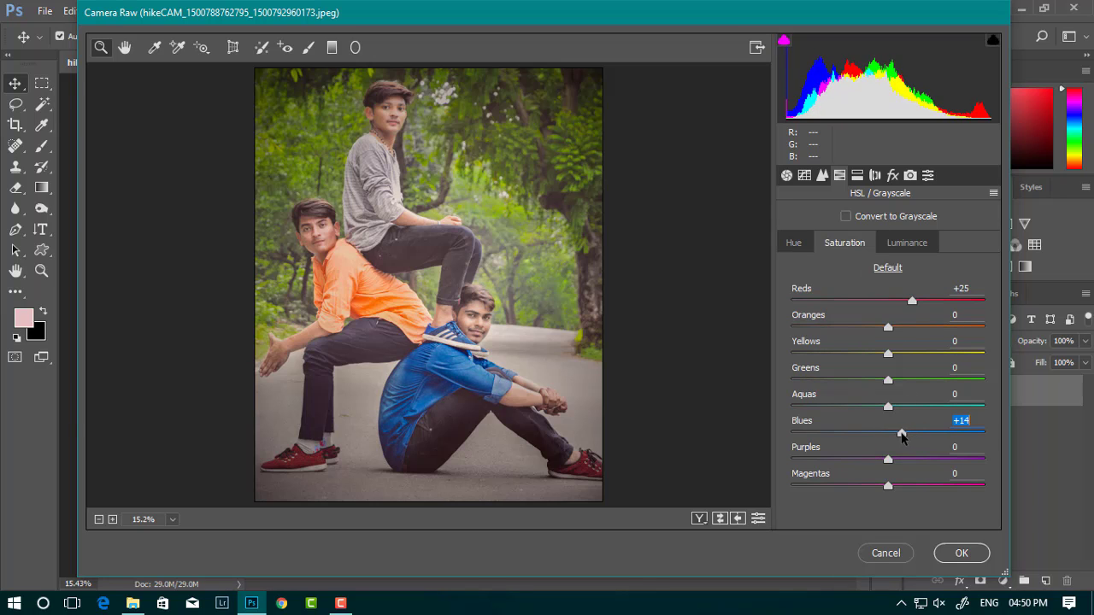
click(958, 552)
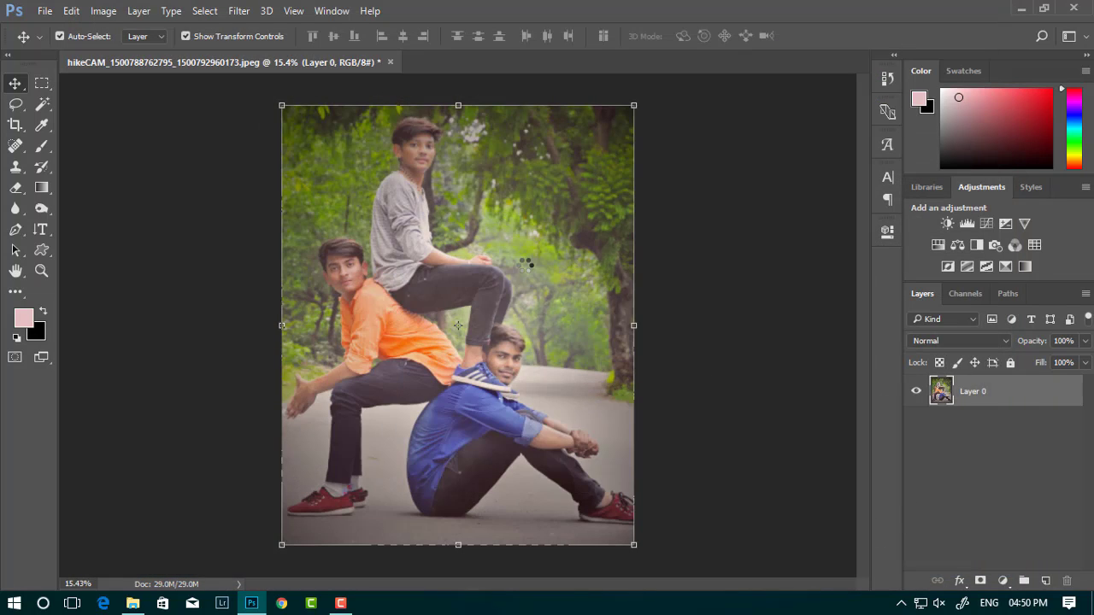
Duplicate Layer 0 into Layer 0 copy using the New Layer button
scroll(523, 266, down, 3)
scroll(513, 271, up, 2)
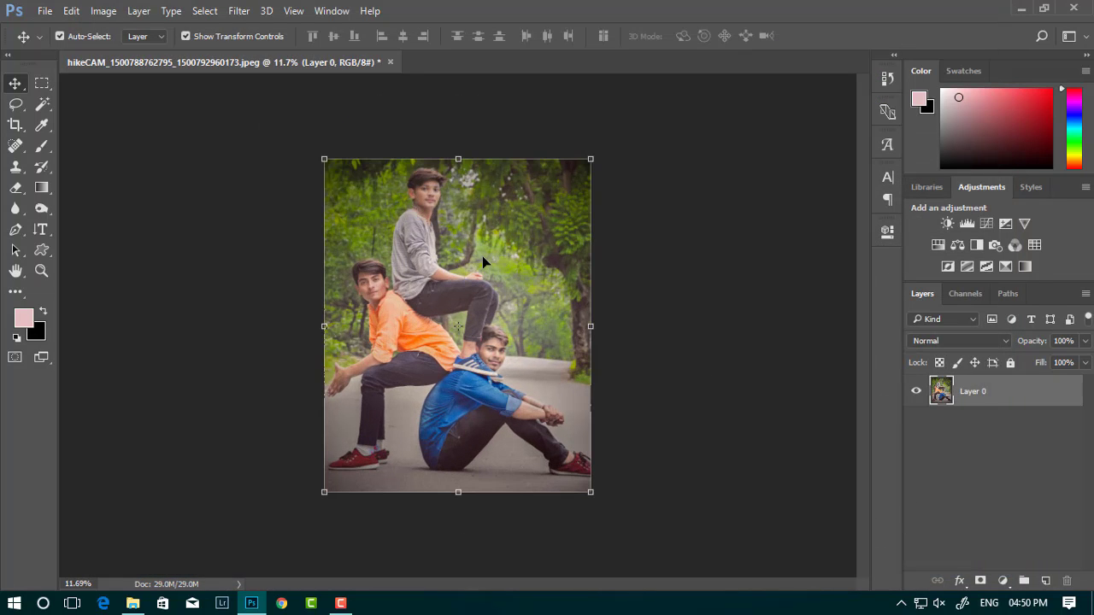
click(98, 11)
click(1025, 395)
drag(1026, 395, 1045, 581)
scroll(444, 248, up, 2)
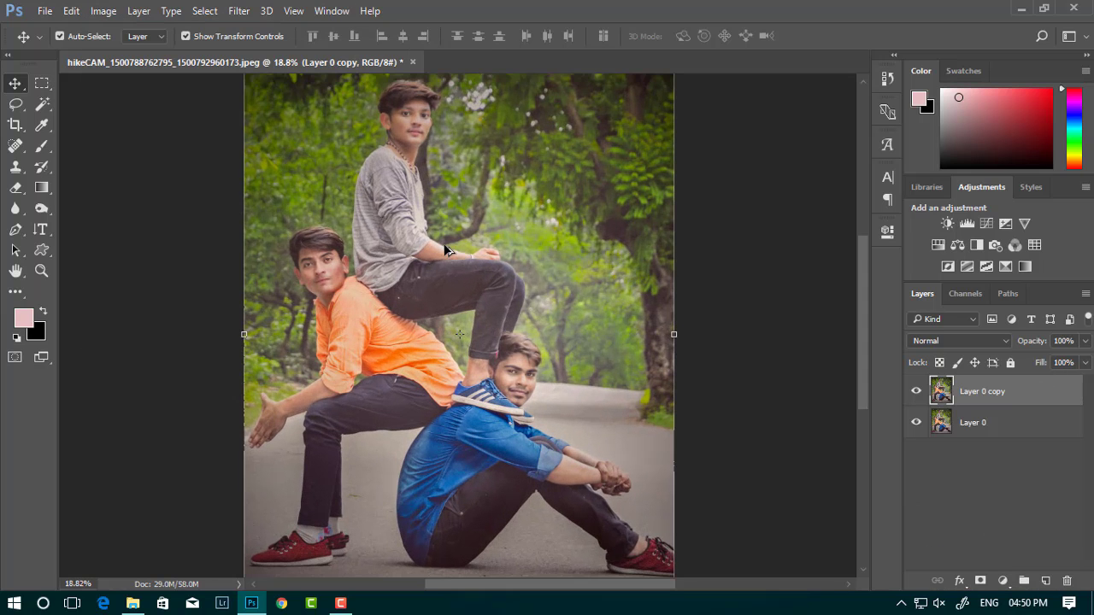
scroll(444, 248, down, 1)
scroll(455, 254, down, 1)
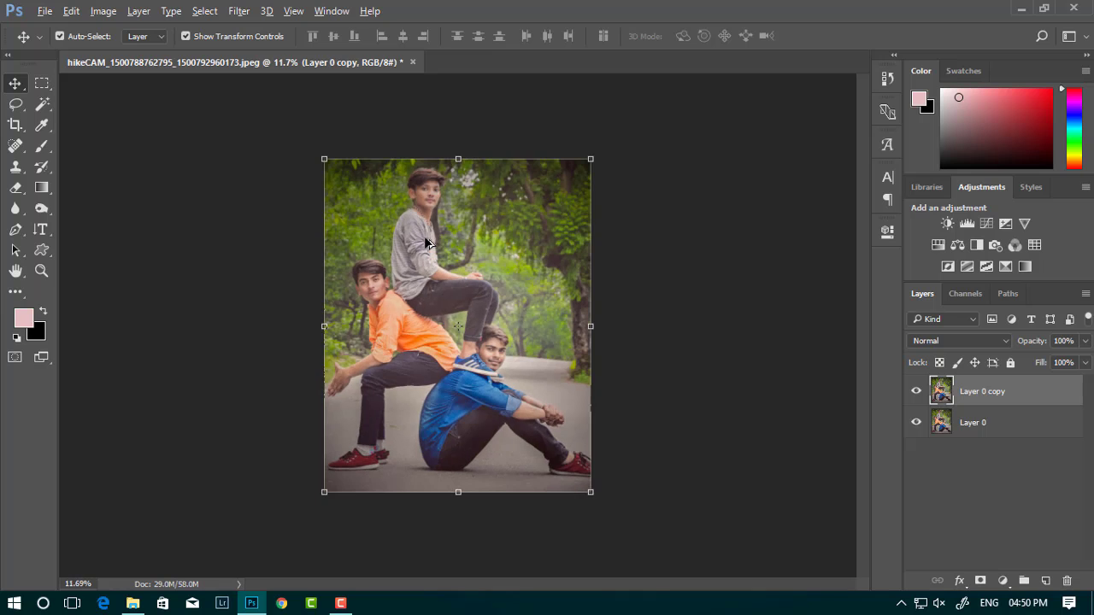
click(102, 11)
Apply Levels with the midtone slider at 1.19 to Layer 0 copy
click(301, 65)
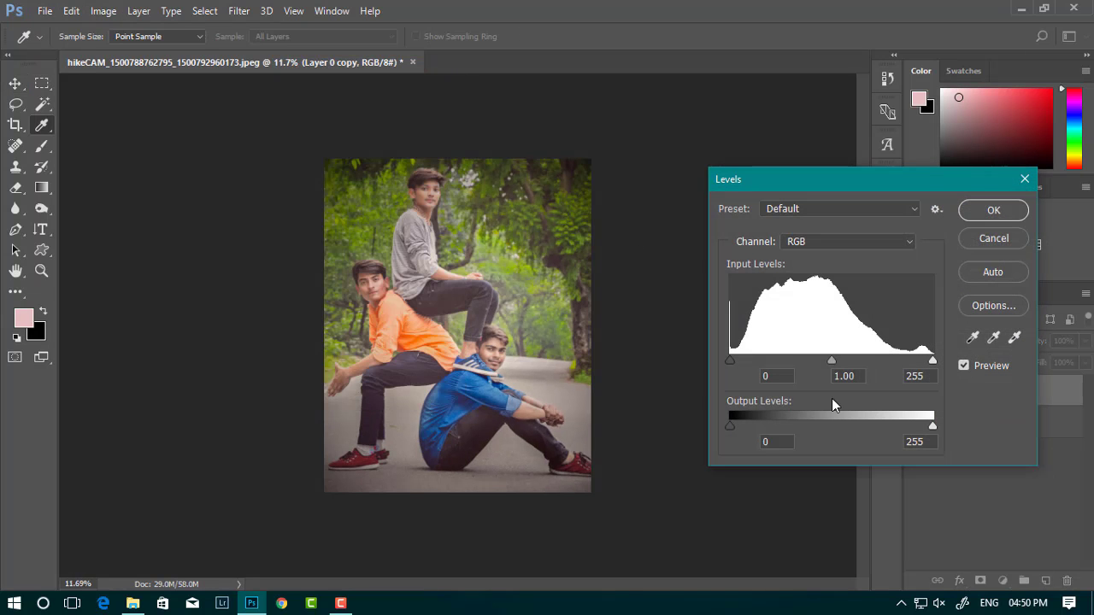
drag(831, 360, 819, 363)
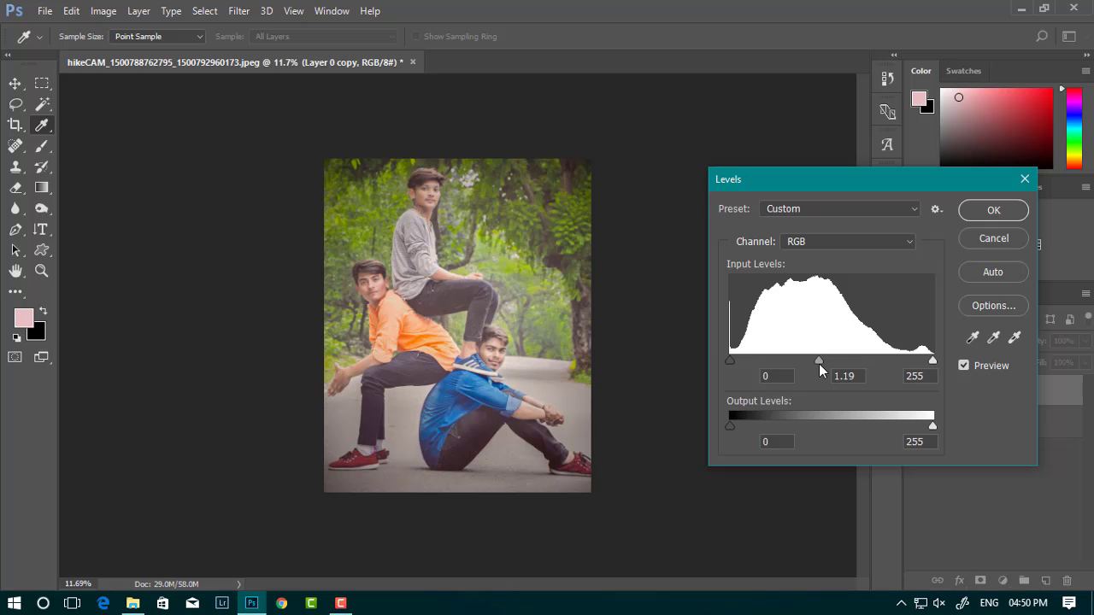
click(992, 212)
key(ctrl+0)
key(v)
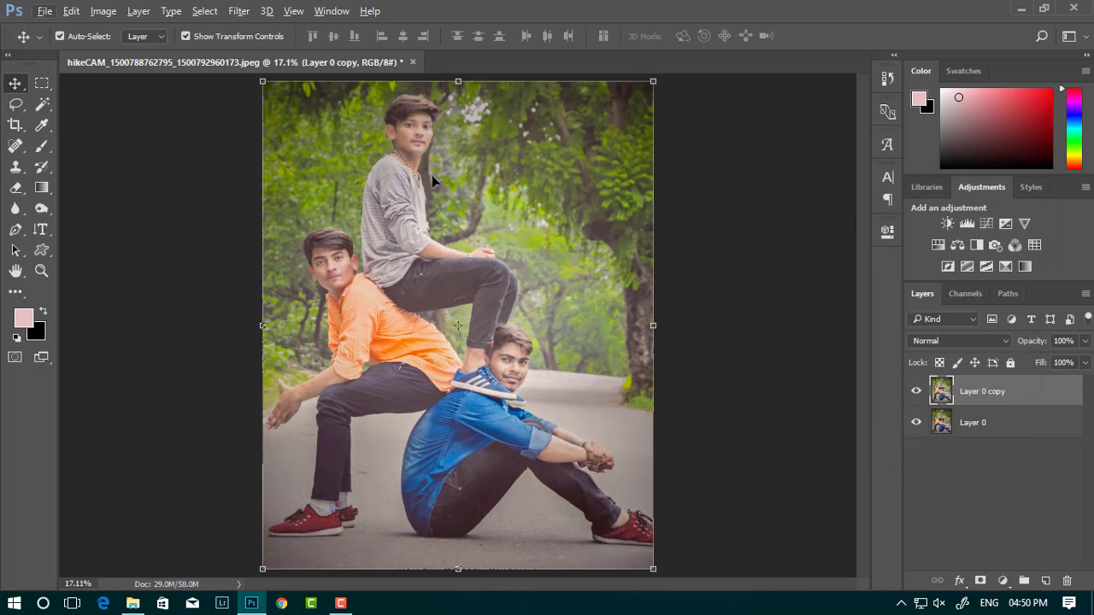
scroll(431, 175, down, 2)
scroll(444, 177, up, 1)
scroll(409, 218, down, 1)
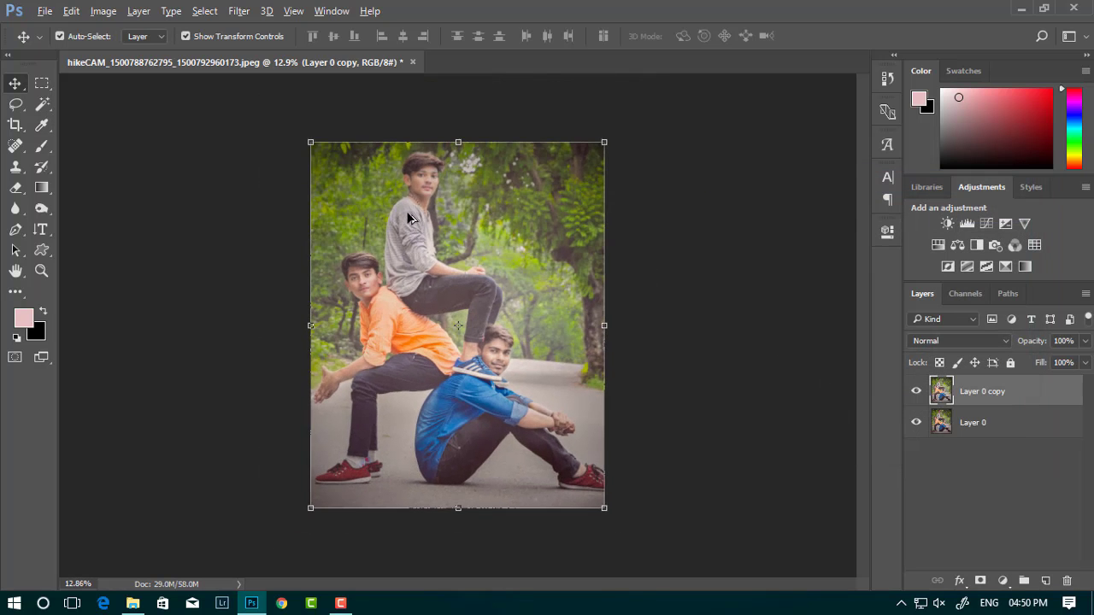
click(239, 11)
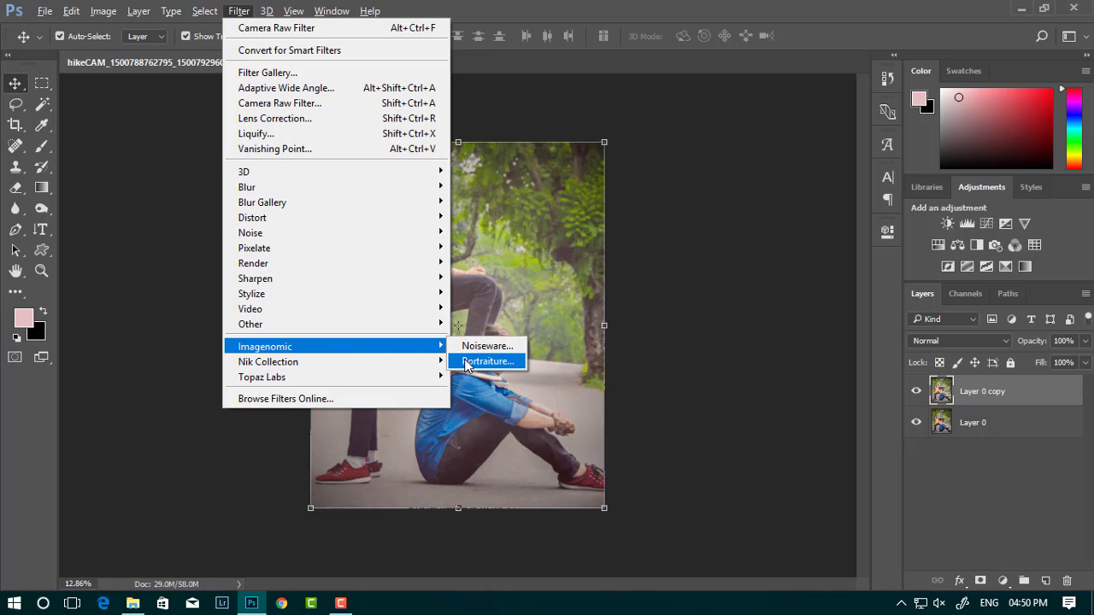
Apply Portraiture skin smoothing with the Default preset to Layer 0 copy
click(478, 360)
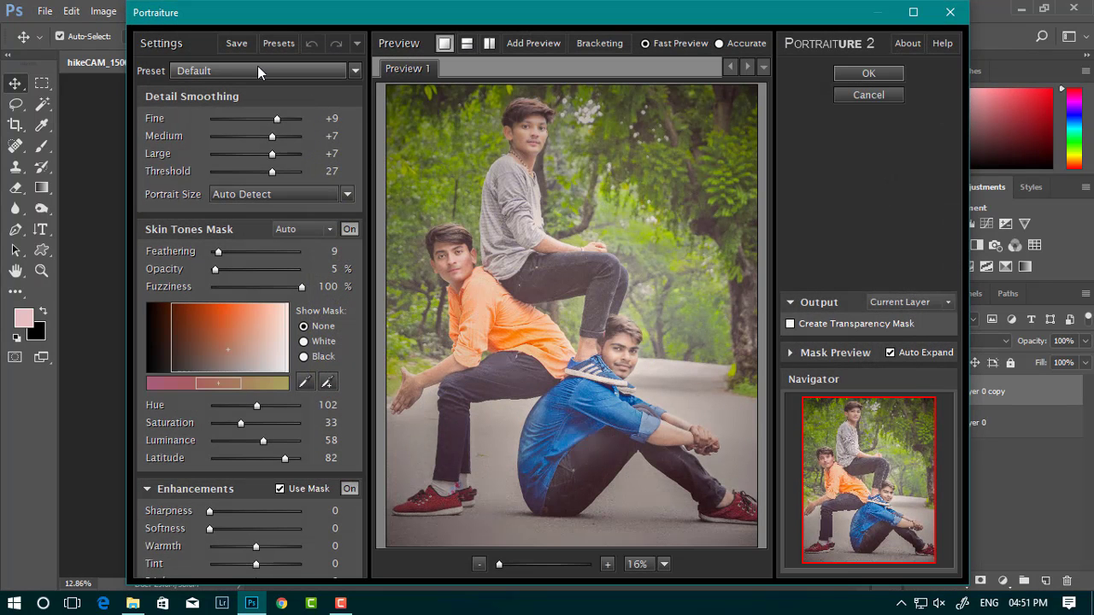
click(258, 70)
click(247, 158)
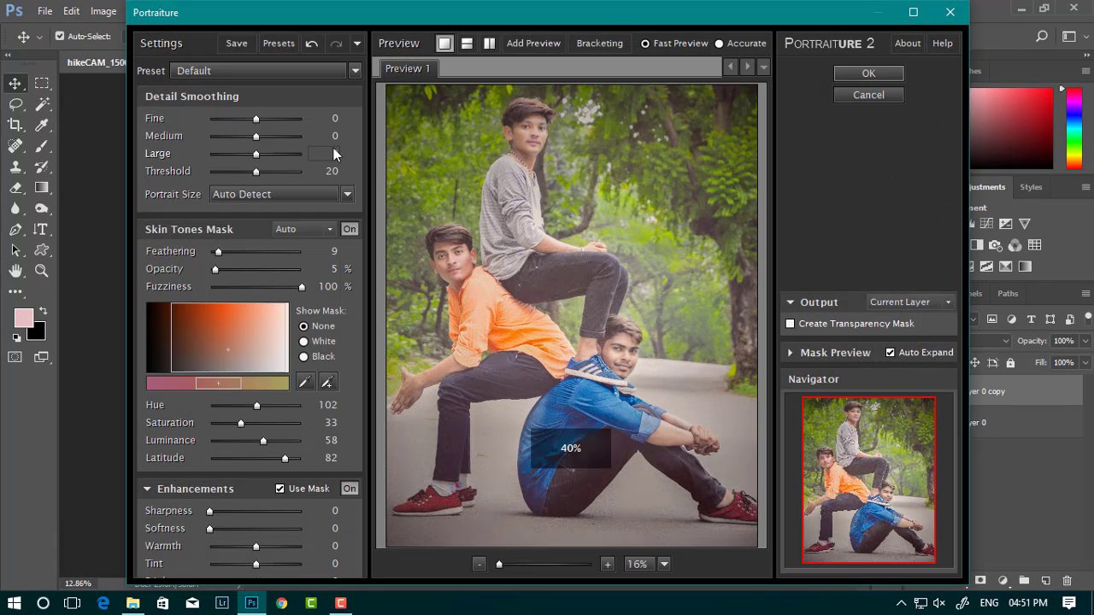
click(861, 74)
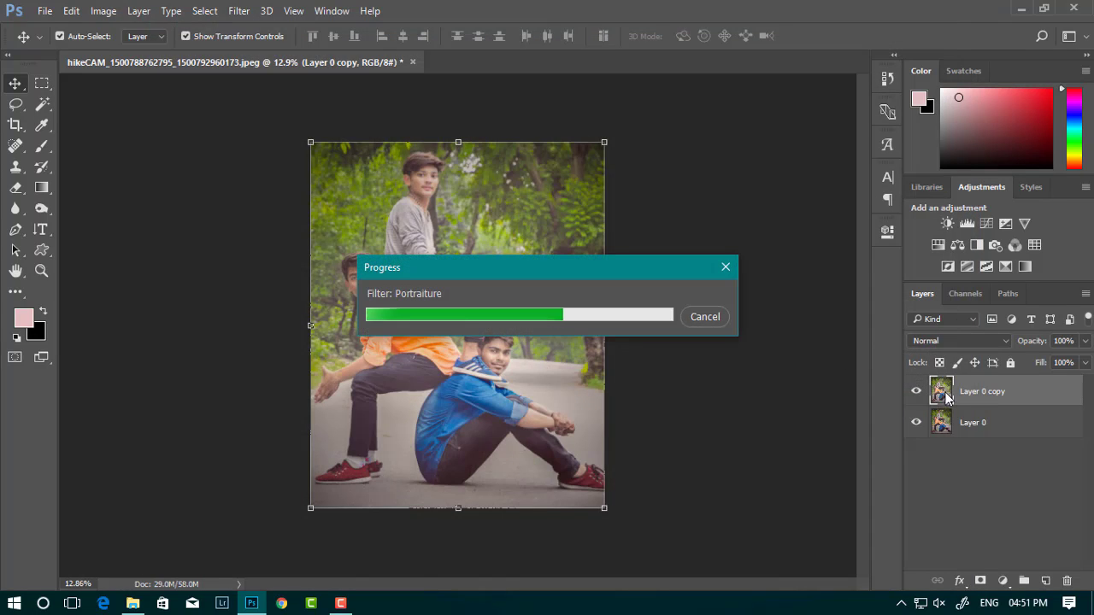
Add an inverted black layer mask and set the Brush tool to 85% opacity
key(ctrl+i)
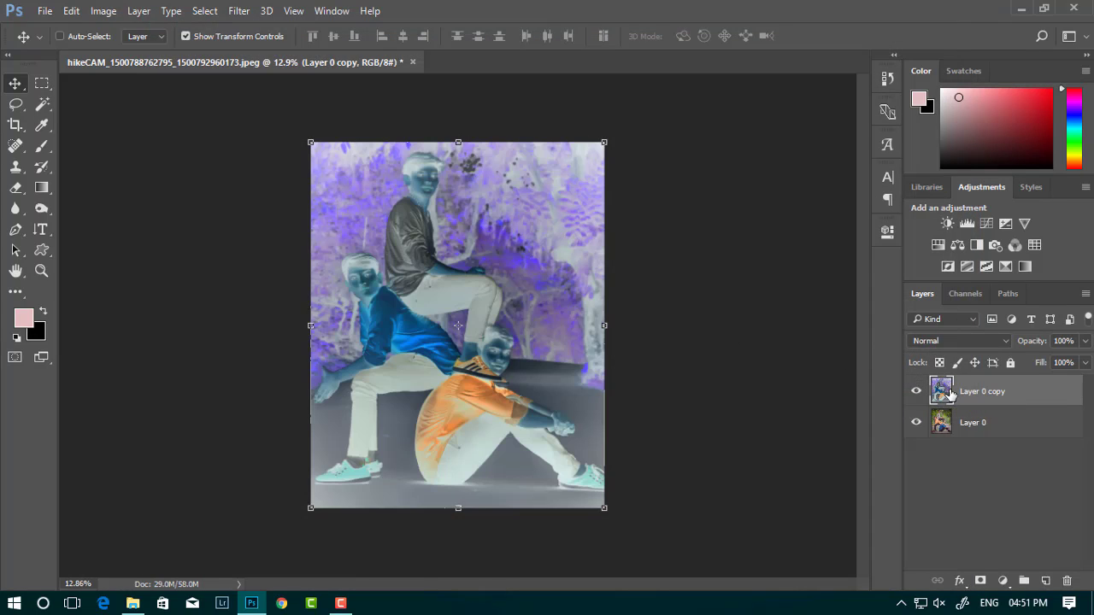
key(ctrl+z)
click(980, 581)
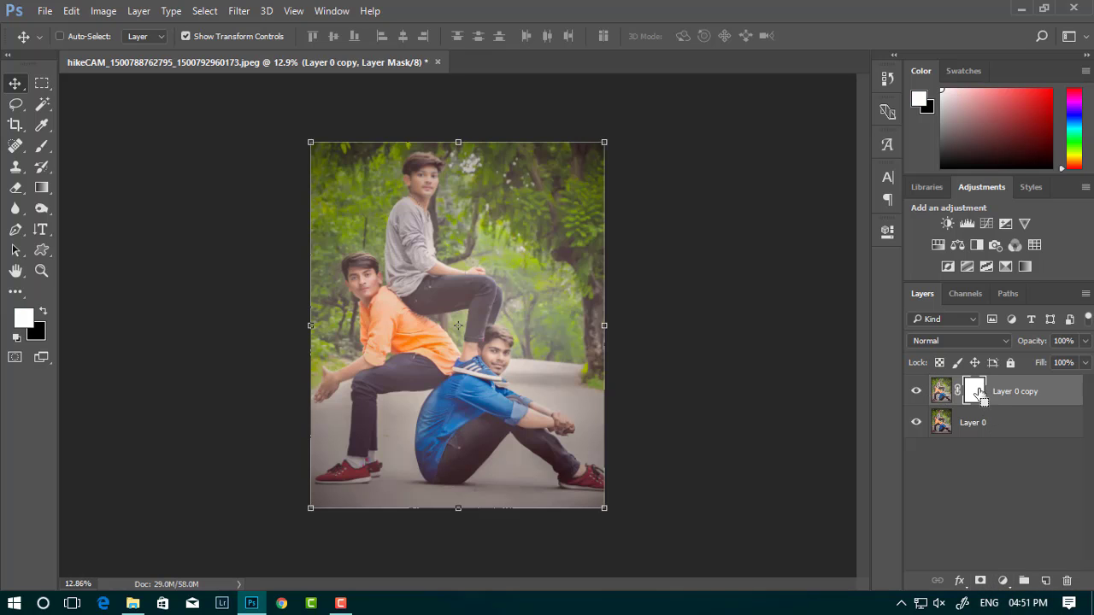
key(ctrl+i)
click(41, 146)
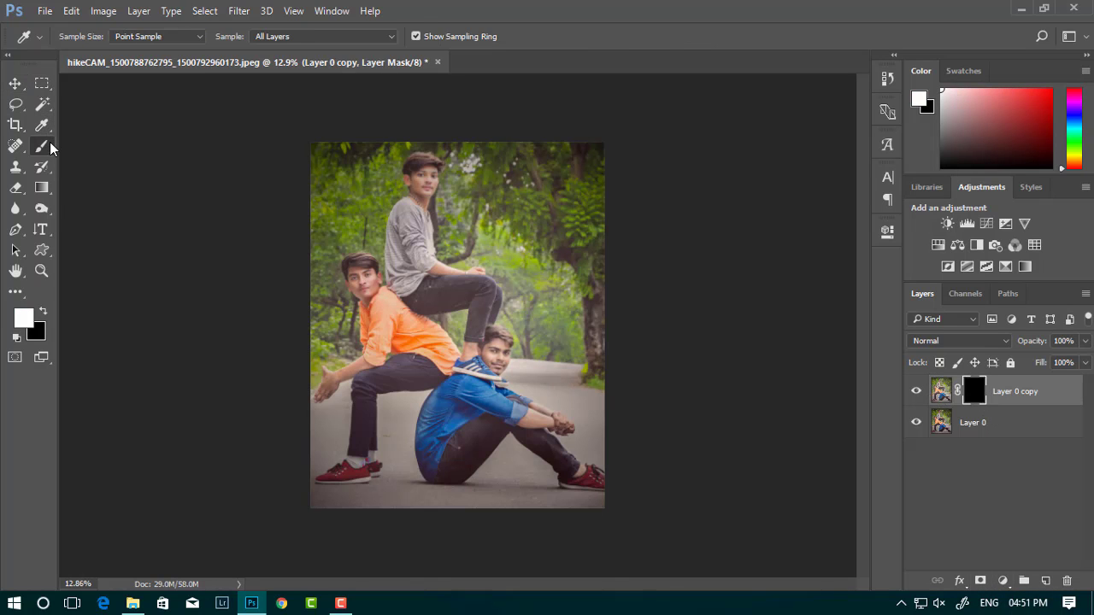
drag(335, 37, 388, 56)
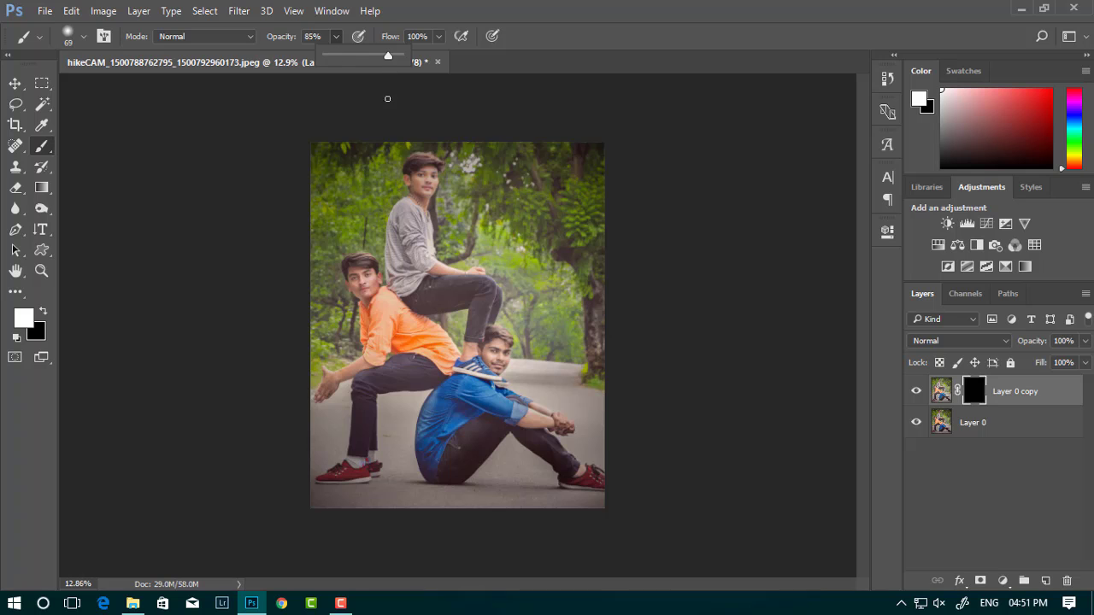
With a soft 44 px brush, reveal smoothing on the top boy's cheeks, mouth and neck
scroll(421, 233, up, 5)
scroll(425, 162, up, 3)
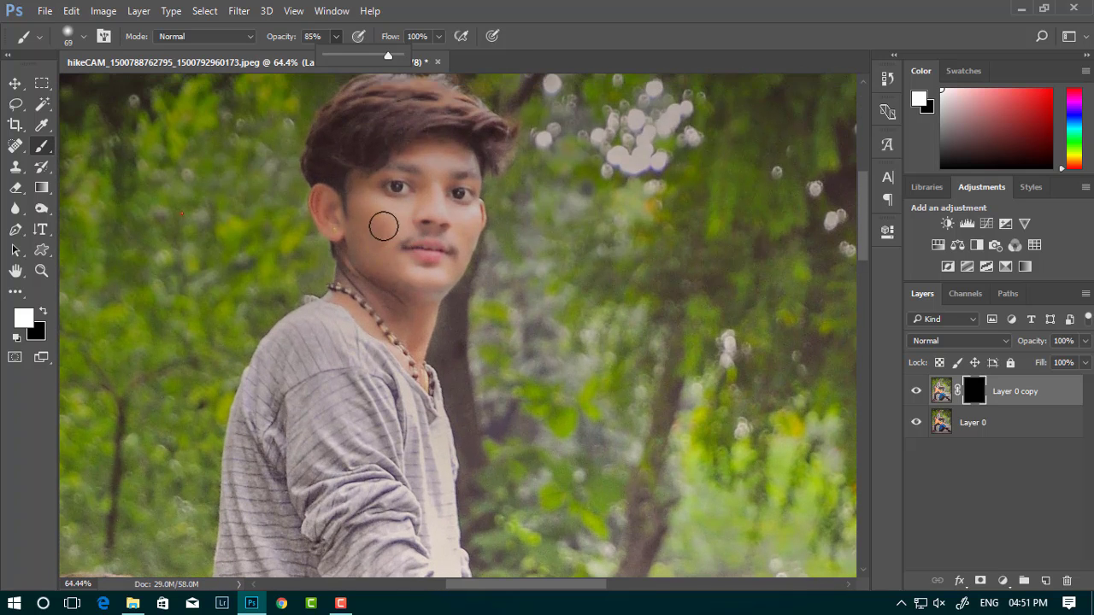
right_click(508, 253)
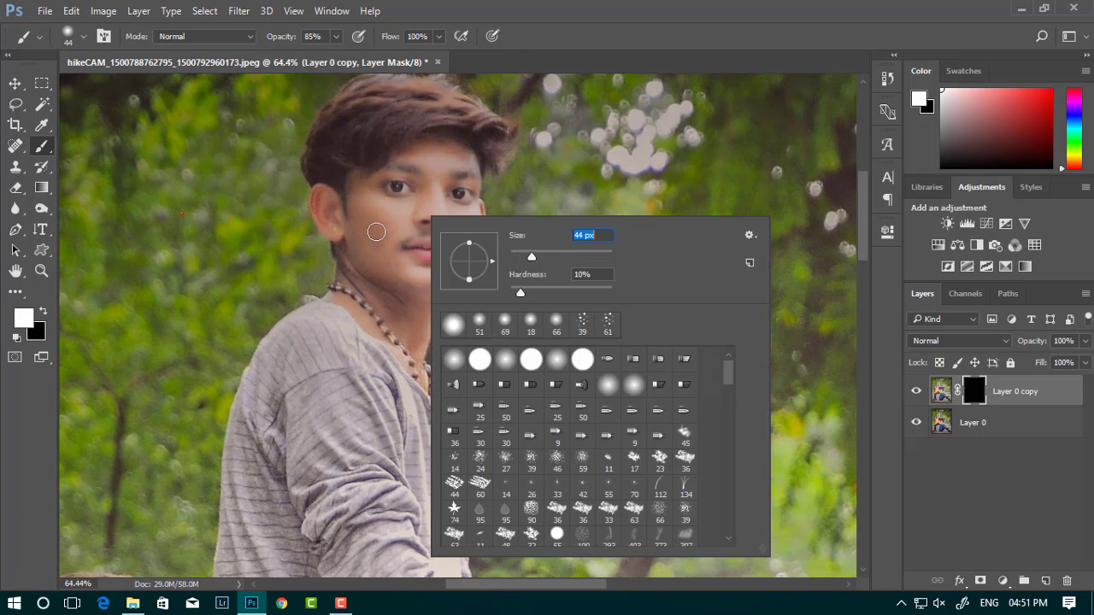
key(Return)
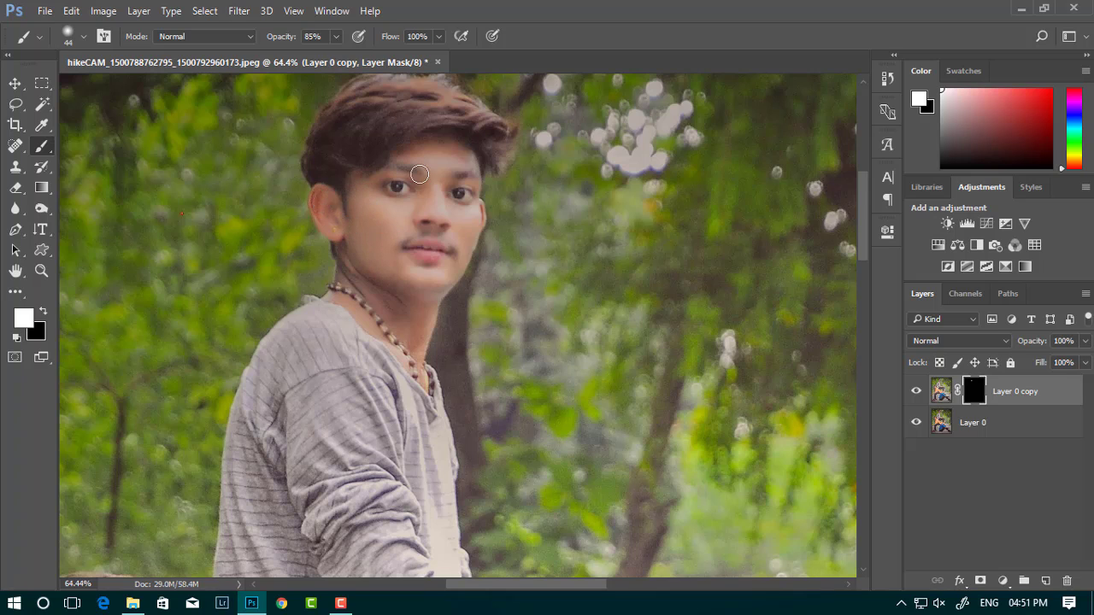
mouse_move(387, 246)
mouse_down()
mouse_move(440, 267)
mouse_move(458, 228)
mouse_up()
scroll(461, 209, down, 2)
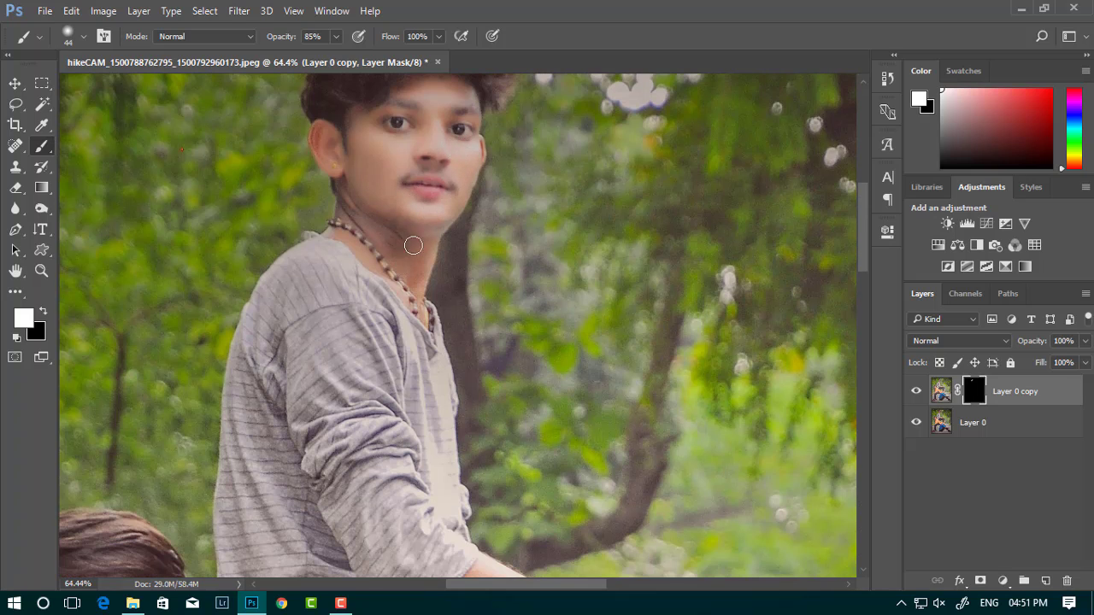
drag(411, 281, 350, 238)
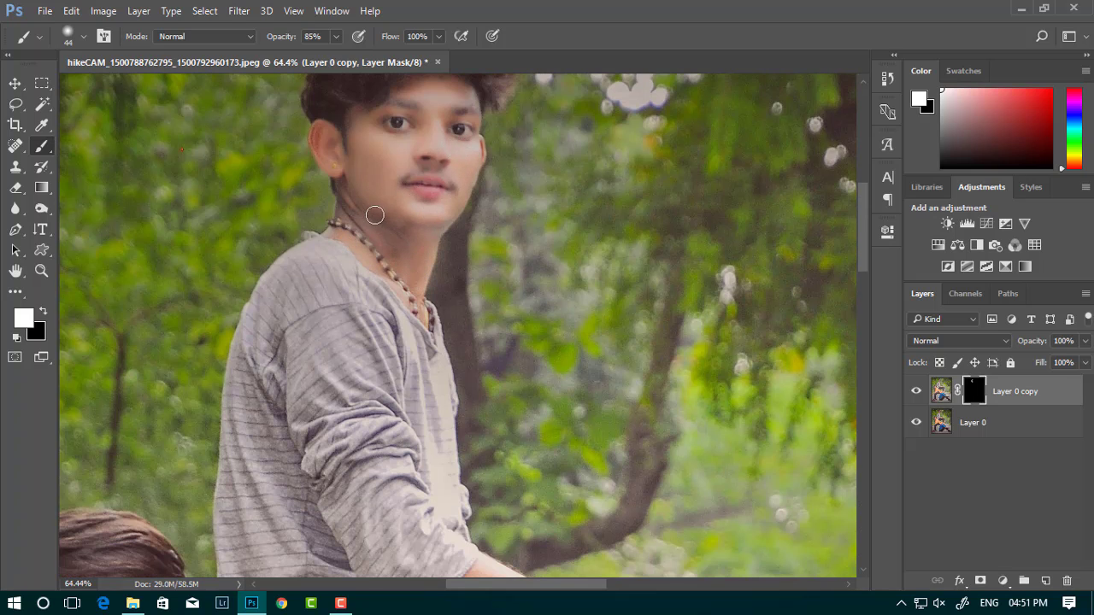
Paint smoothing onto the orange-shirt boy's hand and forearm
scroll(347, 164, down, 2)
scroll(227, 340, down, 1)
scroll(227, 340, up, 1)
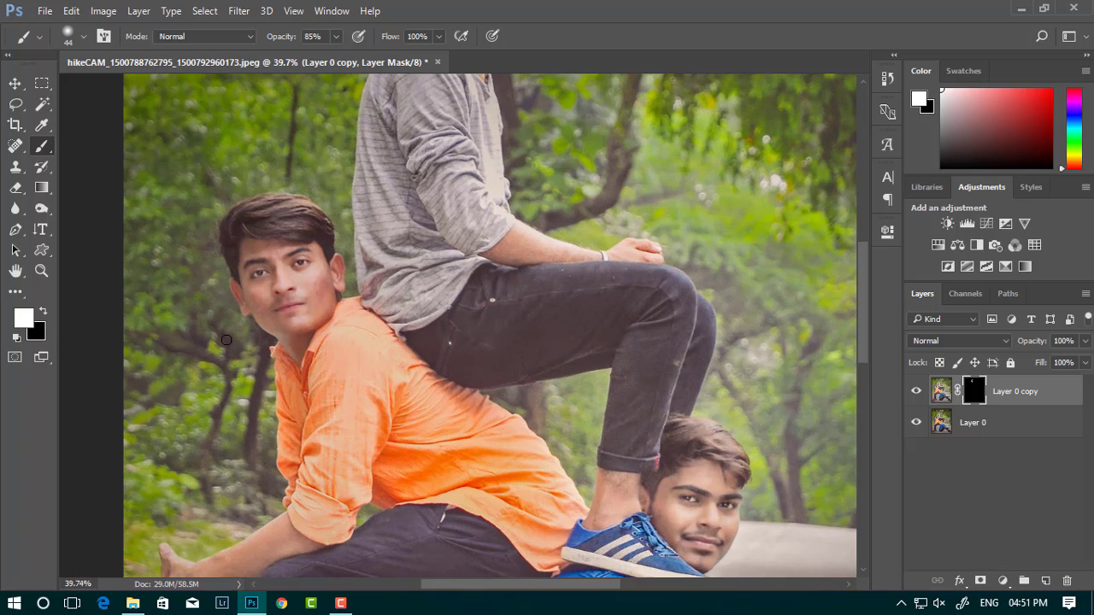
scroll(226, 340, up, 2)
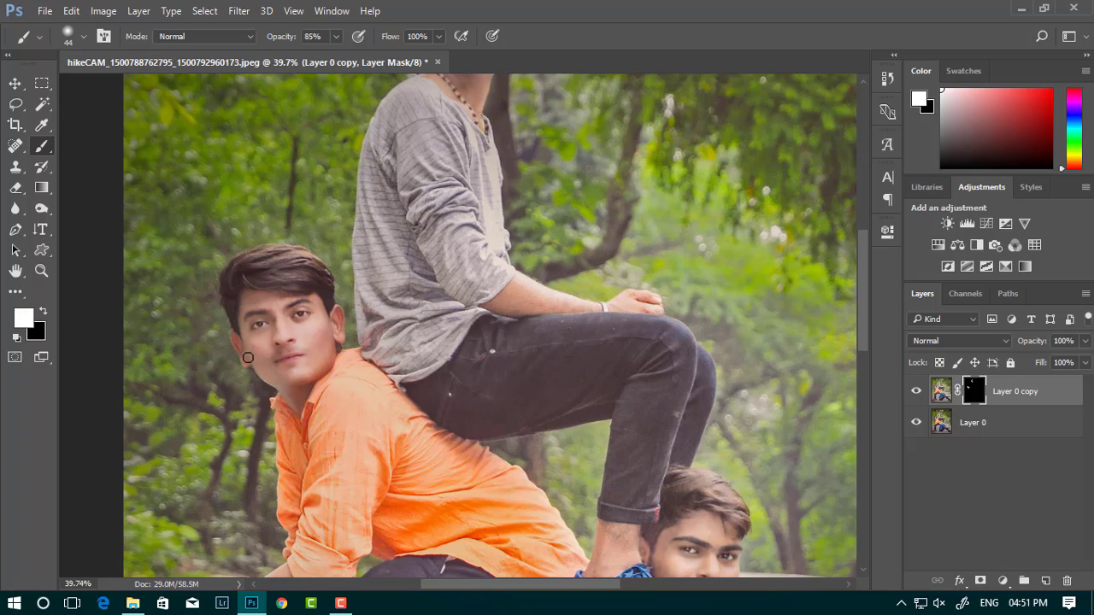
scroll(291, 299, down, 3)
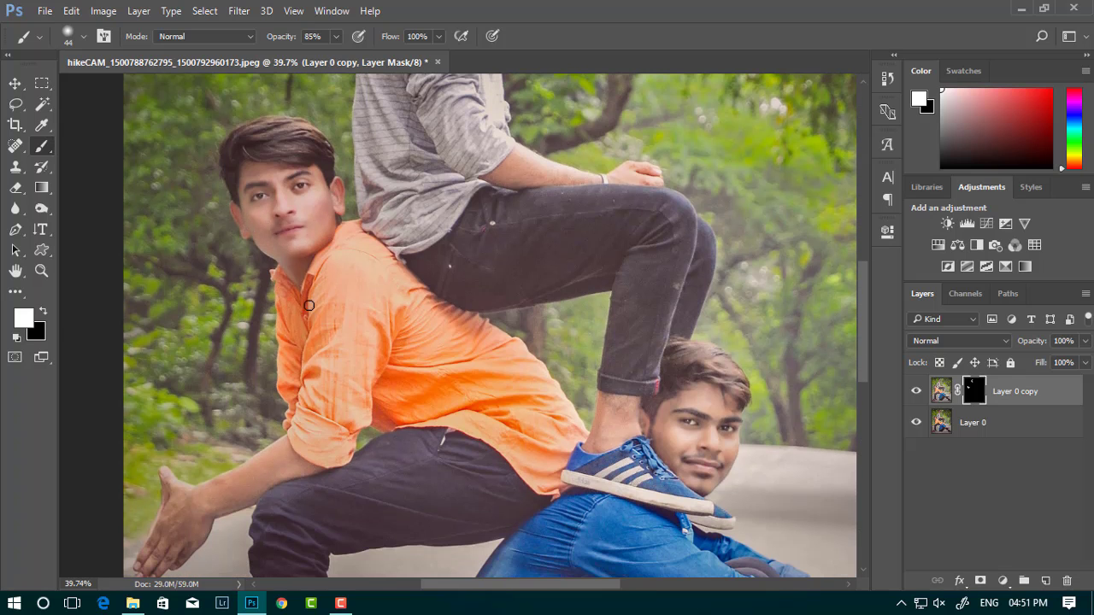
scroll(308, 305, down, 3)
alt+scroll(222, 286, up, 2)
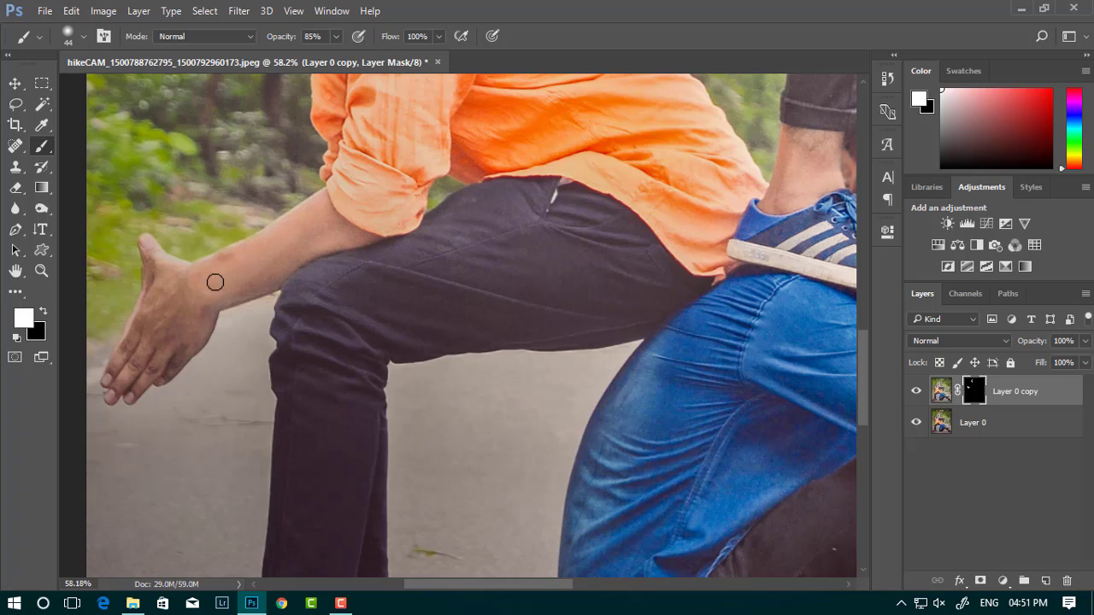
mouse_move(215, 282)
mouse_down()
mouse_move(120, 366)
mouse_move(172, 341)
mouse_move(176, 291)
mouse_move(152, 251)
mouse_move(256, 245)
mouse_up()
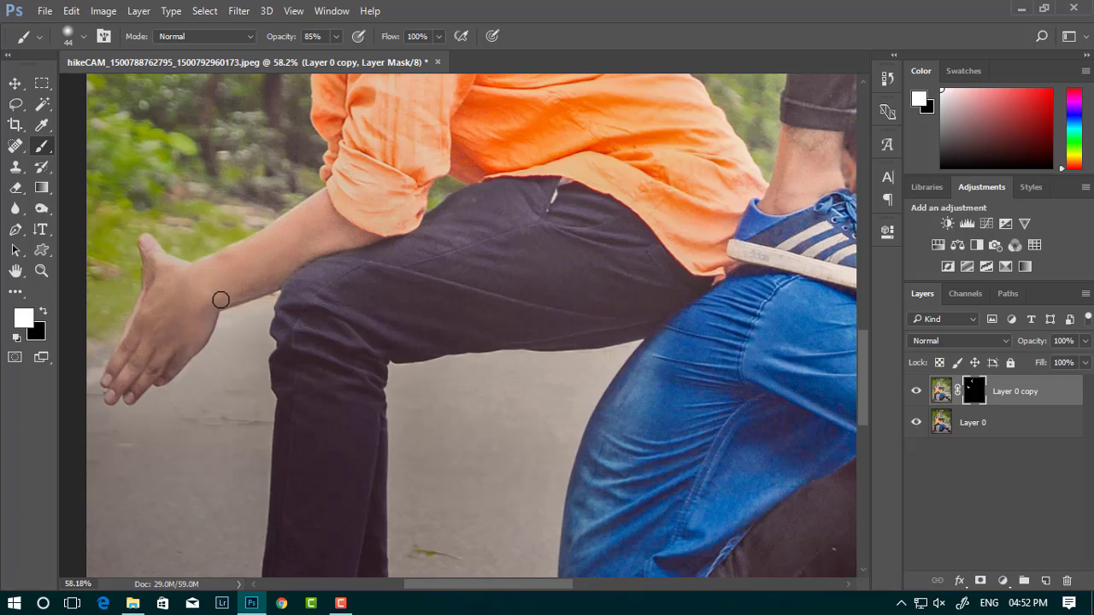
mouse_move(220, 300)
mouse_down()
mouse_move(305, 254)
mouse_move(256, 268)
mouse_move(316, 230)
mouse_move(357, 237)
mouse_up()
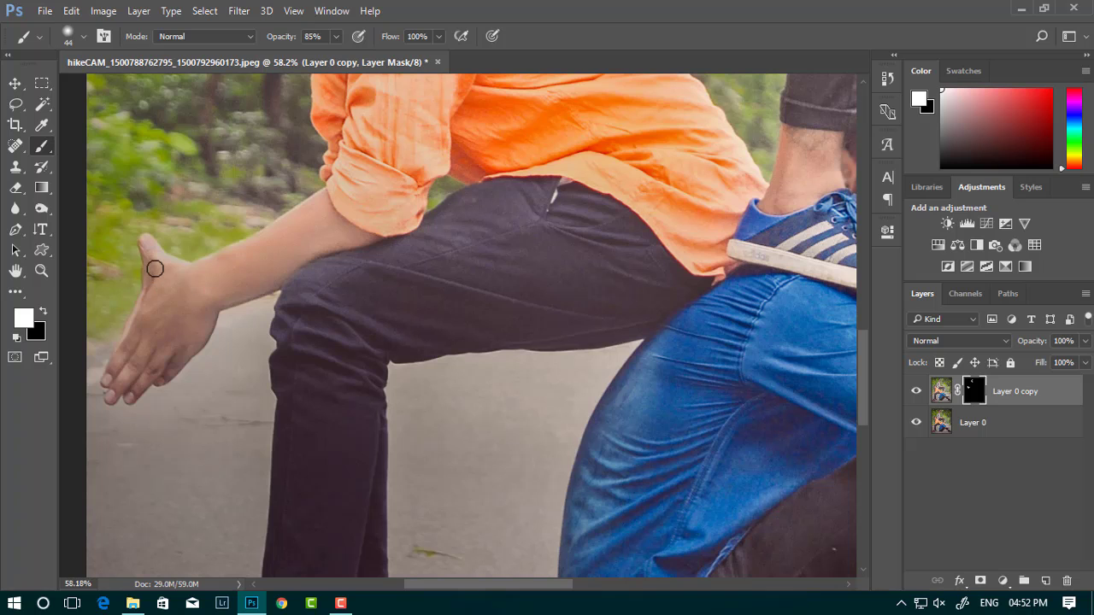
Enlarge the brush to 83 px and reveal smoothing on the bottom boy's face
scroll(171, 276, down, 3)
scroll(512, 384, up, 2)
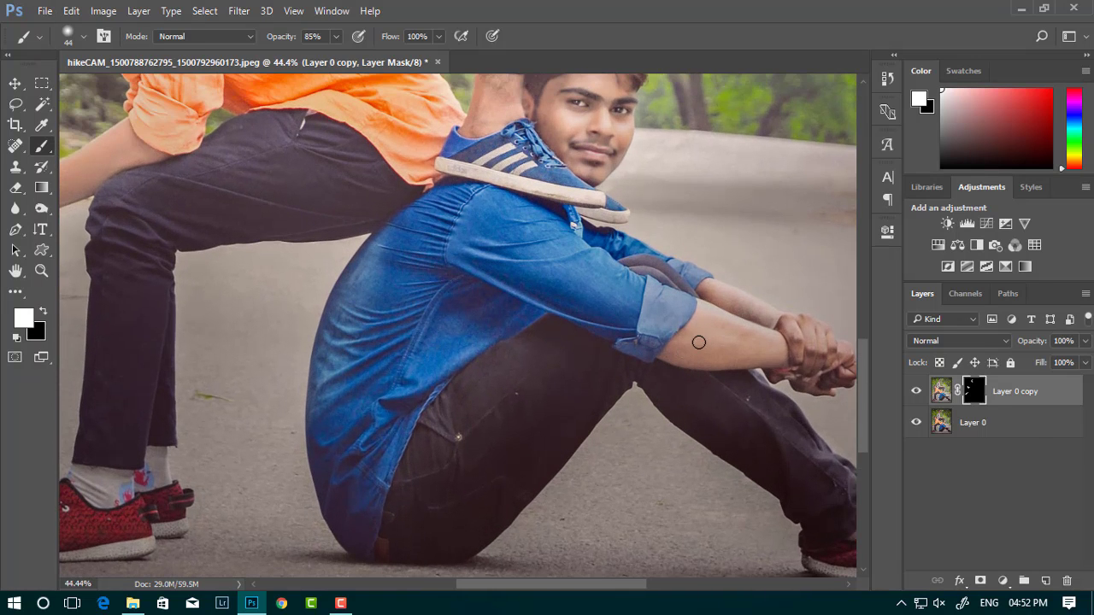
right_click(699, 340)
drag(806, 292, 827, 291)
click(694, 340)
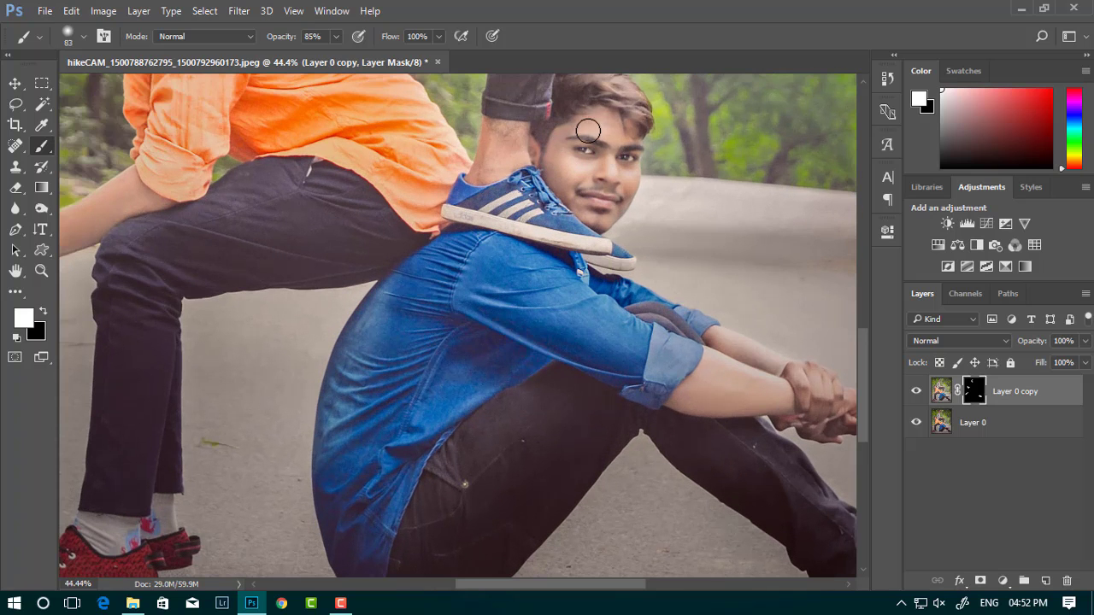
drag(599, 127, 605, 160)
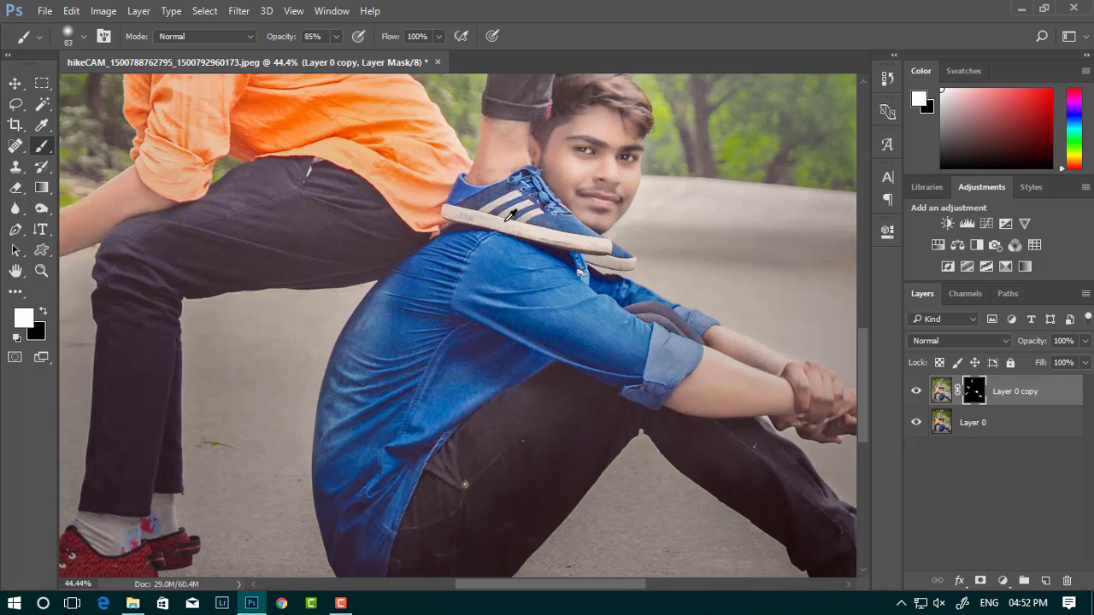
scroll(497, 145, down, 3)
scroll(308, 359, up, 3)
scroll(425, 220, up, 2)
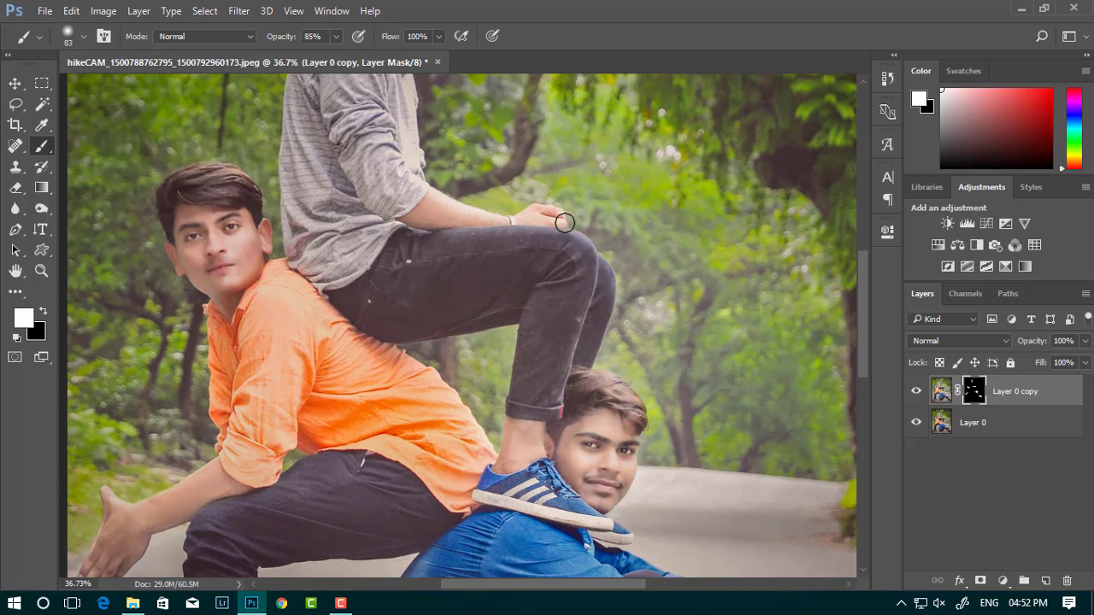
scroll(571, 279, down, 3)
scroll(485, 143, up, 3)
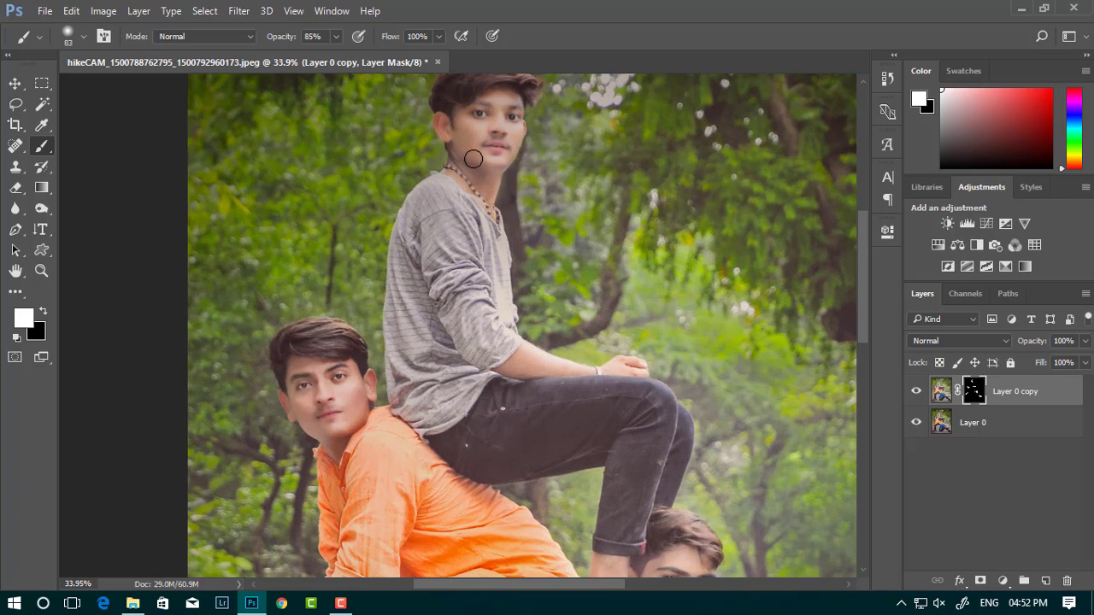
scroll(470, 167, down, 1)
scroll(464, 176, down, 1)
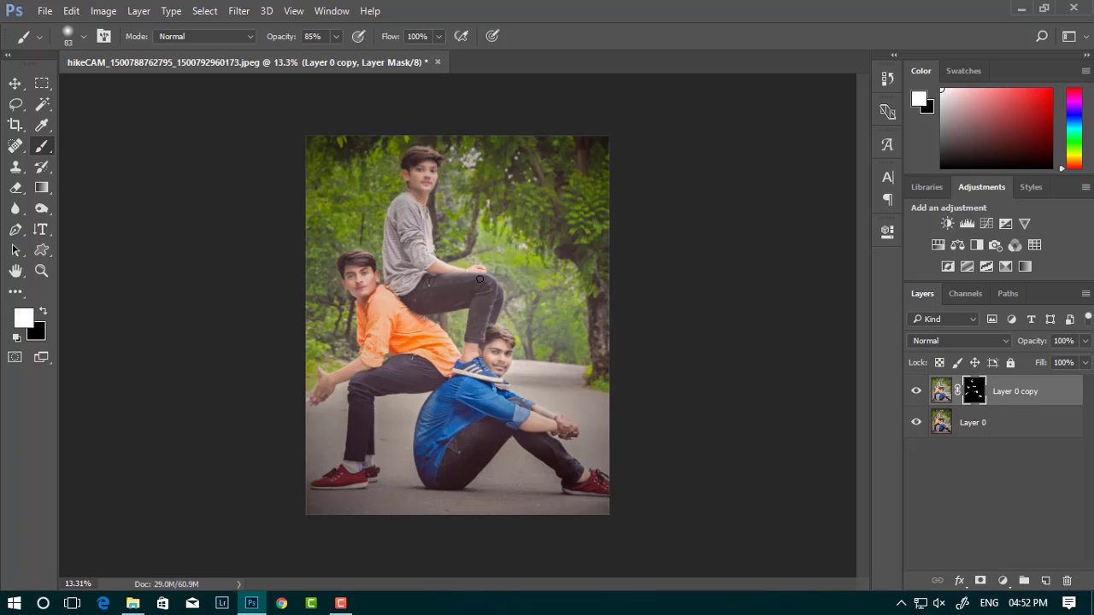
Compare Layer 0 copy before/after, then Merge Visible into a single Layer 0
scroll(479, 279, up, 1)
click(917, 390)
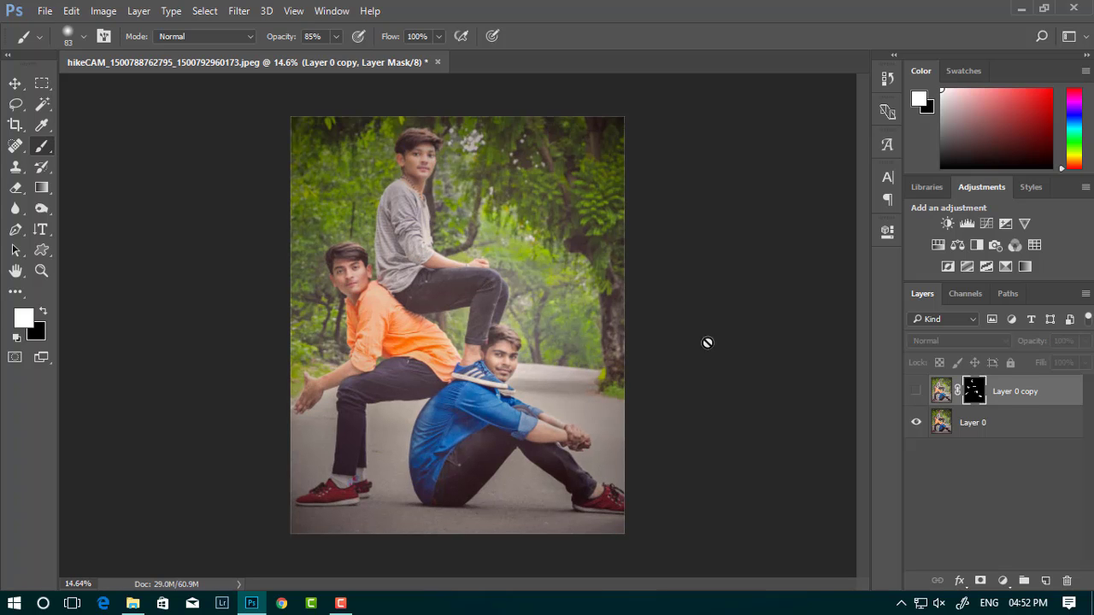
click(916, 392)
scroll(437, 269, up, 2)
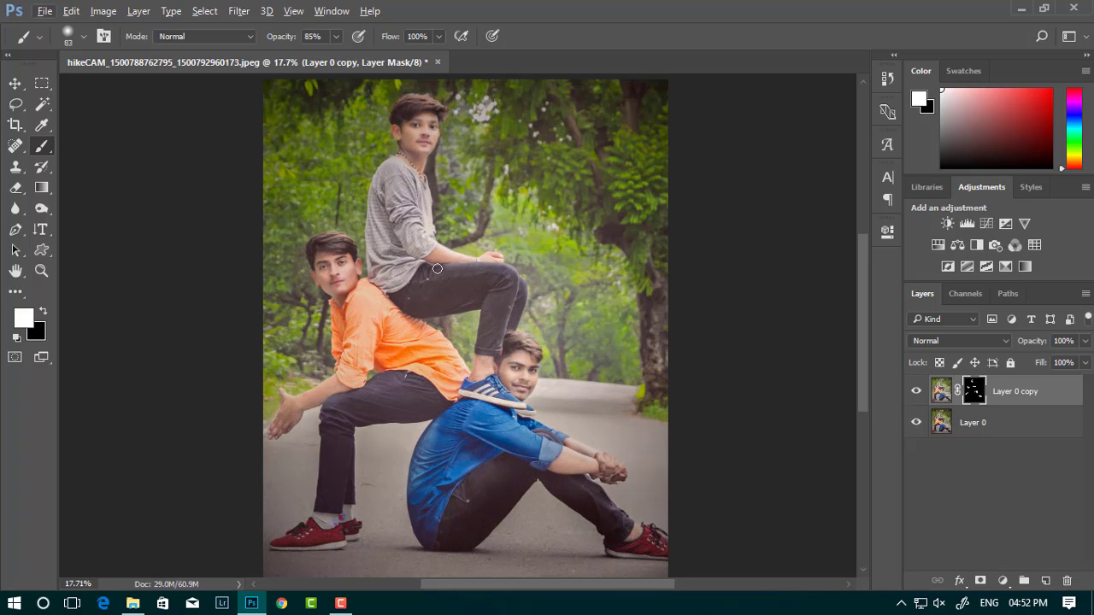
right_click(987, 435)
click(727, 560)
alt+click(599, 304)
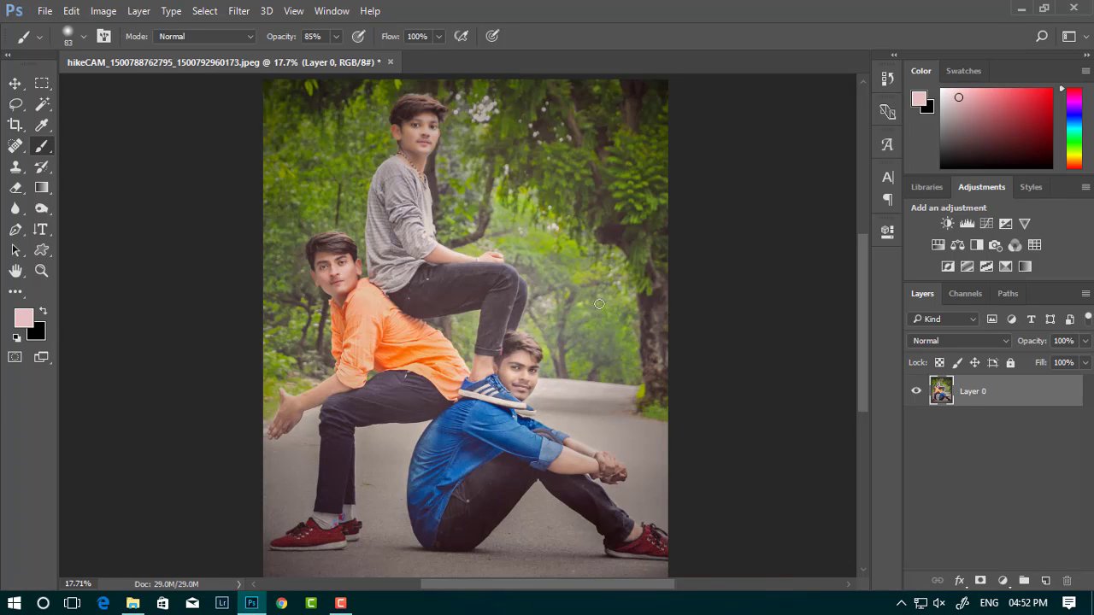
click(238, 10)
mouse_move(267, 362)
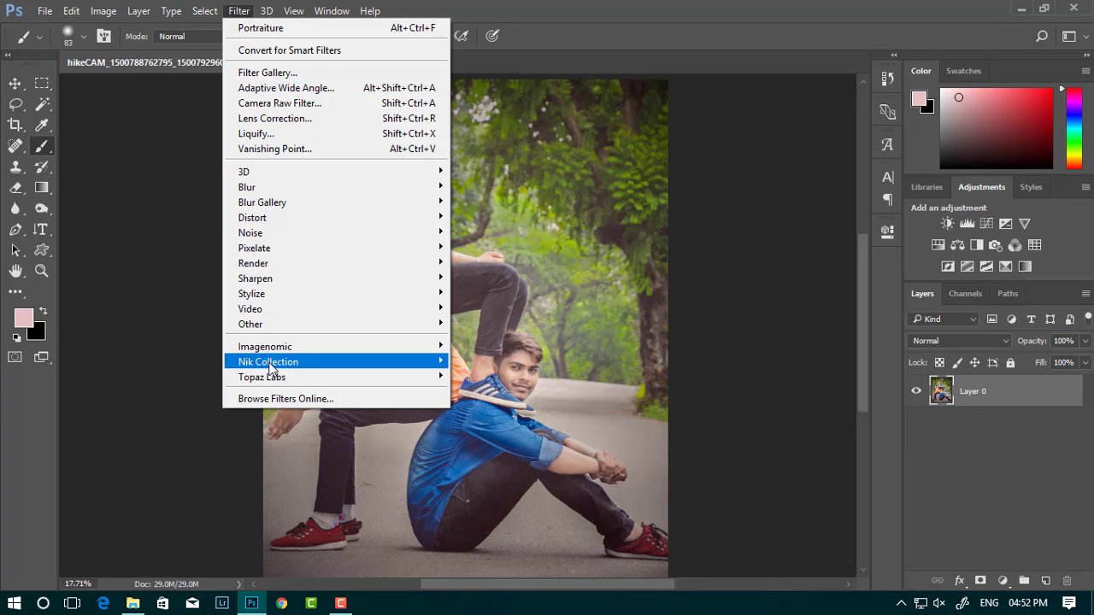
click(521, 377)
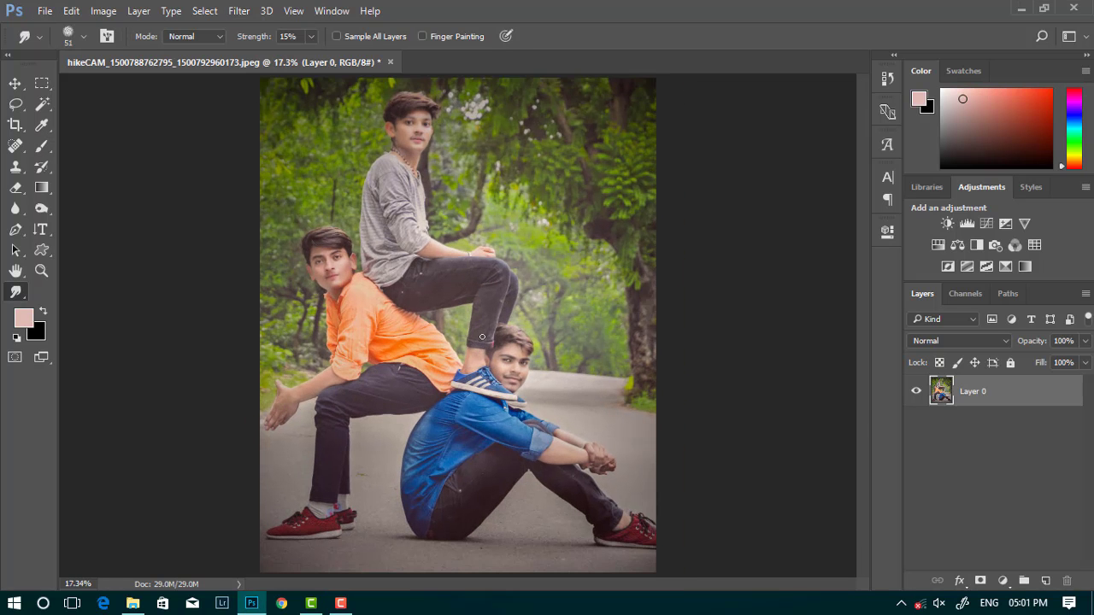
Apply a second Camera Raw pass: Highlights -32, Shadows -33, Contrast +5, Clarity +33, Vibrance +43
click(240, 12)
click(294, 103)
mouse_move(883, 404)
mouse_down()
mouse_move(827, 407)
mouse_move(851, 405)
mouse_up()
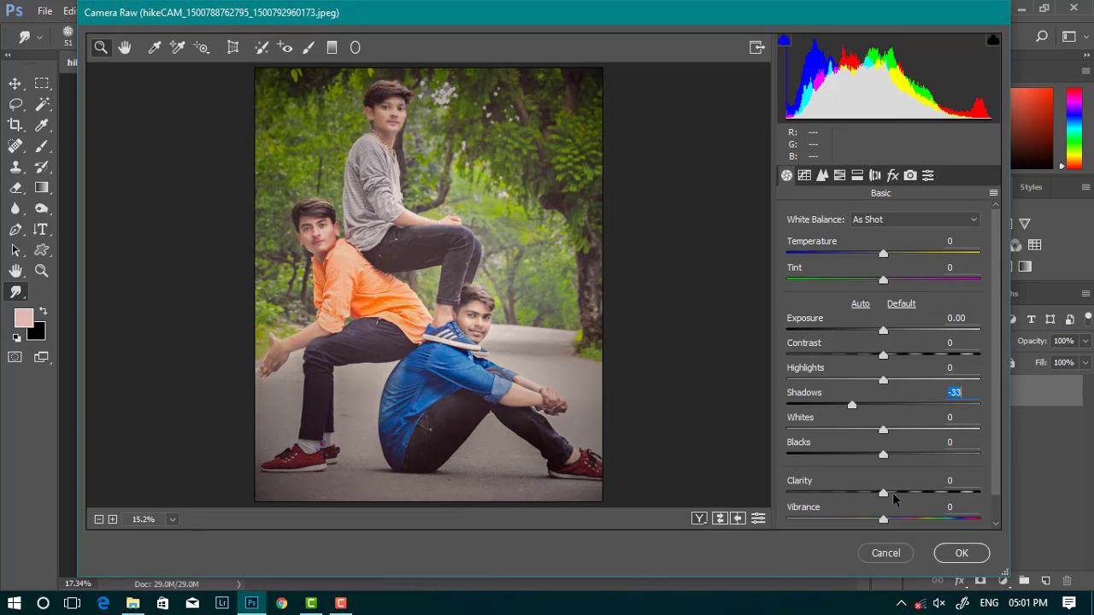
mouse_move(883, 492)
mouse_down()
mouse_move(934, 494)
mouse_move(915, 494)
mouse_up()
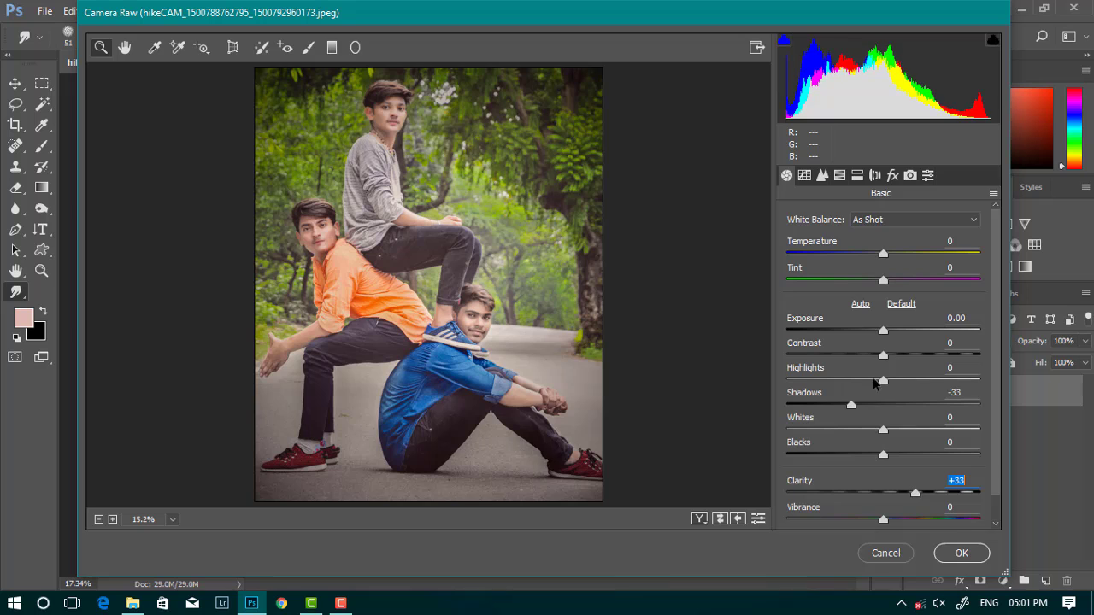
mouse_move(882, 380)
mouse_down()
mouse_move(813, 380)
mouse_move(852, 380)
mouse_move(902, 356)
mouse_move(892, 362)
mouse_up()
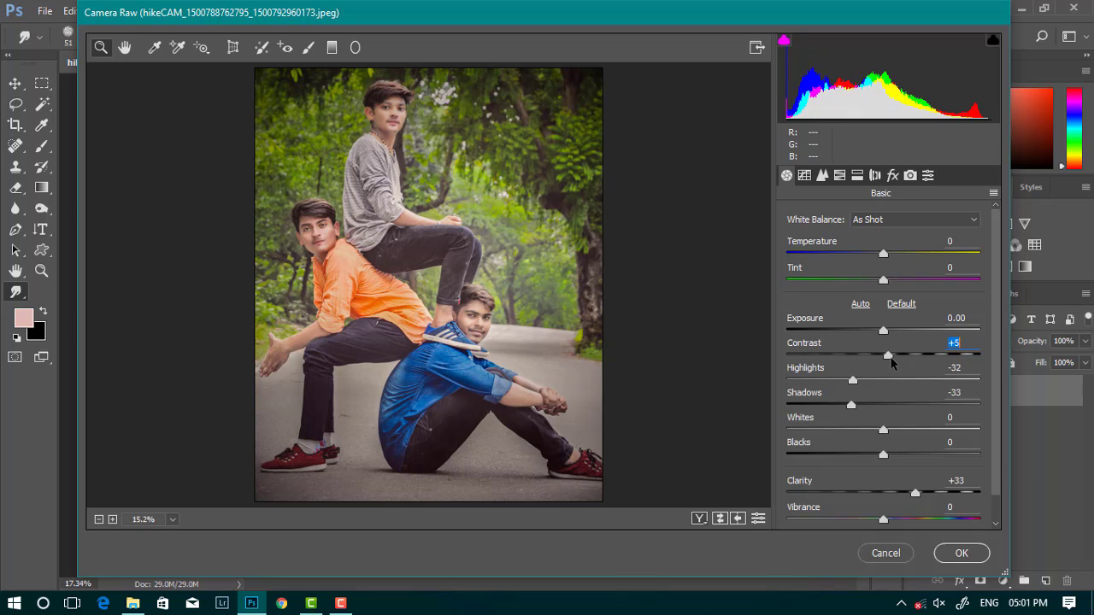
mouse_move(886, 521)
mouse_down()
mouse_move(959, 521)
mouse_move(926, 522)
mouse_up()
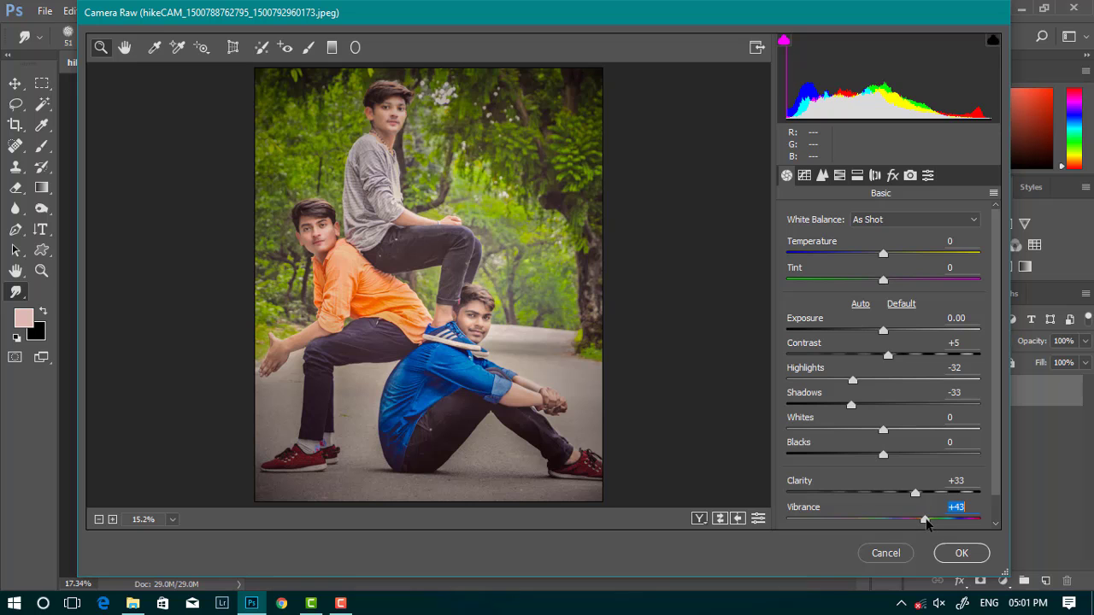
click(943, 547)
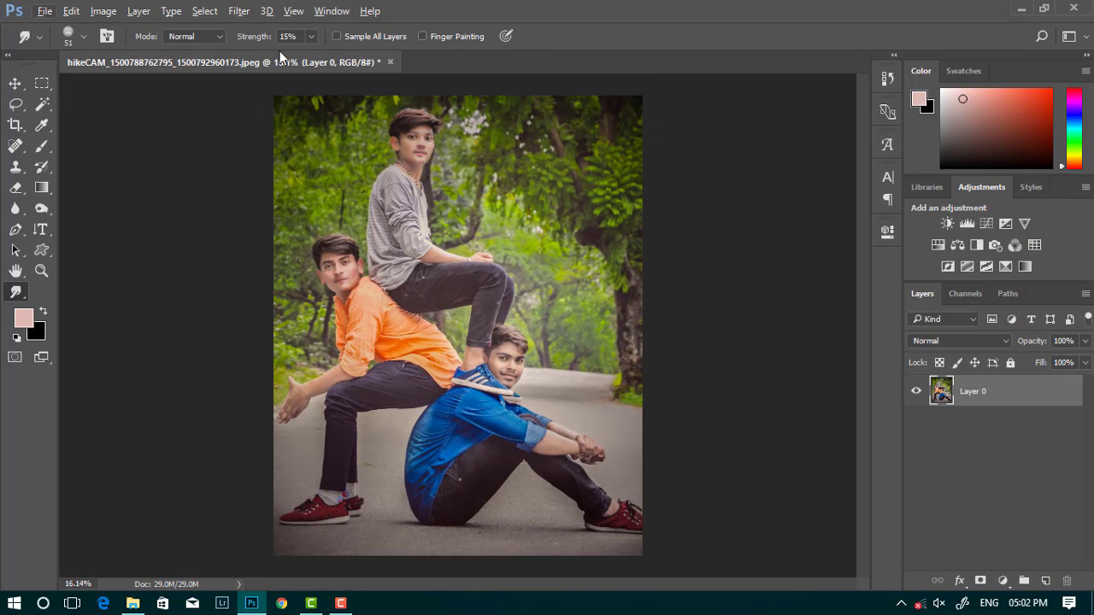
click(239, 10)
Apply Indian Summer method 4 plus Dark Contrasts in Color Efex Pro 4 and return to Photoshop
click(676, 380)
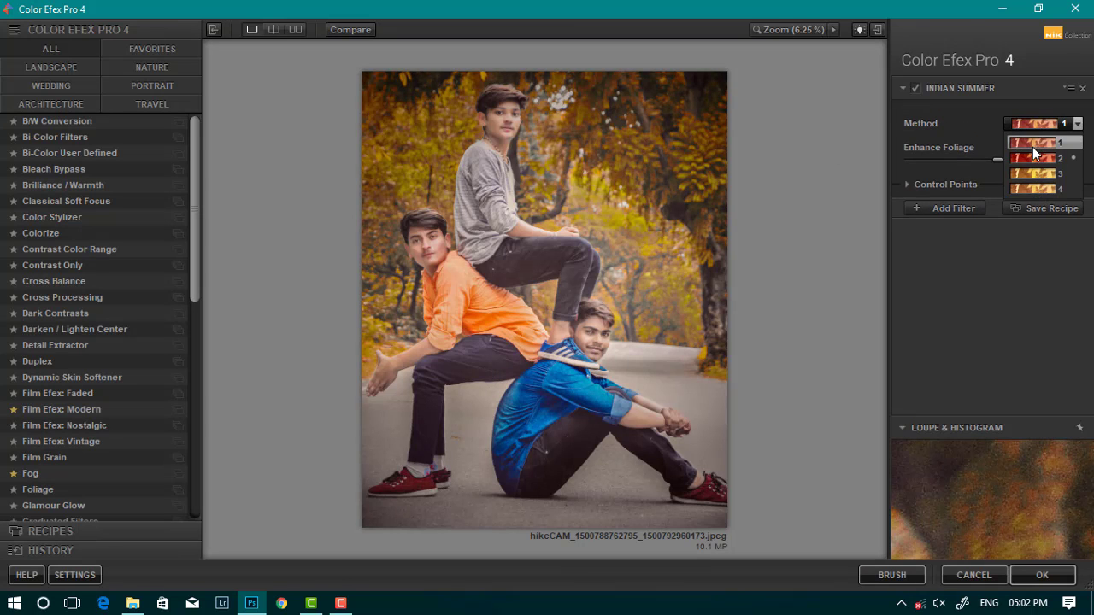
click(1030, 187)
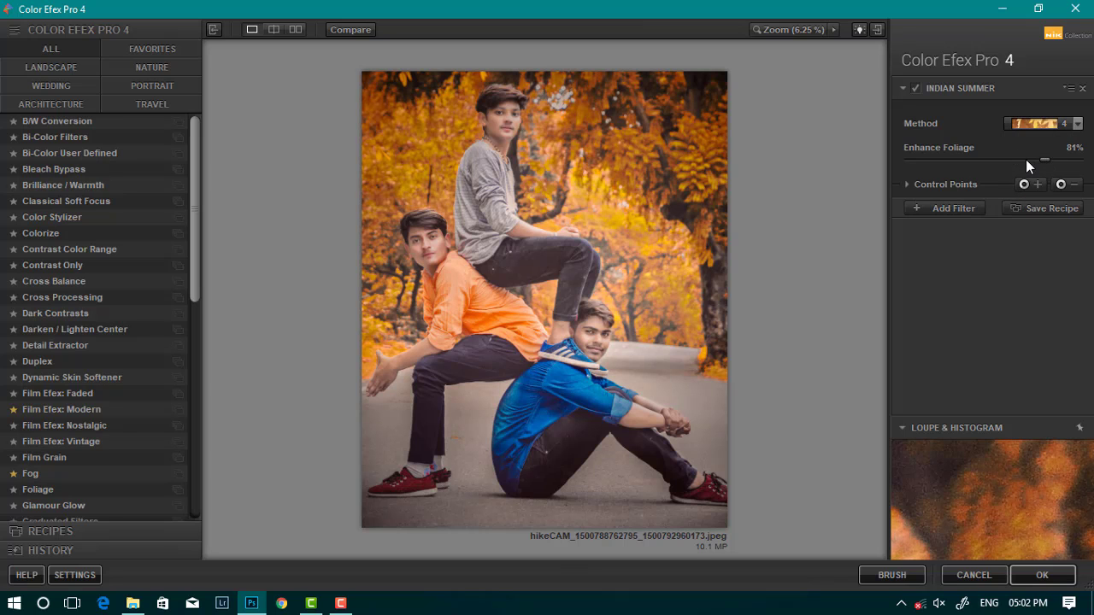
click(951, 206)
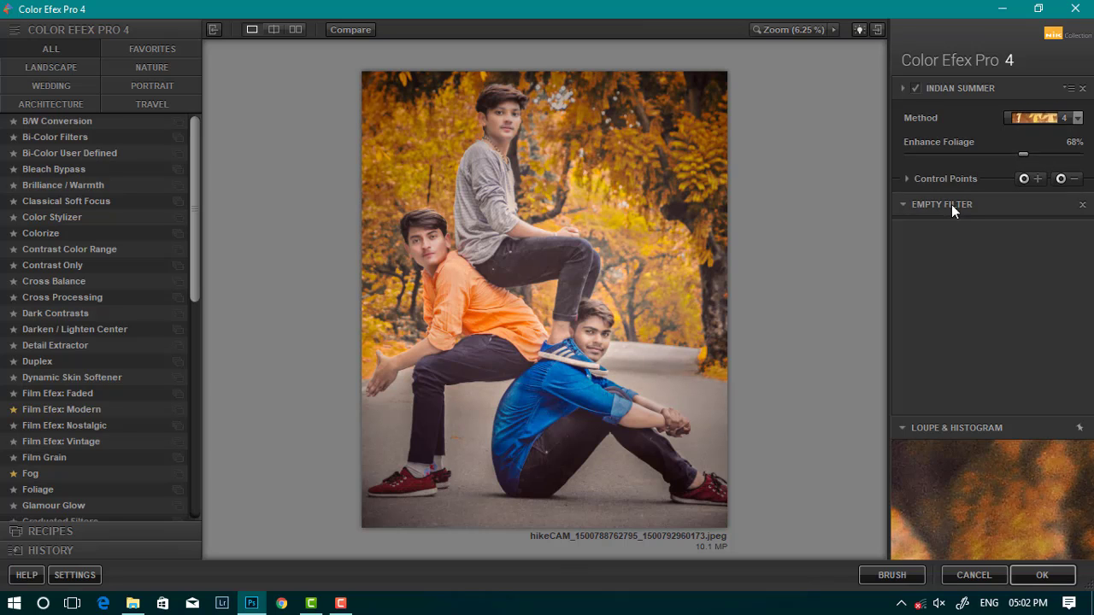
click(56, 314)
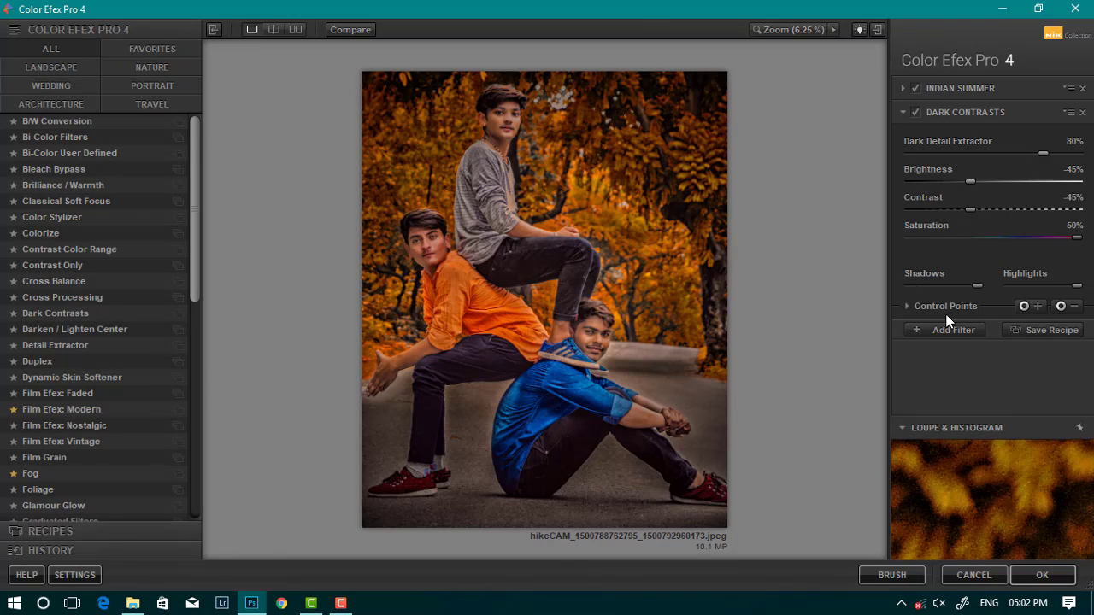
click(1042, 575)
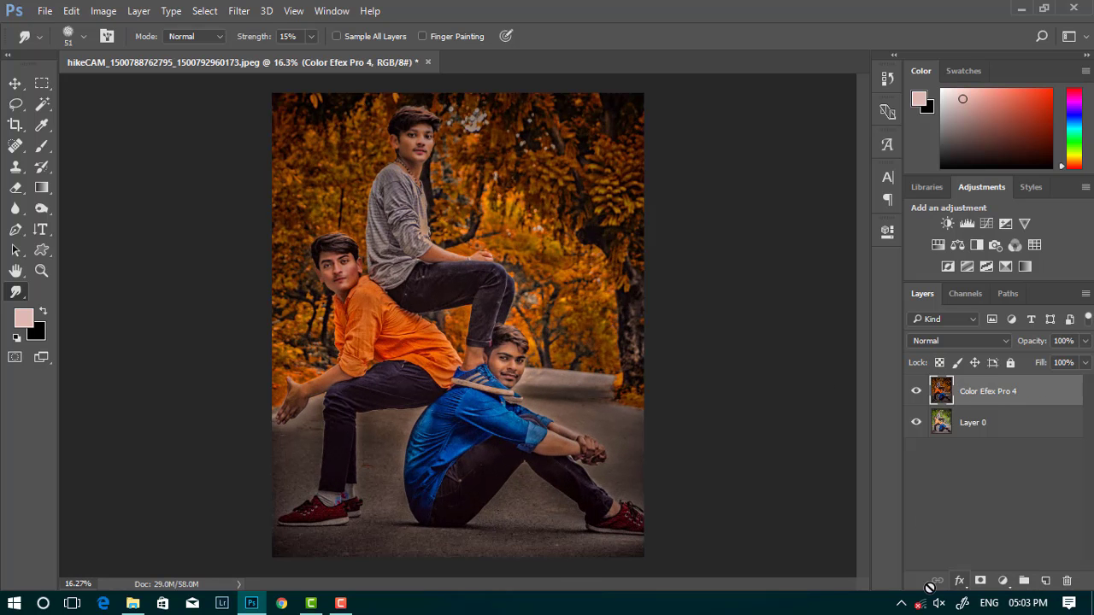
Add a layer mask to the Color Efex Pro 4 layer and set up a black brush at 90% opacity
click(981, 580)
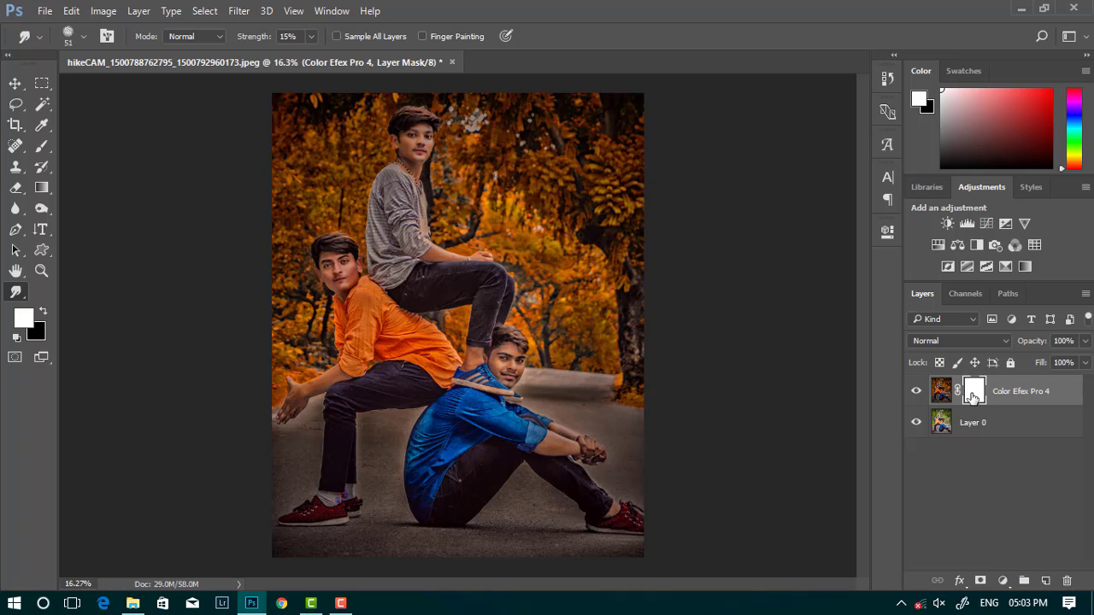
key(x)
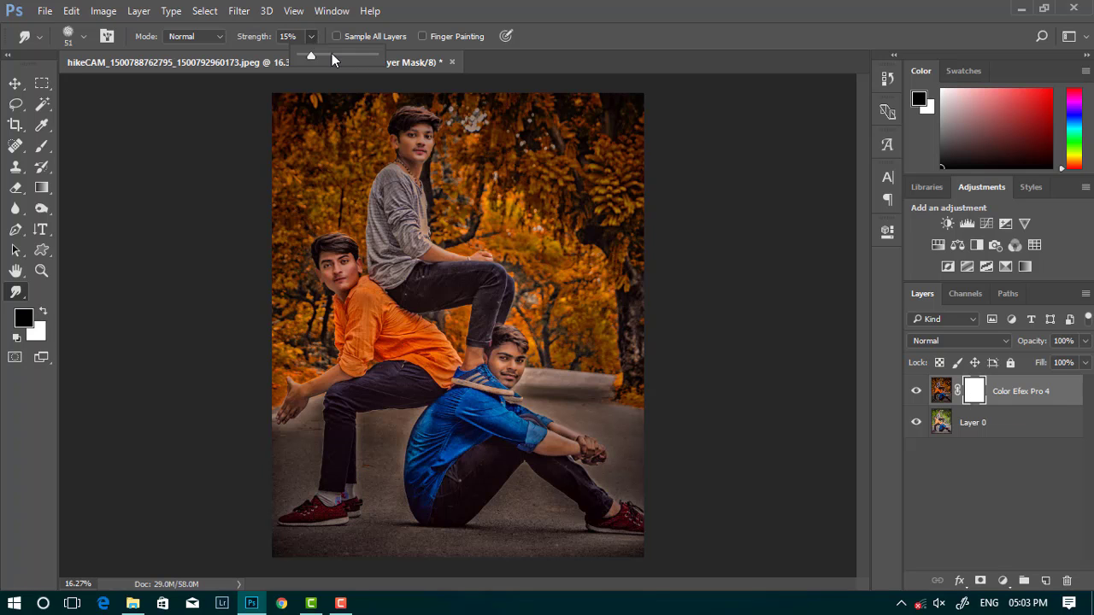
drag(332, 56, 367, 55)
scroll(417, 169, up, 2)
scroll(417, 168, up, 4)
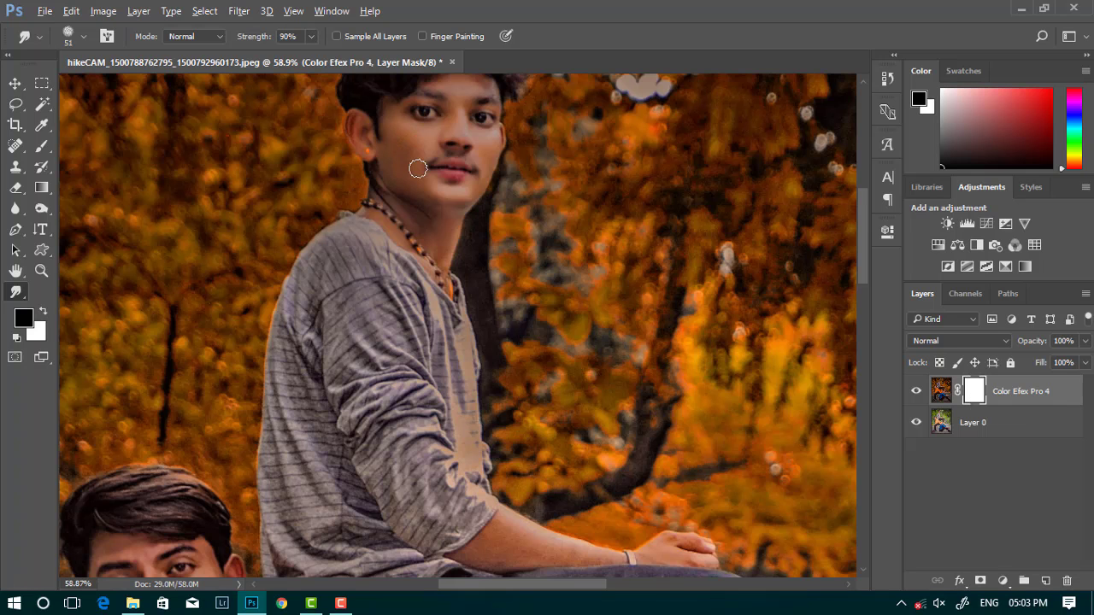
scroll(417, 168, up, 2)
drag(42, 145, 109, 147)
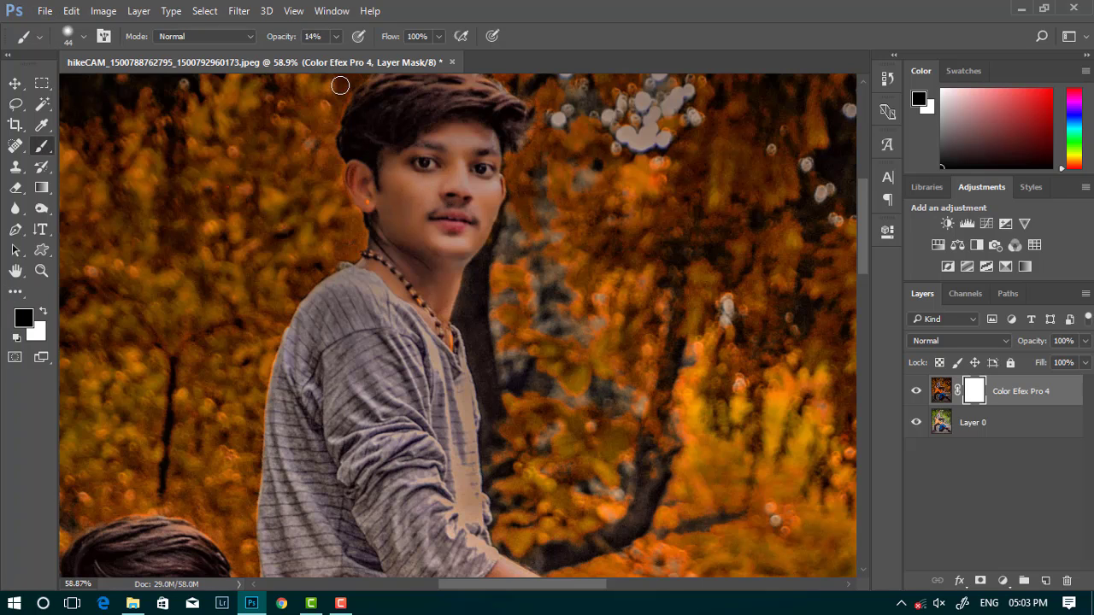
drag(392, 55, 390, 56)
Paint the effect off the top boy's cheek, face and forearm
mouse_move(405, 215)
mouse_down()
mouse_move(398, 183)
mouse_move(440, 135)
mouse_move(492, 145)
mouse_move(500, 190)
mouse_move(486, 211)
mouse_move(444, 155)
mouse_move(425, 192)
mouse_move(458, 140)
mouse_move(468, 202)
mouse_move(427, 237)
mouse_move(373, 182)
mouse_move(351, 177)
mouse_move(373, 212)
mouse_move(380, 199)
mouse_move(380, 251)
mouse_move(402, 285)
mouse_move(417, 233)
mouse_move(452, 256)
mouse_move(444, 307)
mouse_move(422, 264)
mouse_move(439, 336)
mouse_up()
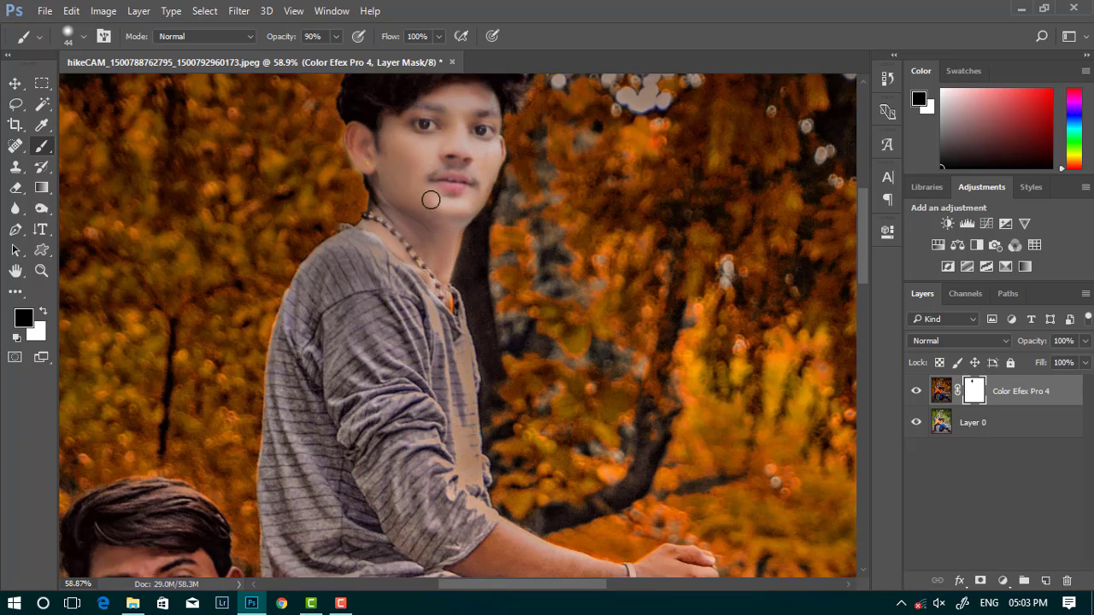
scroll(433, 196, down, 5)
mouse_move(512, 287)
mouse_down()
mouse_move(460, 317)
mouse_move(517, 283)
mouse_move(688, 308)
mouse_move(487, 323)
mouse_move(540, 310)
mouse_up()
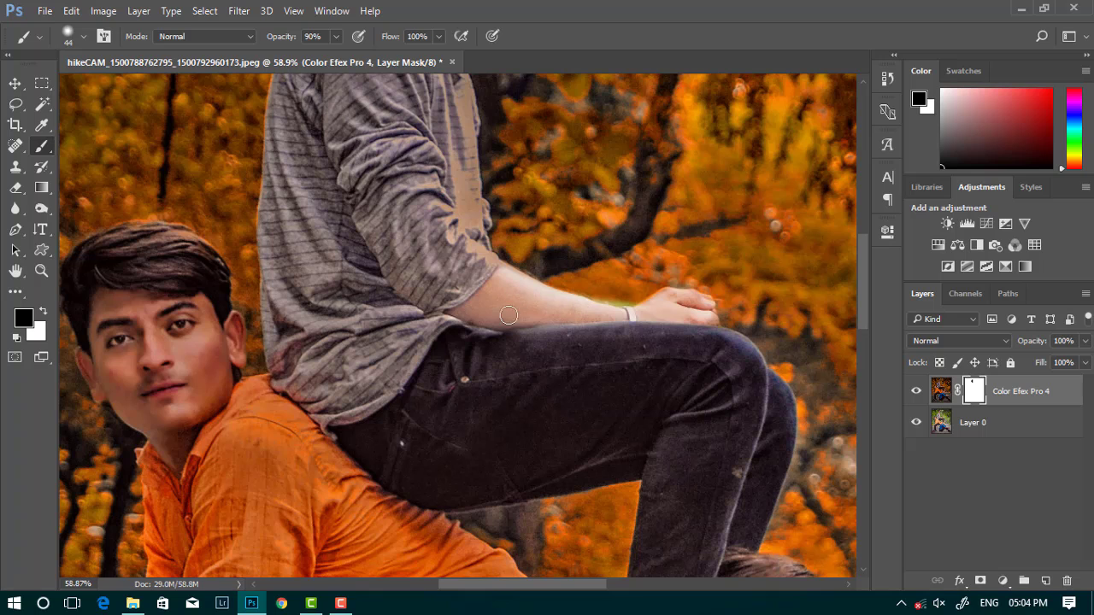
Paint natural skin back onto the orange-shirted boy's face, neck, cheek and jaw
scroll(508, 315, down, 1)
scroll(508, 315, down, 2)
mouse_move(102, 147)
mouse_down()
mouse_move(212, 141)
mouse_move(242, 191)
mouse_move(128, 171)
mouse_move(90, 192)
mouse_move(98, 226)
mouse_move(106, 217)
mouse_move(128, 247)
mouse_move(145, 214)
mouse_move(124, 211)
mouse_up()
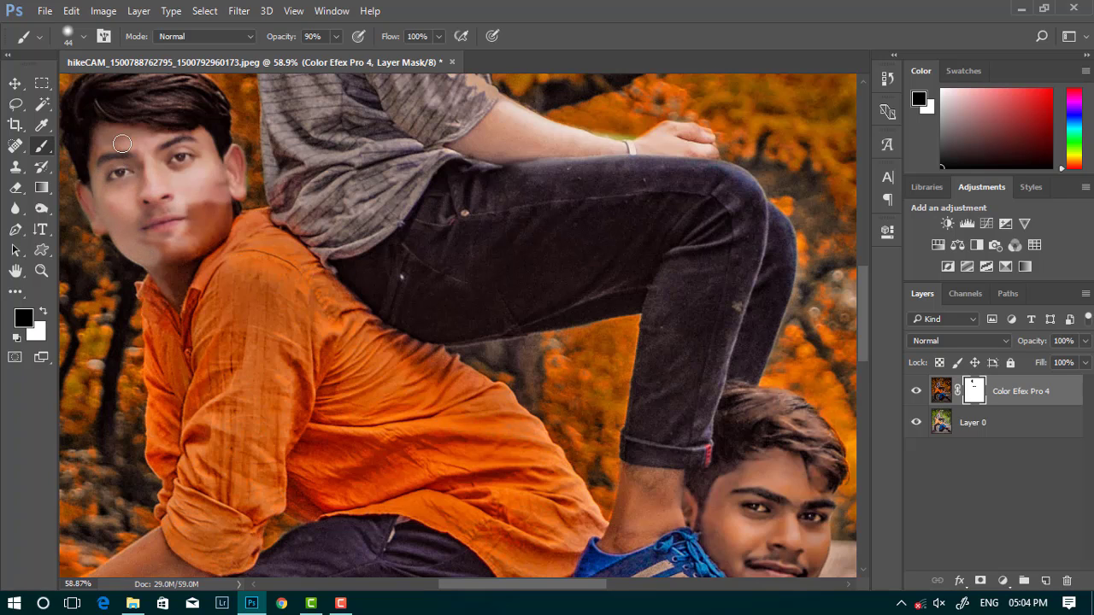
mouse_move(122, 143)
mouse_down()
mouse_move(163, 222)
mouse_move(170, 291)
mouse_move(166, 263)
mouse_up()
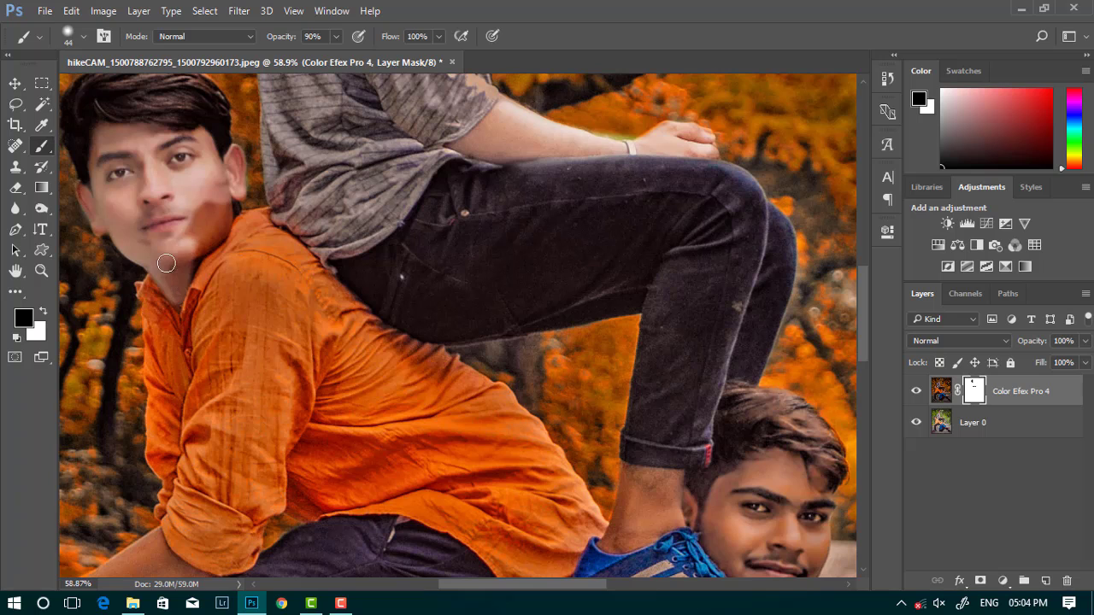
mouse_move(165, 206)
mouse_down()
mouse_move(218, 231)
mouse_move(195, 256)
mouse_up()
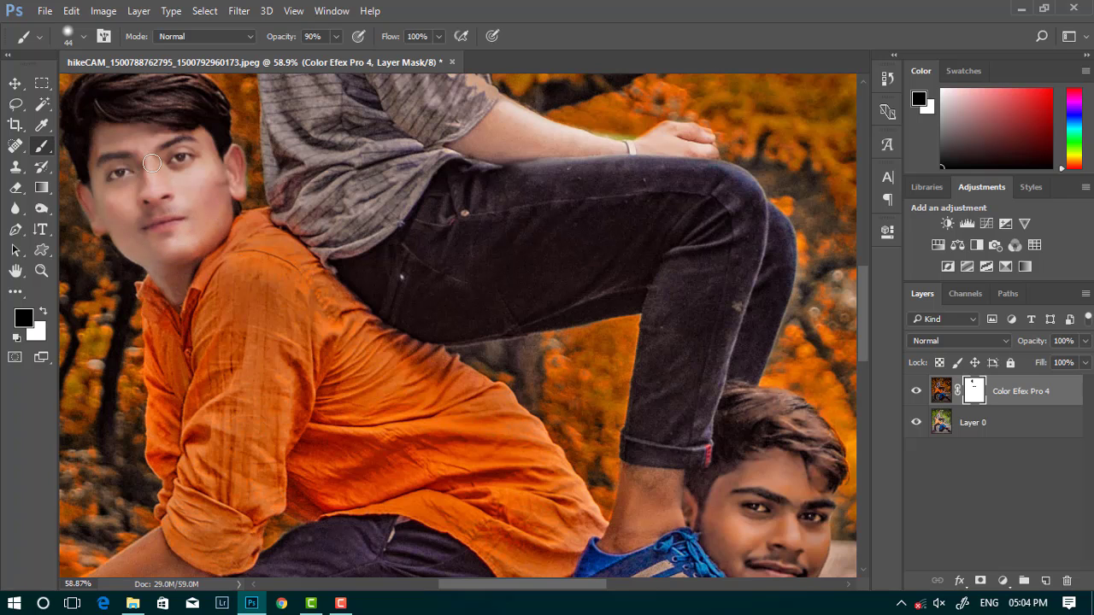
Restore his forearm and hand up to the sleeve, redoing one overdone stroke
scroll(152, 163, down, 3)
scroll(347, 351, up, 4)
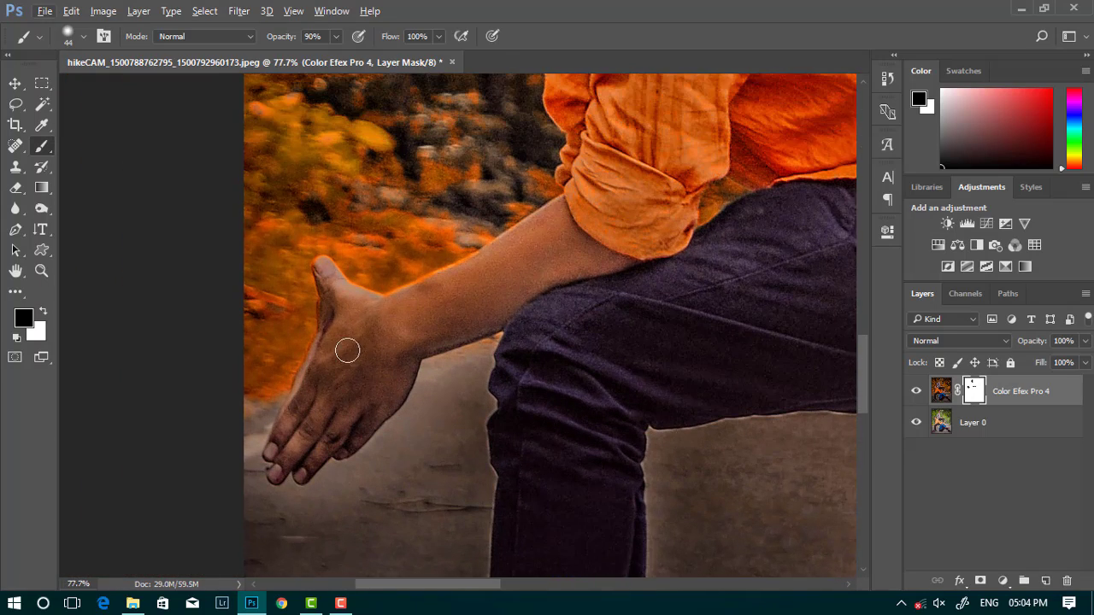
mouse_move(530, 246)
mouse_down()
mouse_move(342, 342)
mouse_move(329, 282)
mouse_move(337, 301)
mouse_move(275, 446)
mouse_move(294, 468)
mouse_move(389, 403)
mouse_move(426, 355)
mouse_move(361, 435)
mouse_move(347, 422)
mouse_move(308, 462)
mouse_move(320, 415)
mouse_move(276, 464)
mouse_move(331, 341)
mouse_move(335, 284)
mouse_move(341, 398)
mouse_move(365, 396)
mouse_move(447, 313)
mouse_move(395, 329)
mouse_move(538, 225)
mouse_move(481, 277)
mouse_move(379, 330)
mouse_move(384, 306)
mouse_up()
key(ctrl+z)
drag(428, 338, 578, 249)
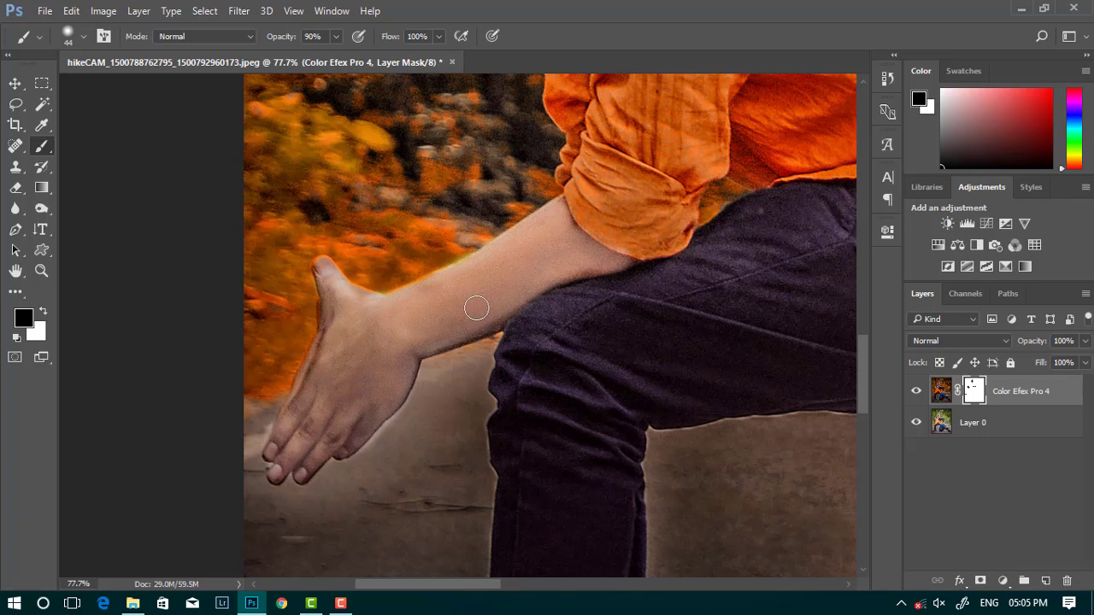
mouse_move(477, 308)
mouse_down()
mouse_move(420, 219)
mouse_move(391, 214)
mouse_move(466, 179)
mouse_move(460, 213)
mouse_move(427, 229)
mouse_move(444, 272)
mouse_move(452, 255)
mouse_up()
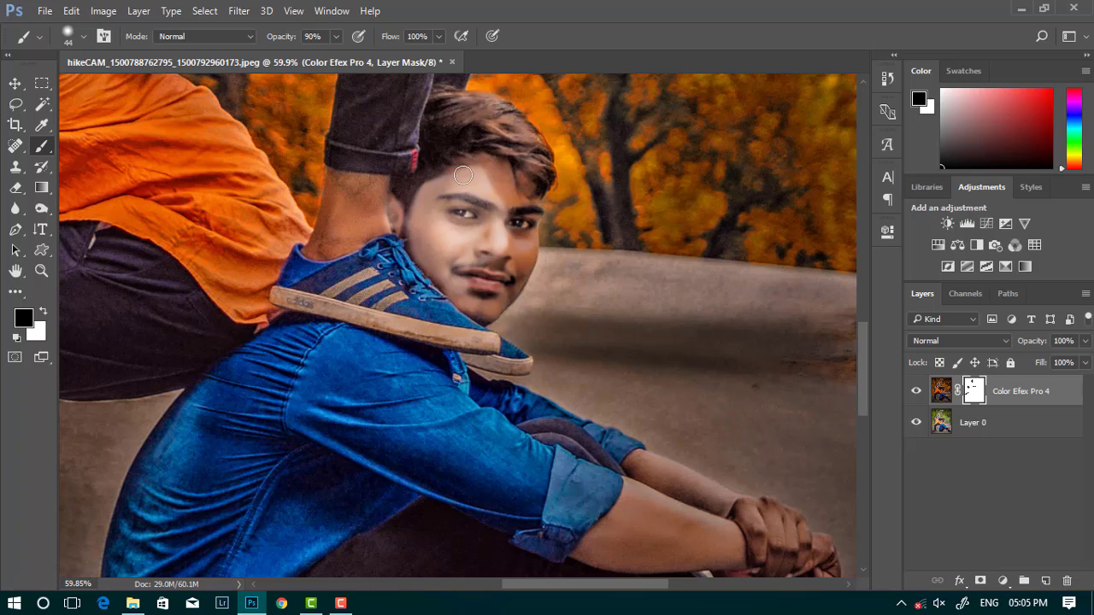
Unmask the seated boy's forehead, neck, ankle and forearm with an 81 px brush
mouse_move(462, 176)
mouse_down()
mouse_move(480, 175)
mouse_move(521, 214)
mouse_move(528, 248)
mouse_move(504, 282)
mouse_move(460, 280)
mouse_move(485, 296)
mouse_up()
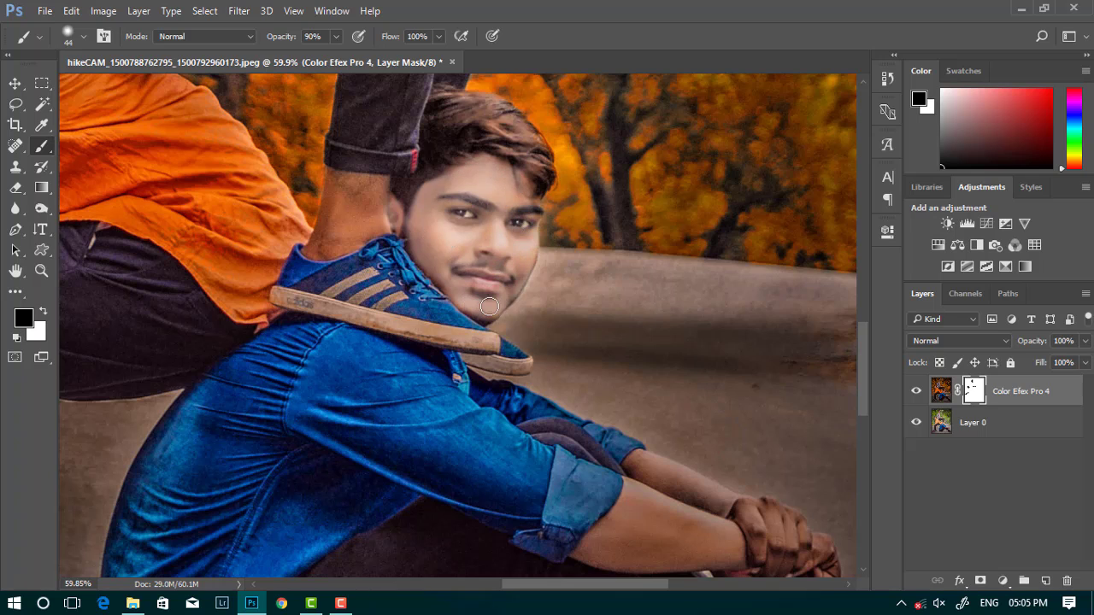
mouse_move(341, 197)
mouse_down()
mouse_move(320, 244)
mouse_move(372, 227)
mouse_move(342, 201)
mouse_move(347, 182)
mouse_move(360, 190)
mouse_up()
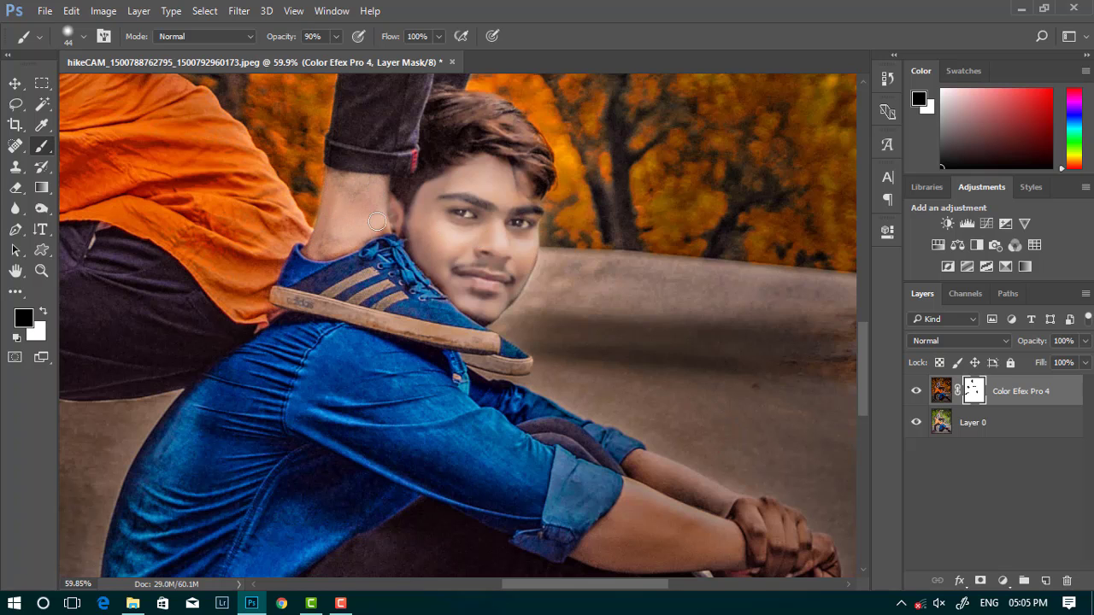
scroll(377, 221, down, 3)
scroll(508, 290, up, 2)
right_click(511, 293)
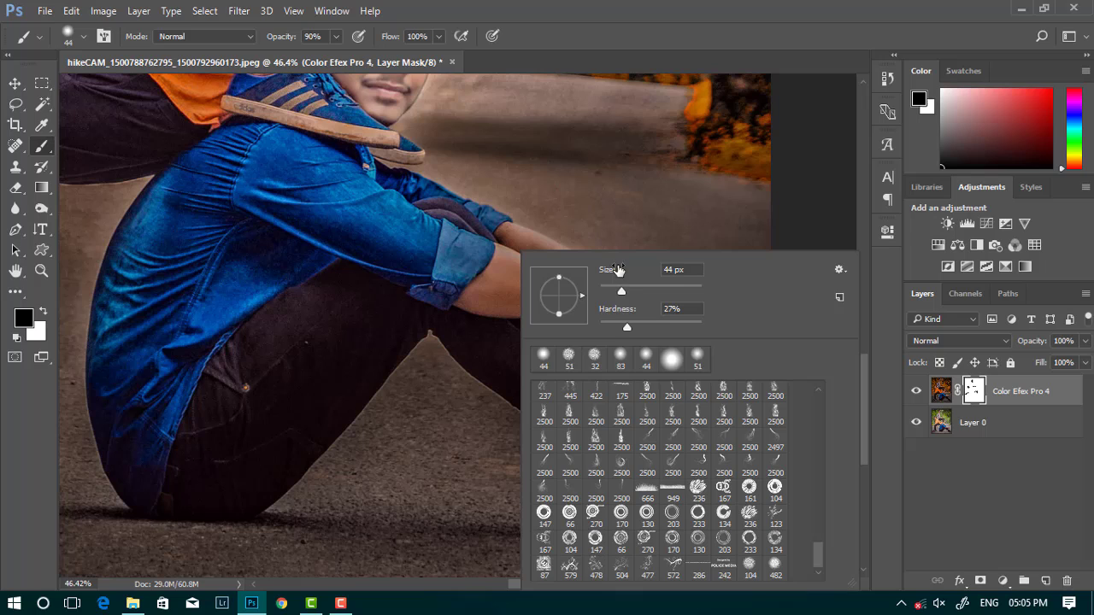
click(525, 299)
mouse_move(530, 274)
mouse_down()
mouse_move(513, 239)
mouse_move(617, 285)
mouse_move(640, 314)
mouse_move(492, 299)
mouse_move(528, 276)
mouse_up()
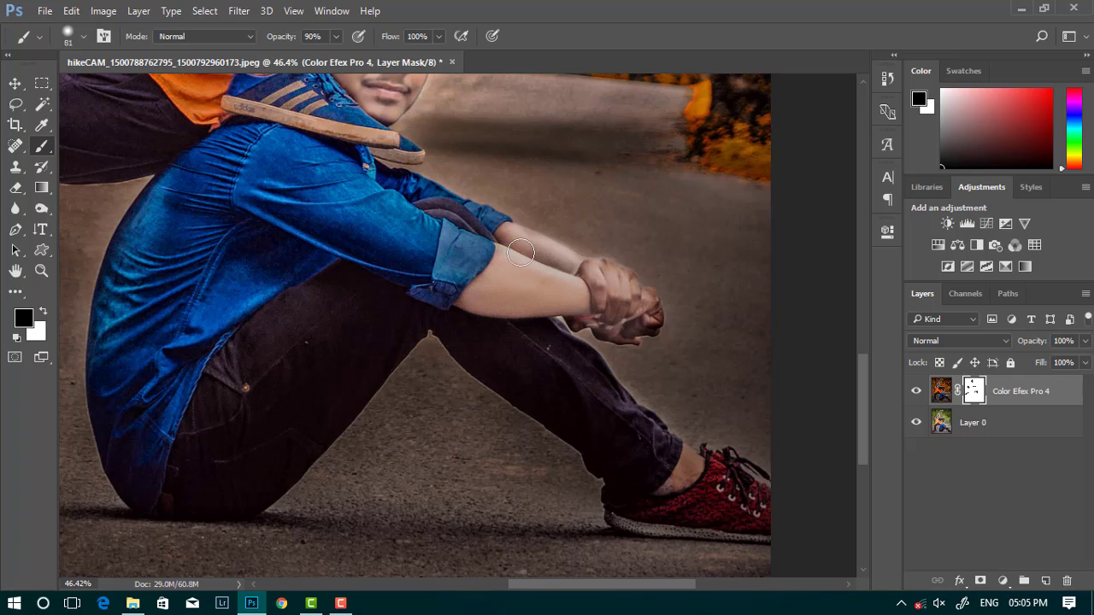
Toggle Layer 0's visibility to check the masked areas
scroll(605, 287, down, 2)
scroll(610, 359, down, 1)
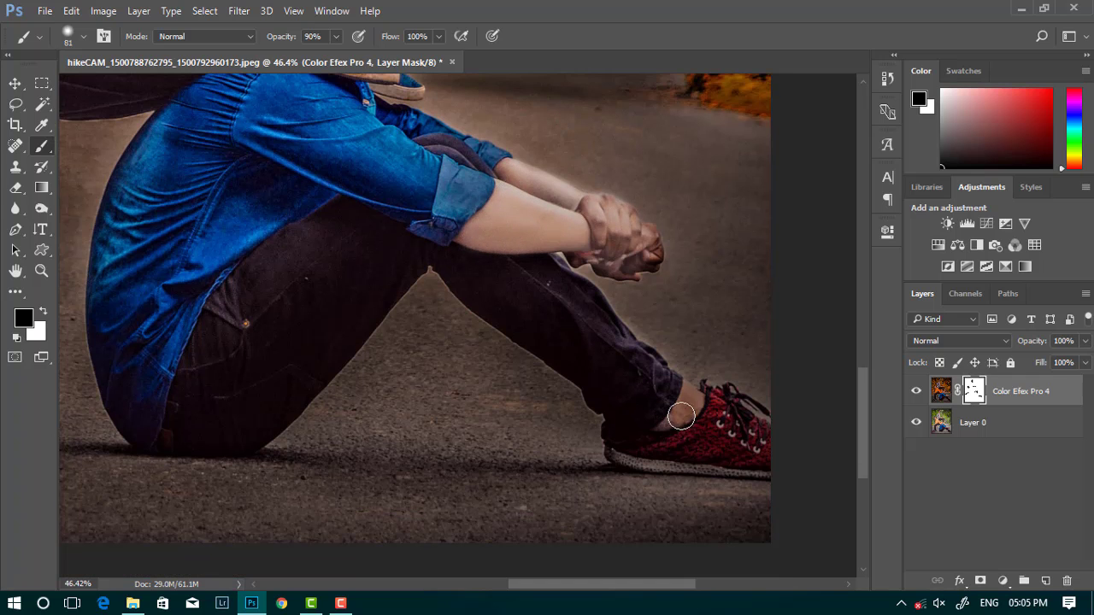
scroll(564, 296, down, 5)
scroll(349, 265, up, 1)
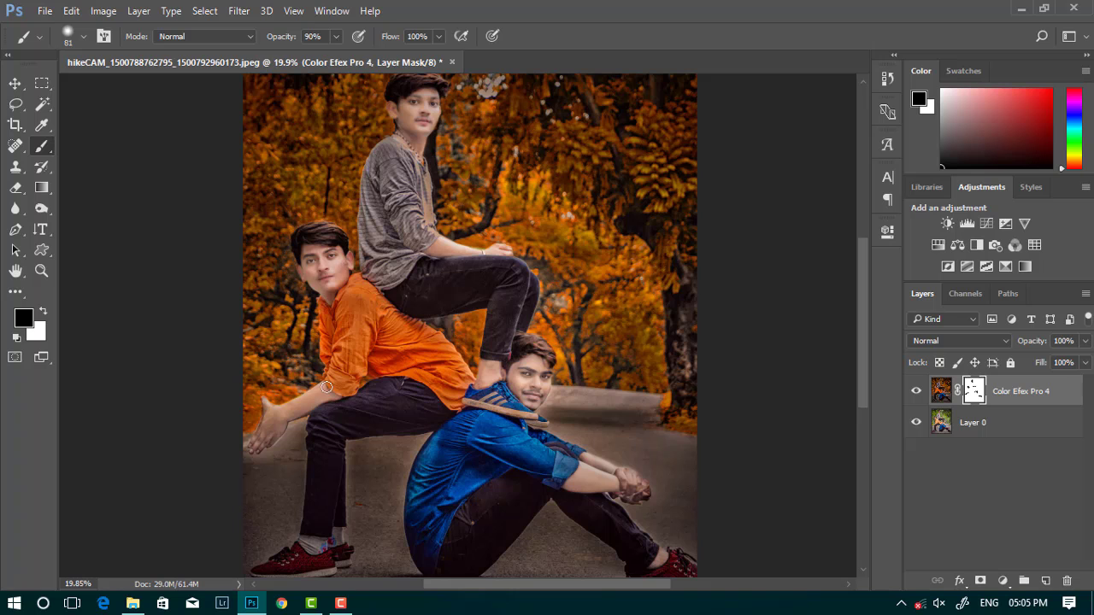
scroll(427, 385, down, 2)
scroll(487, 342, up, 2)
click(917, 423)
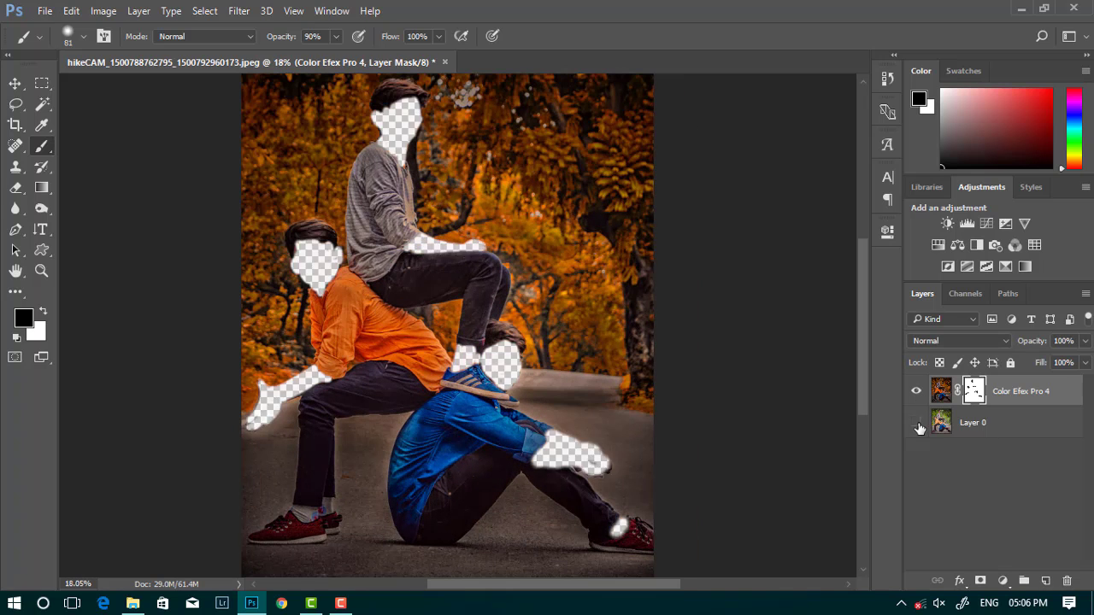
click(982, 425)
Apply Camera Raw Blacks -62 to Layer 0, then target the Color Efex Pro 4 layer mask
click(239, 11)
click(274, 93)
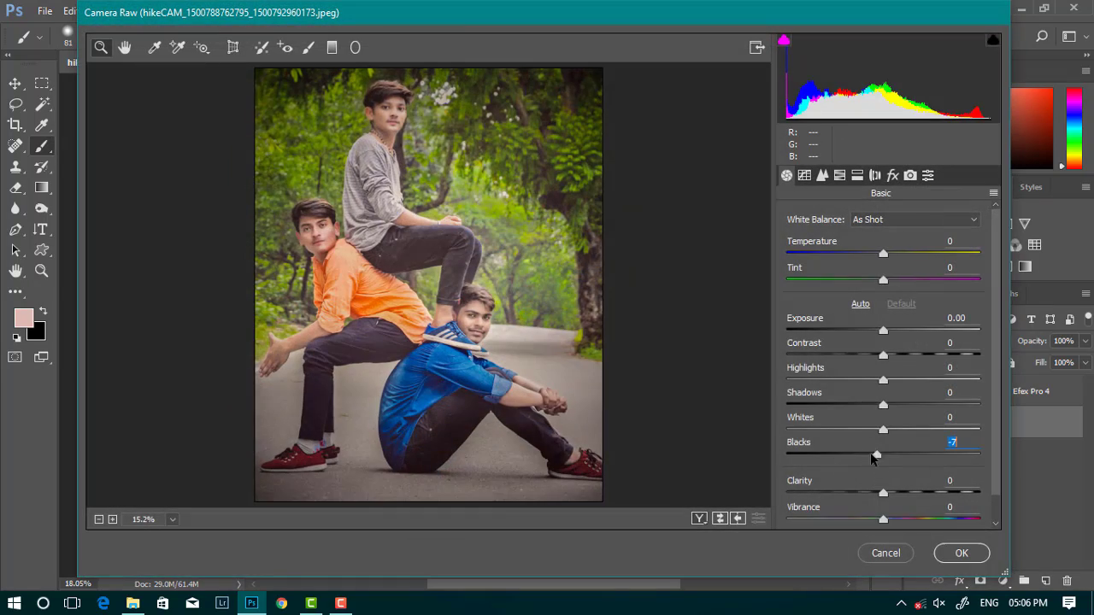
mouse_move(873, 457)
mouse_down()
mouse_move(800, 453)
mouse_move(830, 454)
mouse_up()
key(Return)
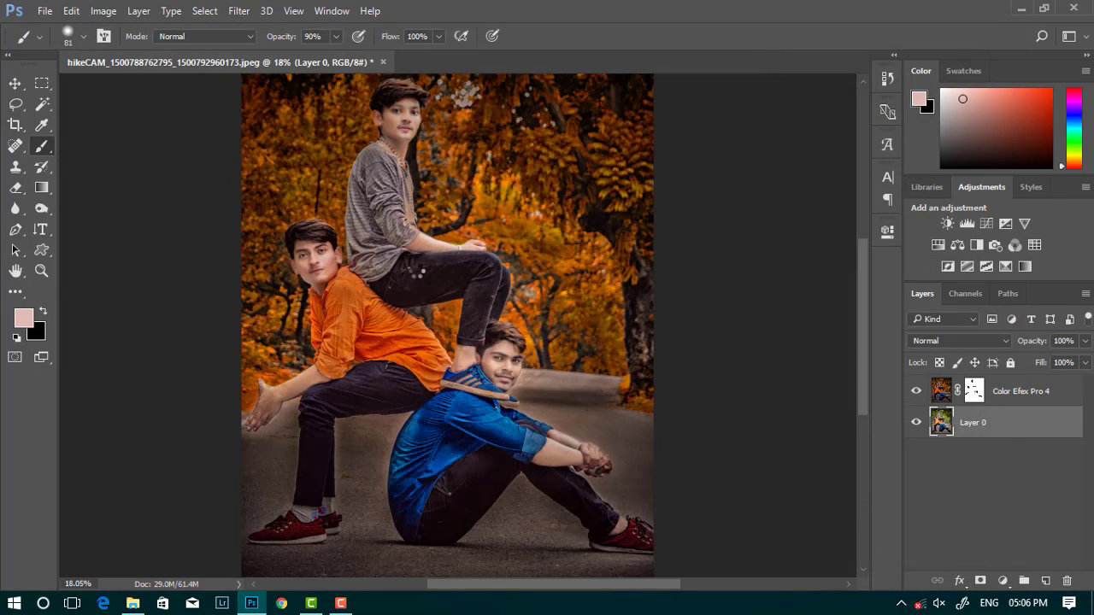
scroll(418, 269, down, 2)
scroll(494, 291, up, 1)
scroll(542, 323, up, 2)
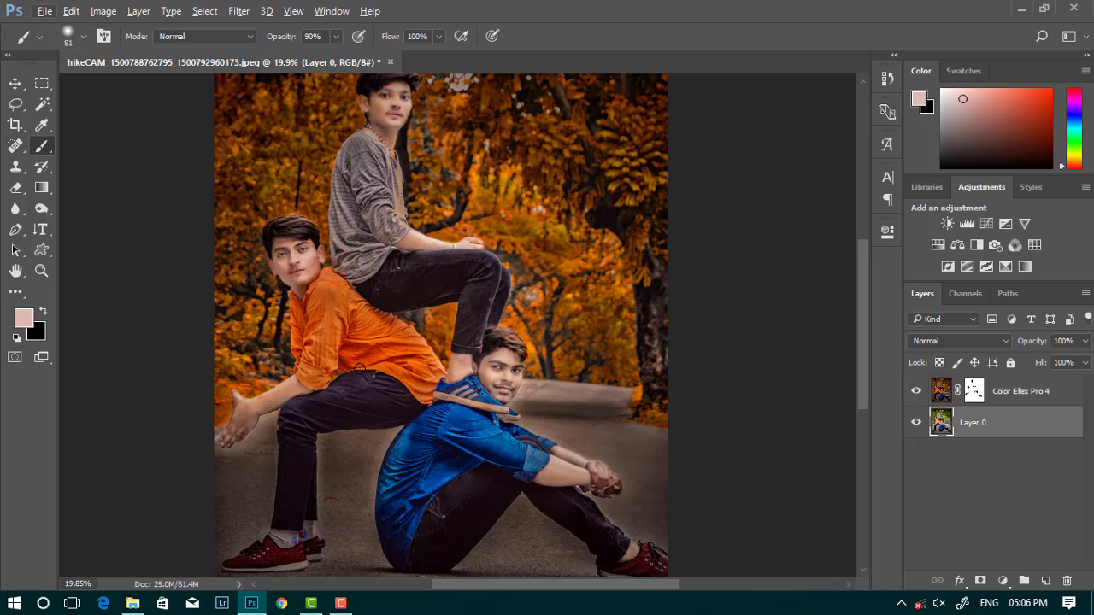
click(974, 393)
Make white the painting colour and adjust the brush size and hardness
click(42, 312)
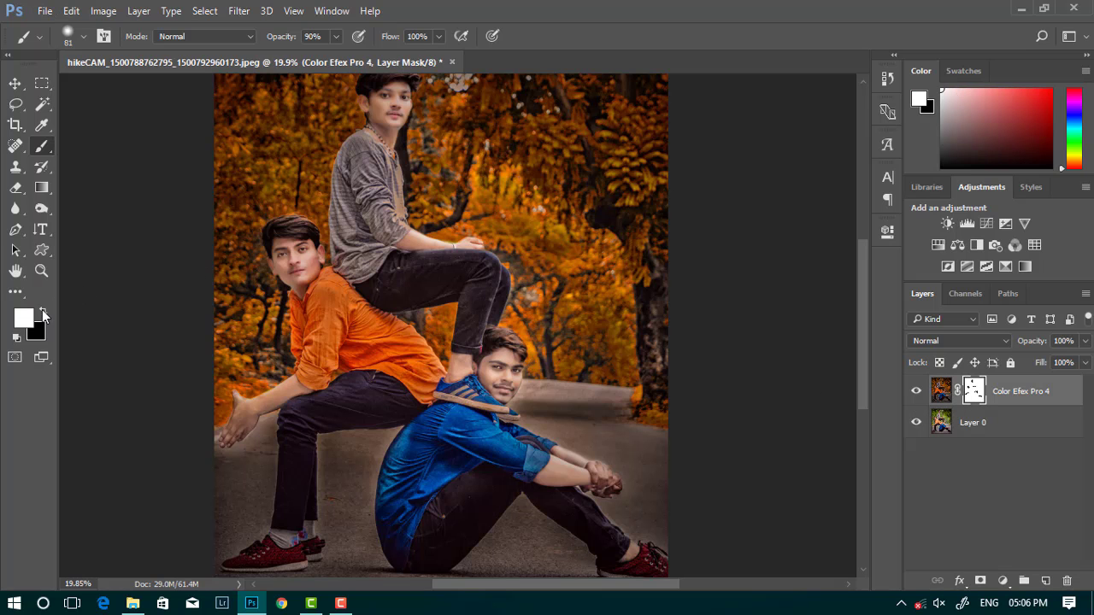
scroll(286, 265, up, 3)
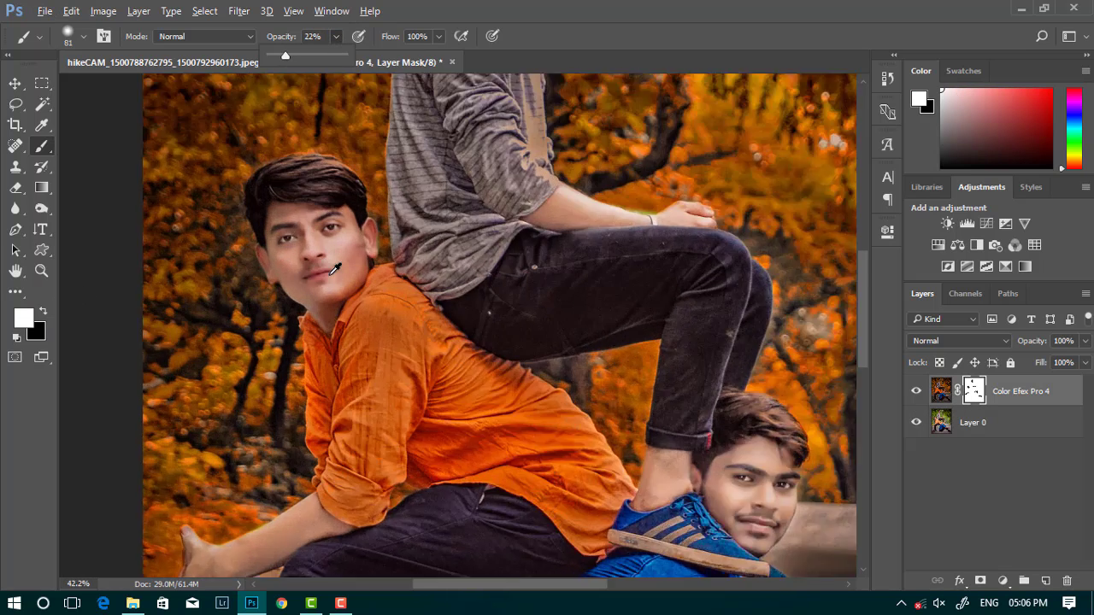
scroll(285, 265, up, 3)
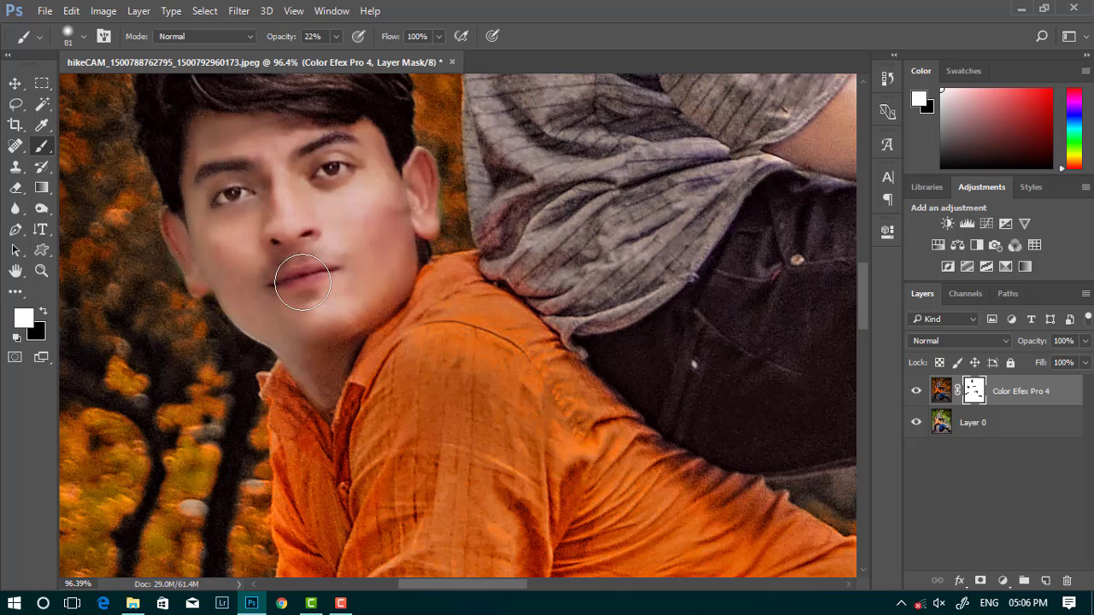
right_click(352, 186)
key(Return)
scroll(231, 221, down, 2)
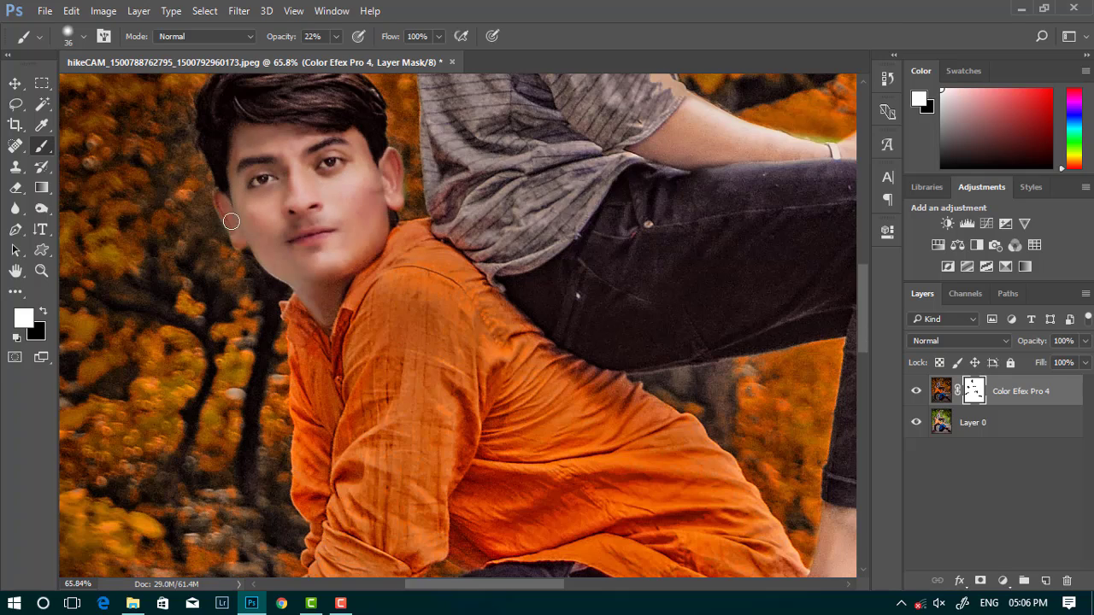
scroll(237, 248, down, 5)
scroll(243, 376, up, 2)
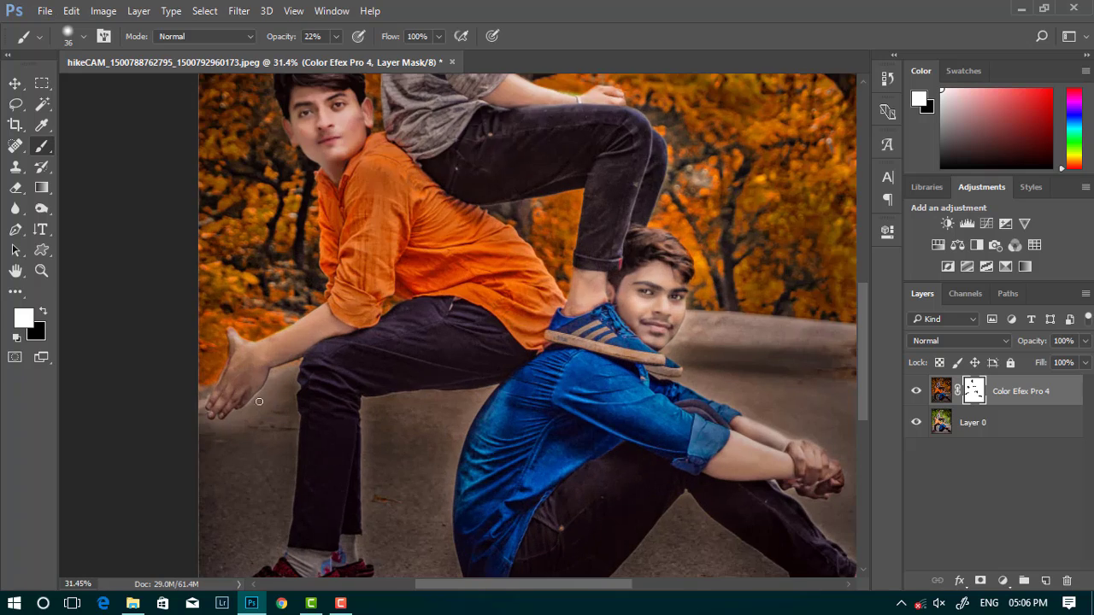
scroll(711, 303, up, 4)
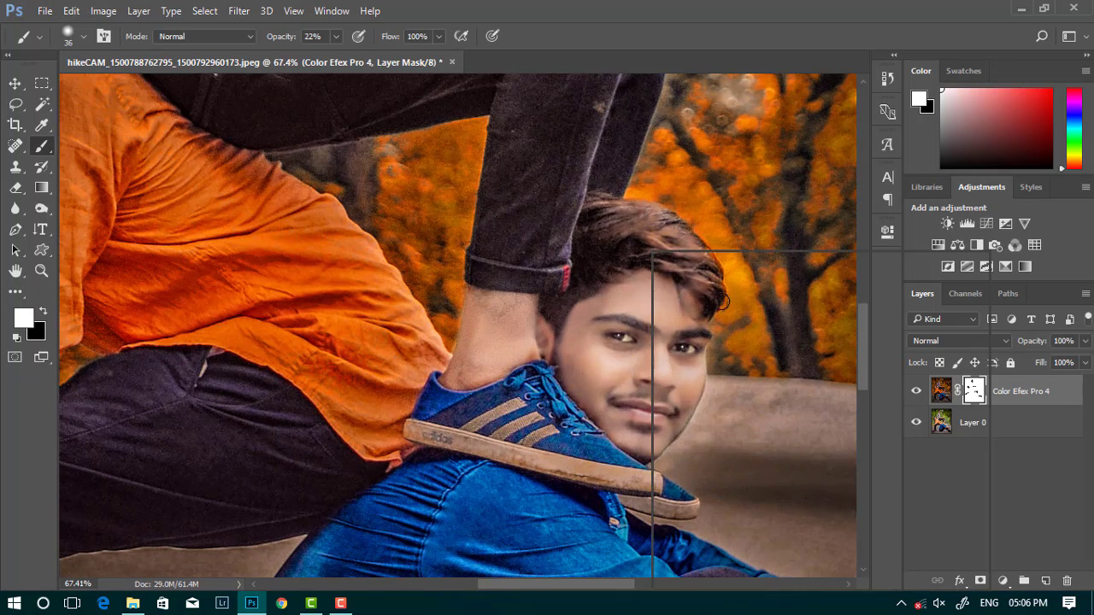
With a smaller brush at 35% opacity, softly paint the effect back onto the lower boy's face
right_click(665, 258)
click(334, 36)
click(633, 320)
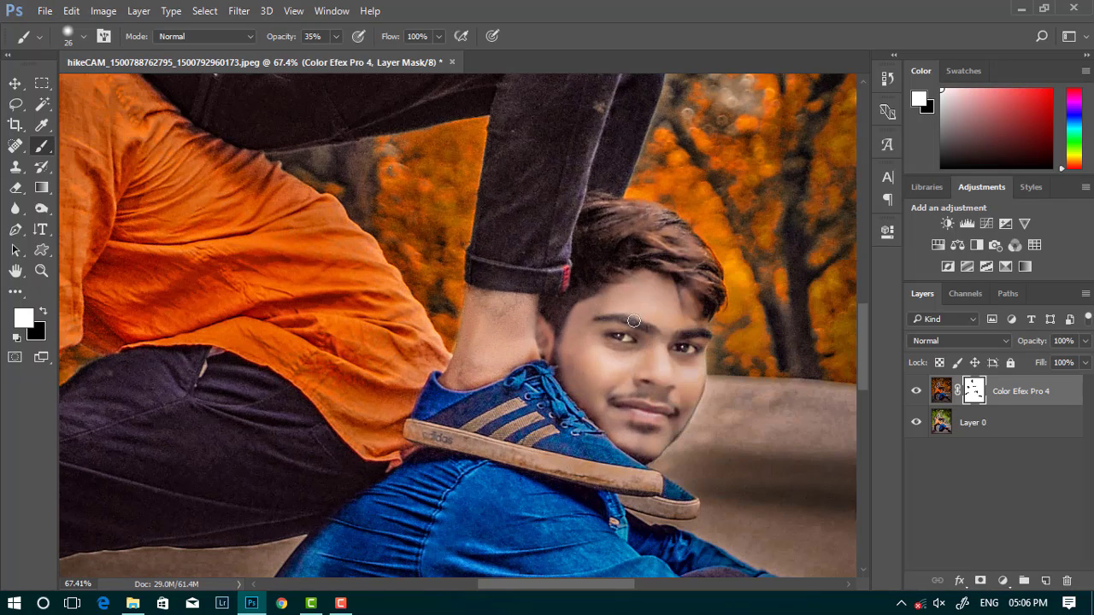
drag(680, 399, 665, 417)
Review the softened faces and bring up the layer context menu for merging
scroll(669, 402, down, 1)
scroll(598, 342, up, 3)
scroll(579, 295, down, 3)
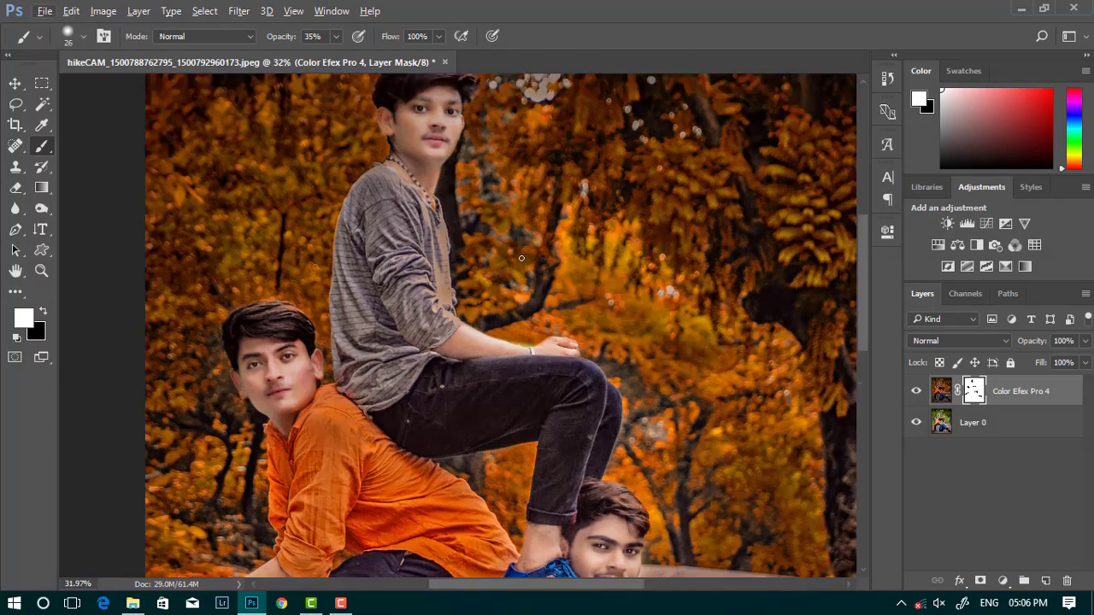
scroll(495, 383, up, 2)
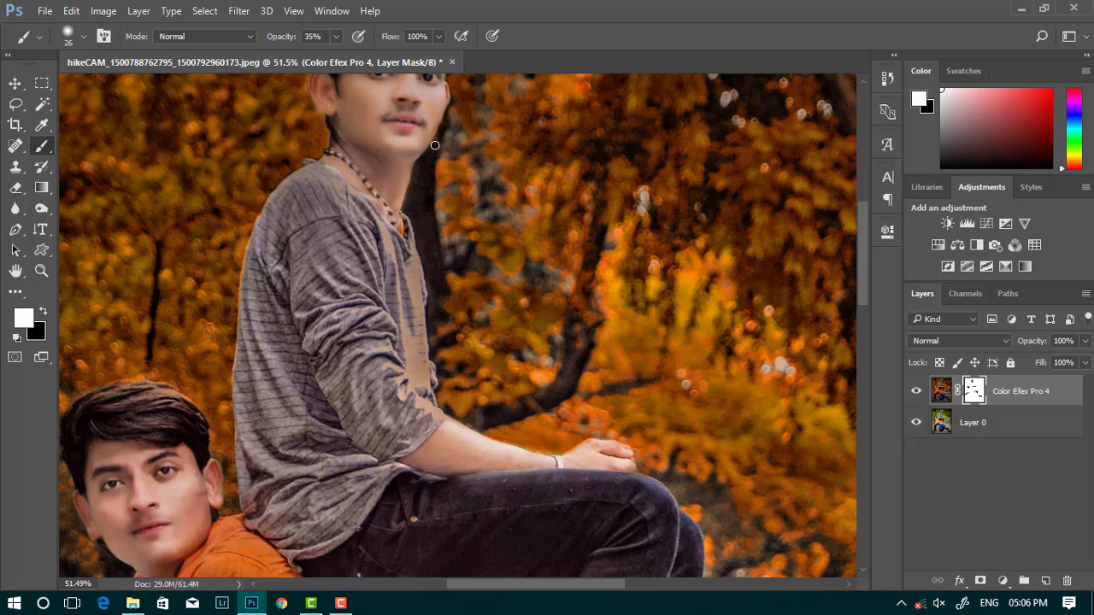
scroll(434, 145, up, 2)
scroll(393, 205, up, 1)
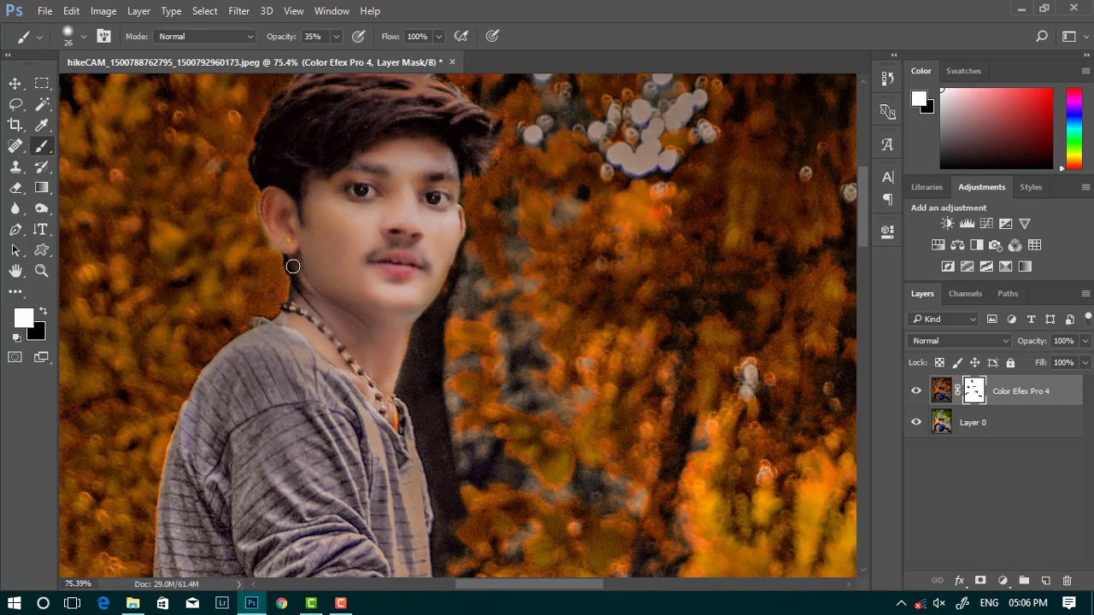
scroll(292, 267, down, 2)
scroll(359, 256, down, 3)
scroll(435, 245, up, 1)
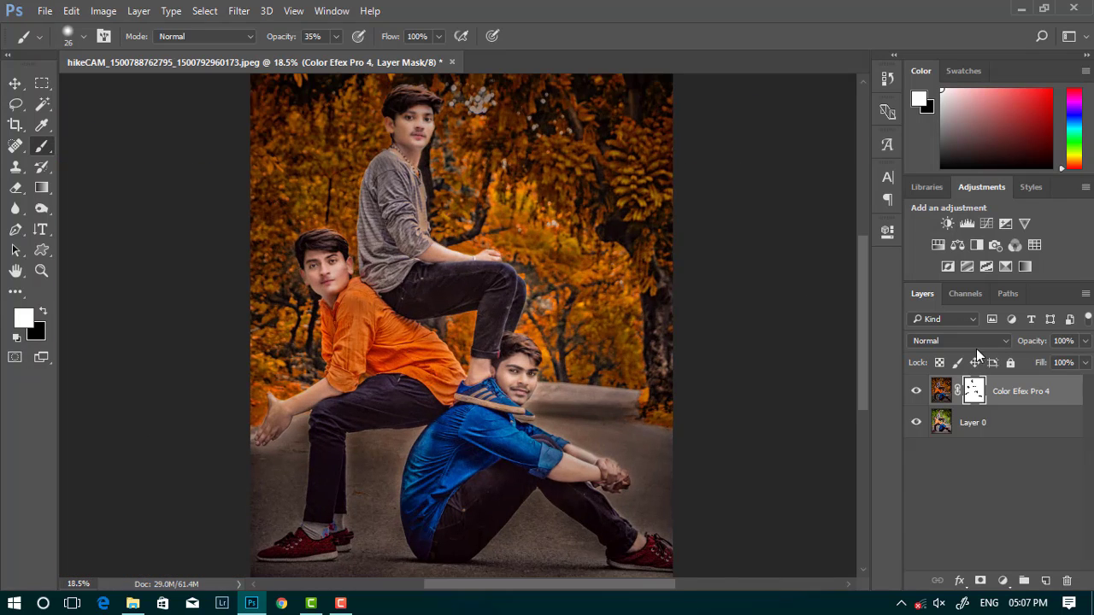
right_click(1026, 395)
Merge visible layers into Layer 0 and quick-select the trees and road around the boys
click(754, 562)
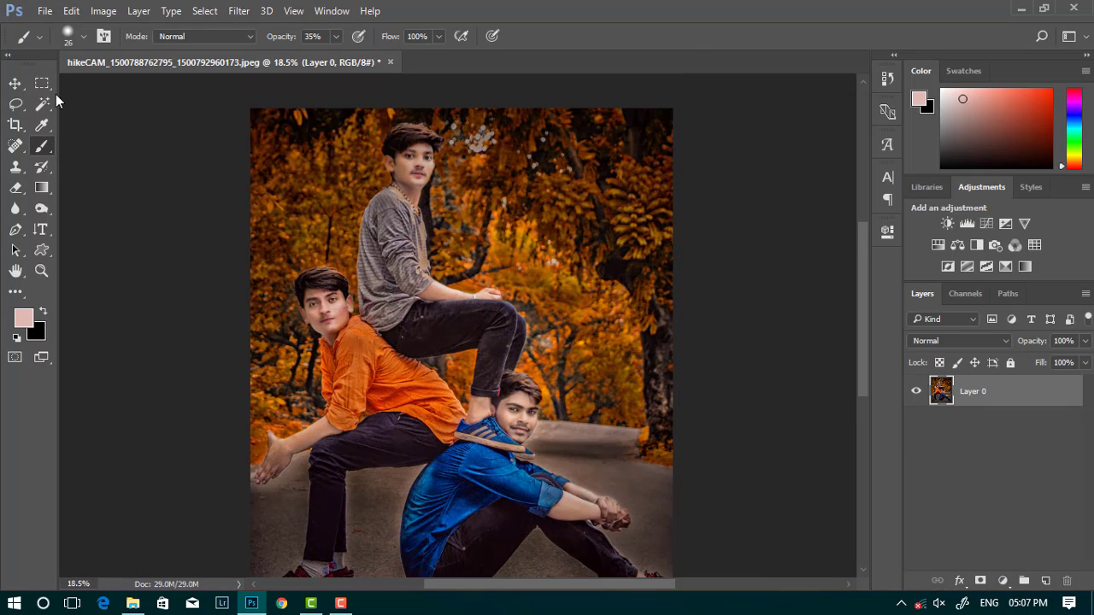
right_click(42, 103)
click(102, 104)
mouse_move(277, 369)
mouse_down()
mouse_move(354, 211)
mouse_move(343, 135)
mouse_up()
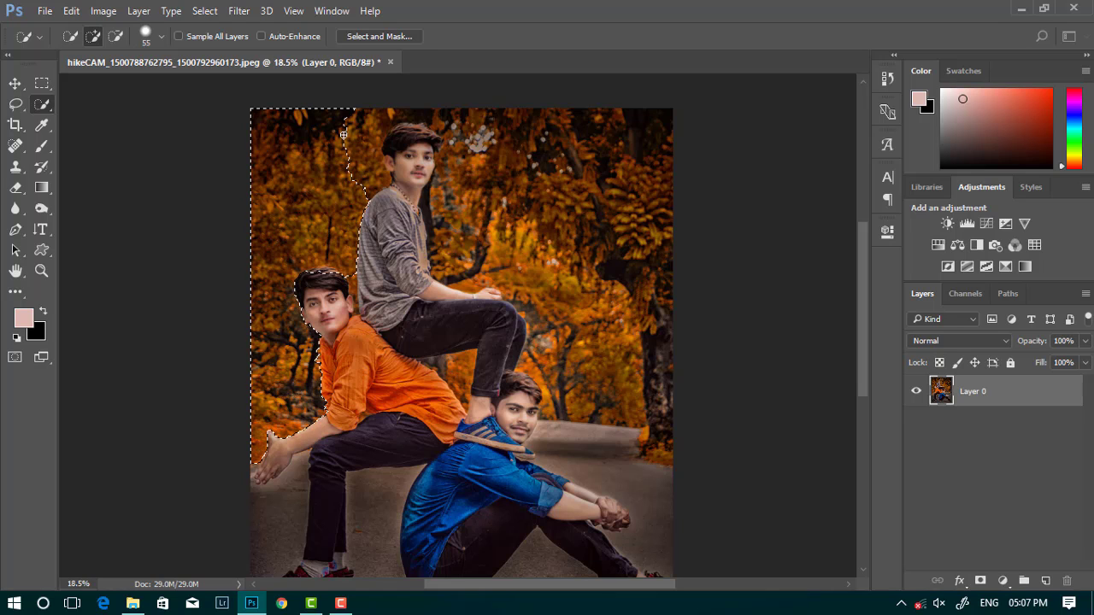
drag(517, 135, 531, 367)
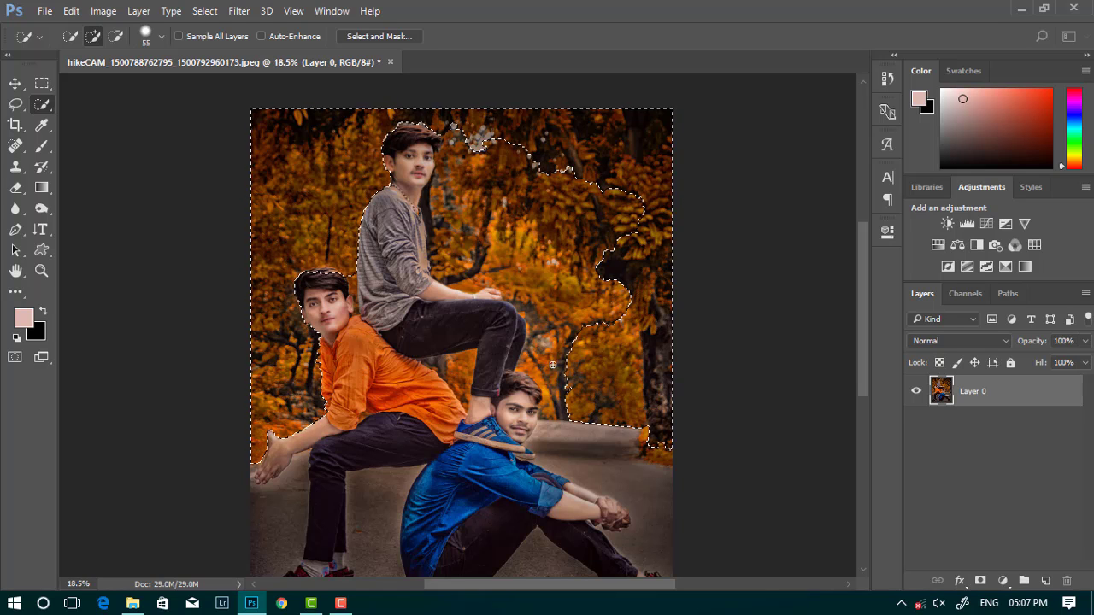
mouse_move(531, 367)
mouse_down()
mouse_move(391, 175)
mouse_move(423, 144)
mouse_up()
Zoom in to inspect the selection edges around the boys
scroll(390, 183, up, 4)
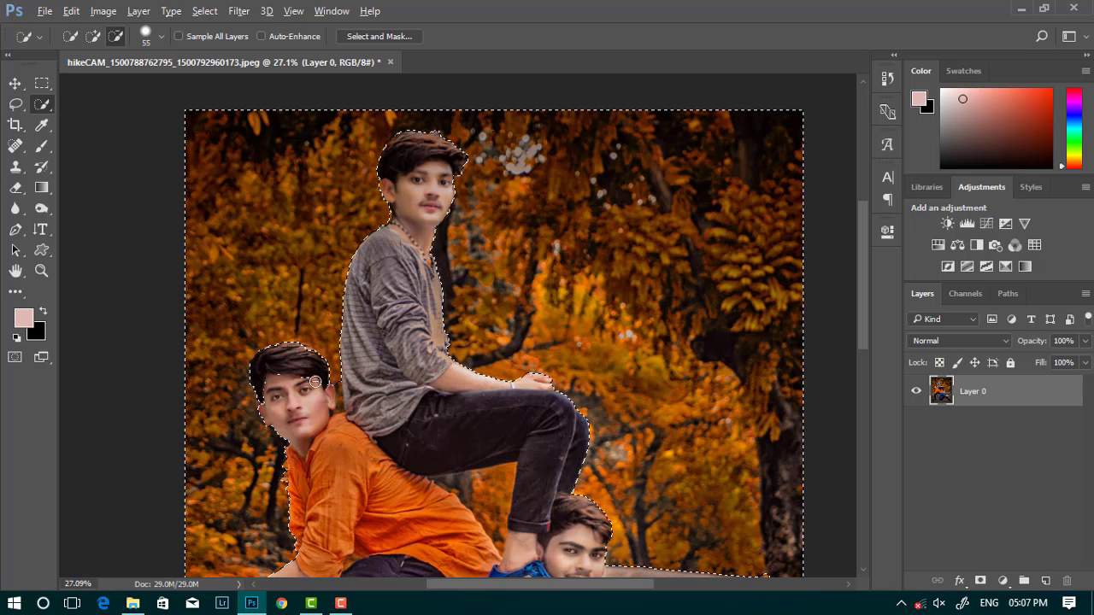
scroll(307, 410, down, 5)
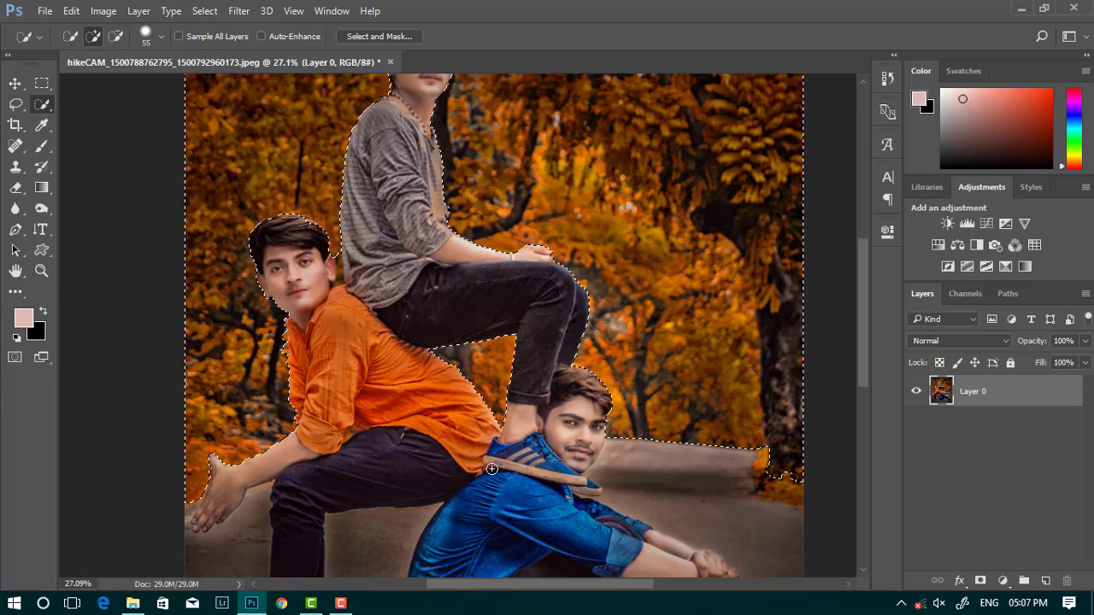
scroll(556, 410, down, 2)
scroll(645, 438, down, 2)
scroll(471, 256, up, 2)
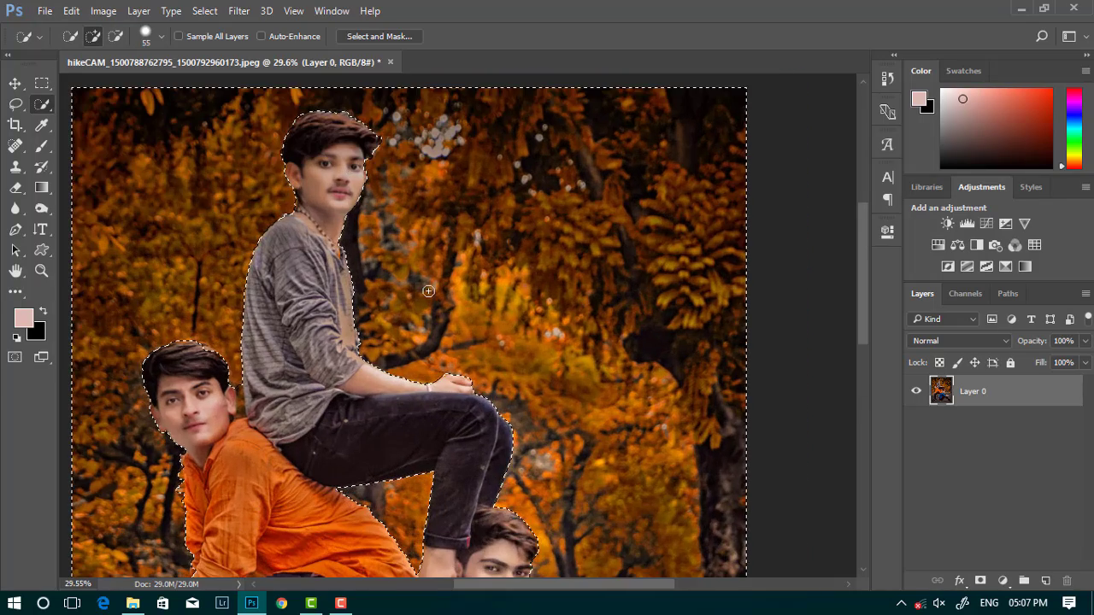
scroll(328, 215, down, 2)
scroll(328, 214, up, 3)
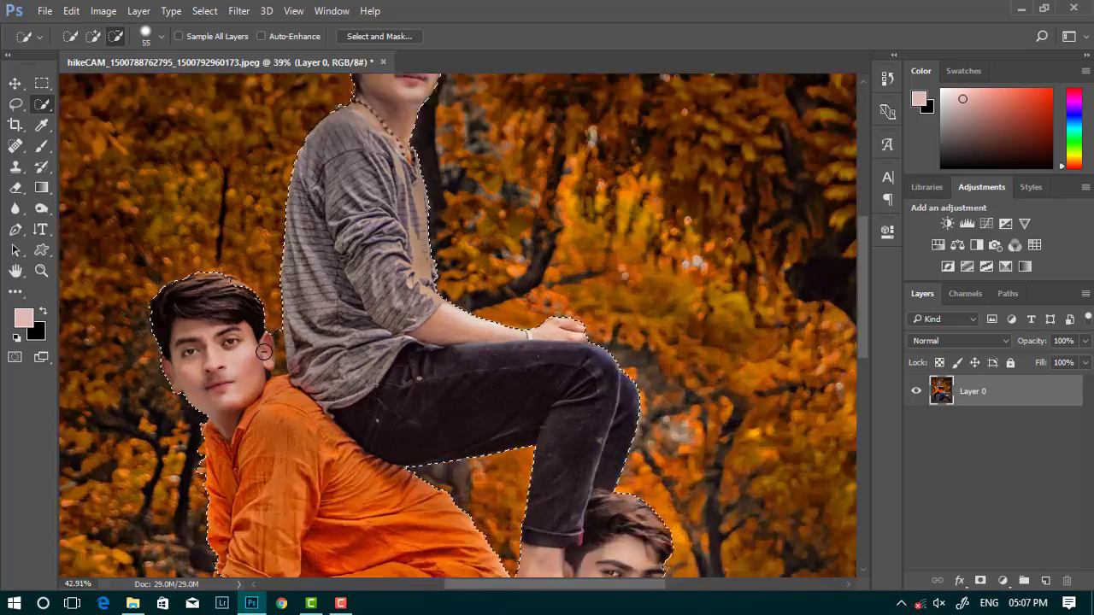
scroll(328, 214, up, 2)
Subtract the boys' edges from the selection with a 17 px brush
click(146, 37)
text(17)
key(Return)
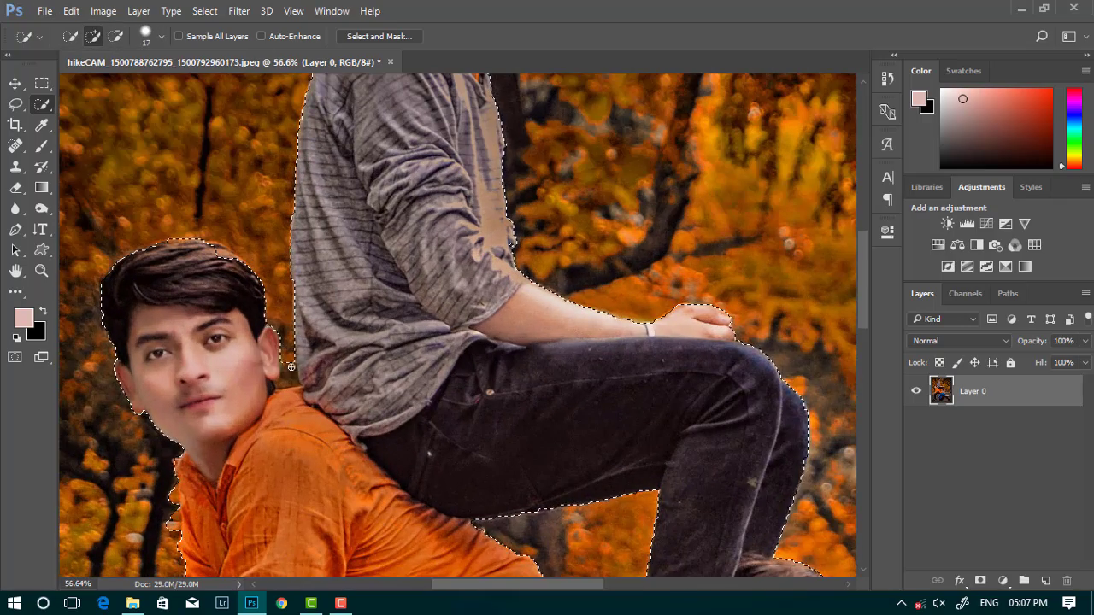
key(alt)
scroll(270, 390, down, 5)
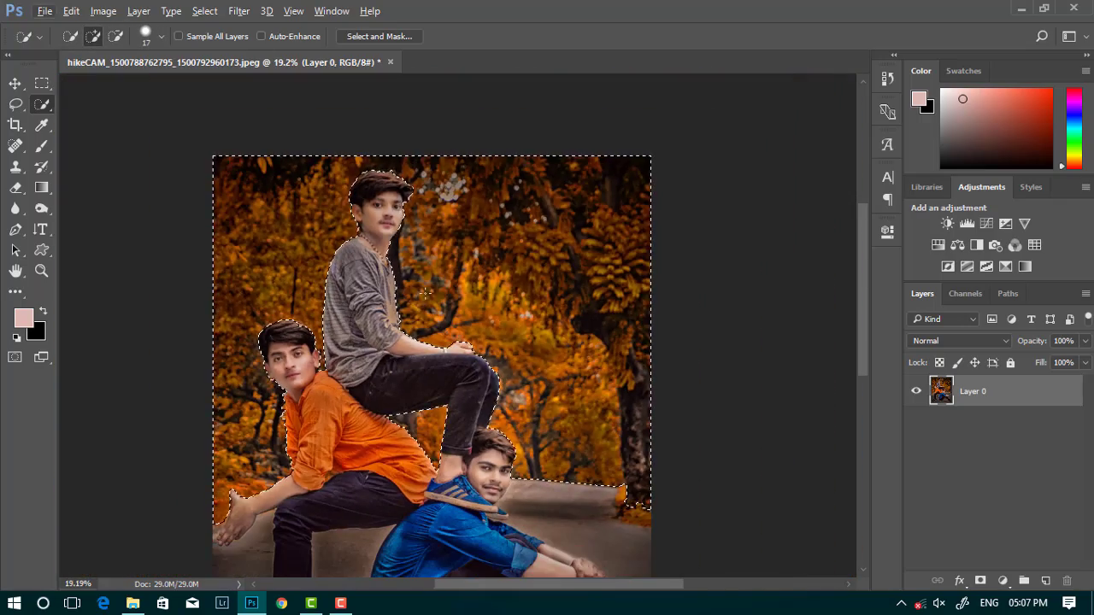
scroll(342, 291, up, 3)
scroll(342, 291, down, 1)
scroll(343, 290, down, 2)
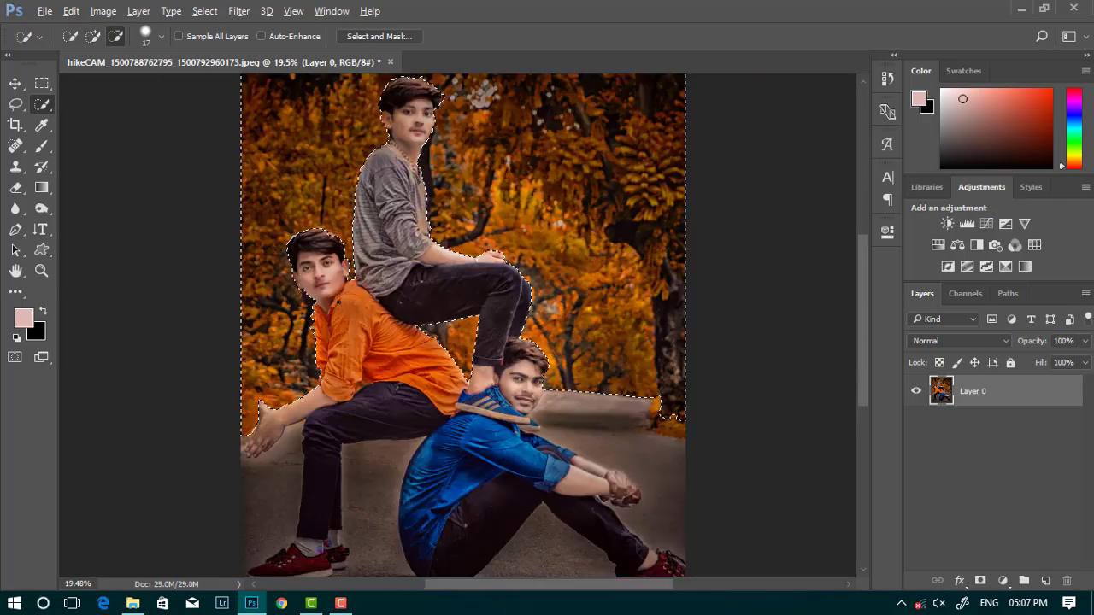
scroll(343, 291, down, 2)
scroll(343, 291, up, 1)
click(239, 10)
mouse_move(246, 186)
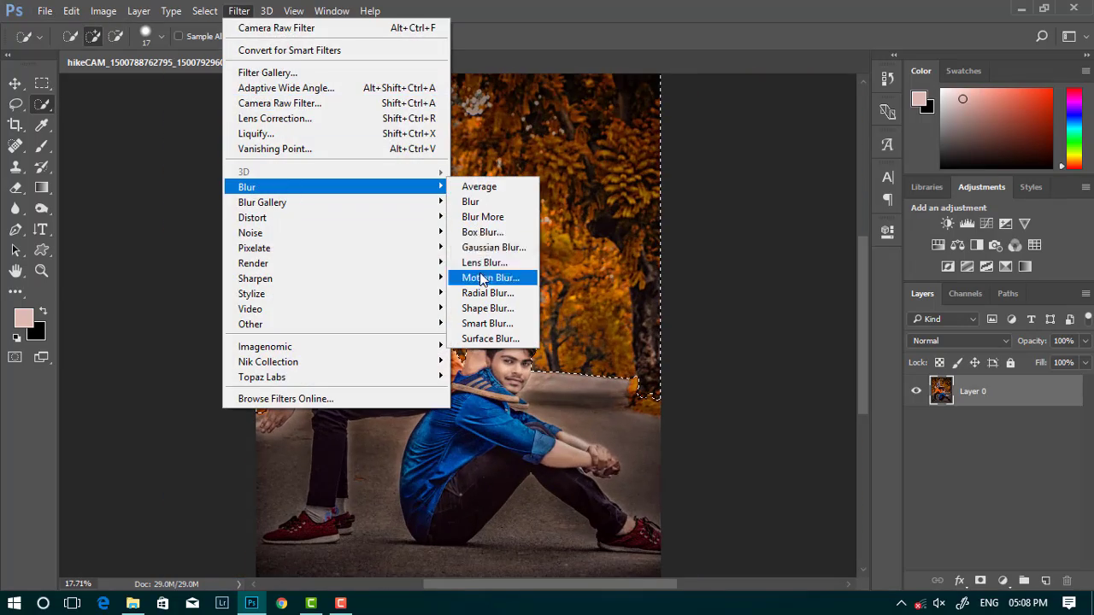
Apply Lens Blur with Radius 44, Brightness 53 and Threshold 158 to the selected background
click(483, 263)
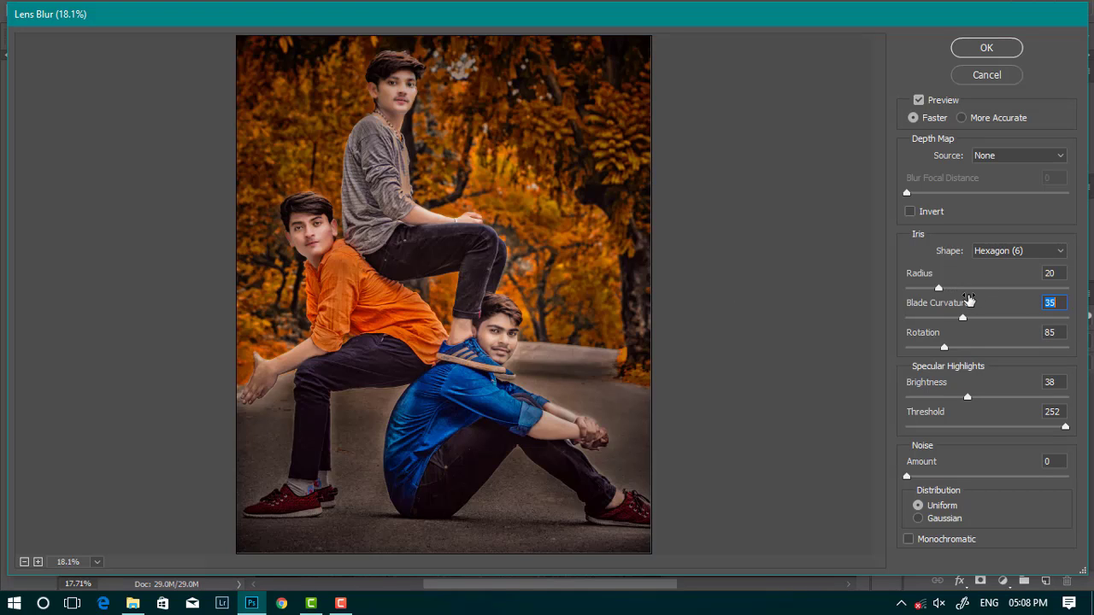
click(968, 288)
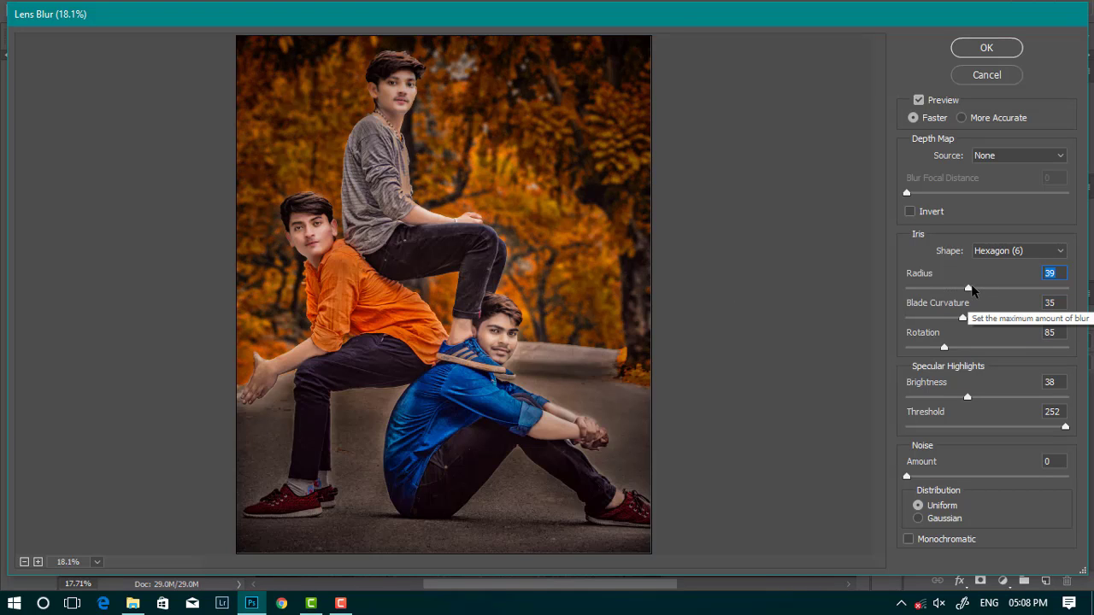
click(977, 288)
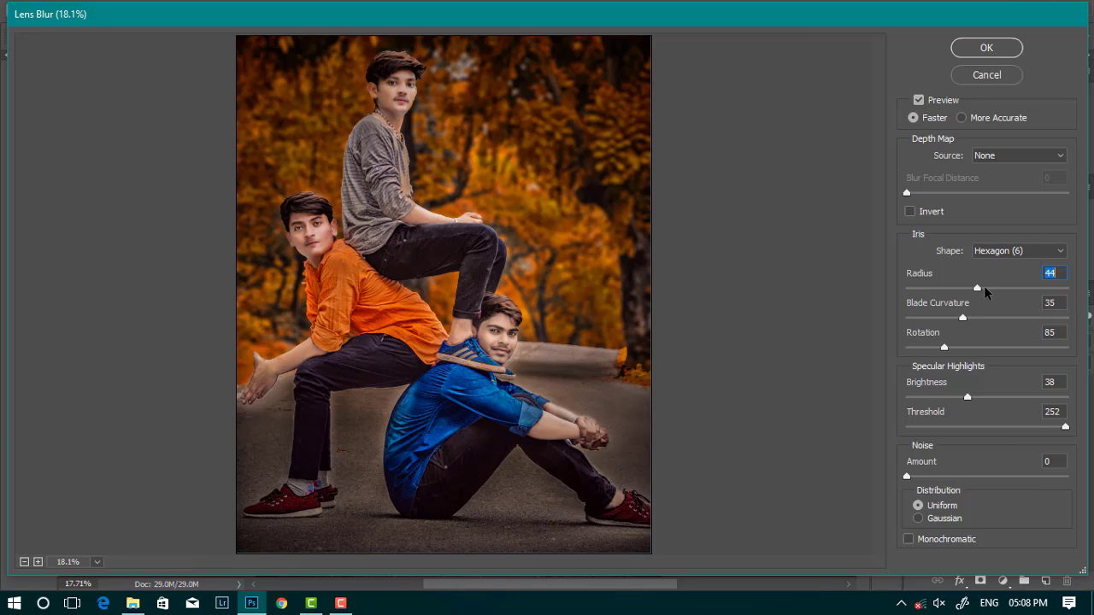
click(954, 398)
click(989, 398)
click(1020, 428)
click(1004, 427)
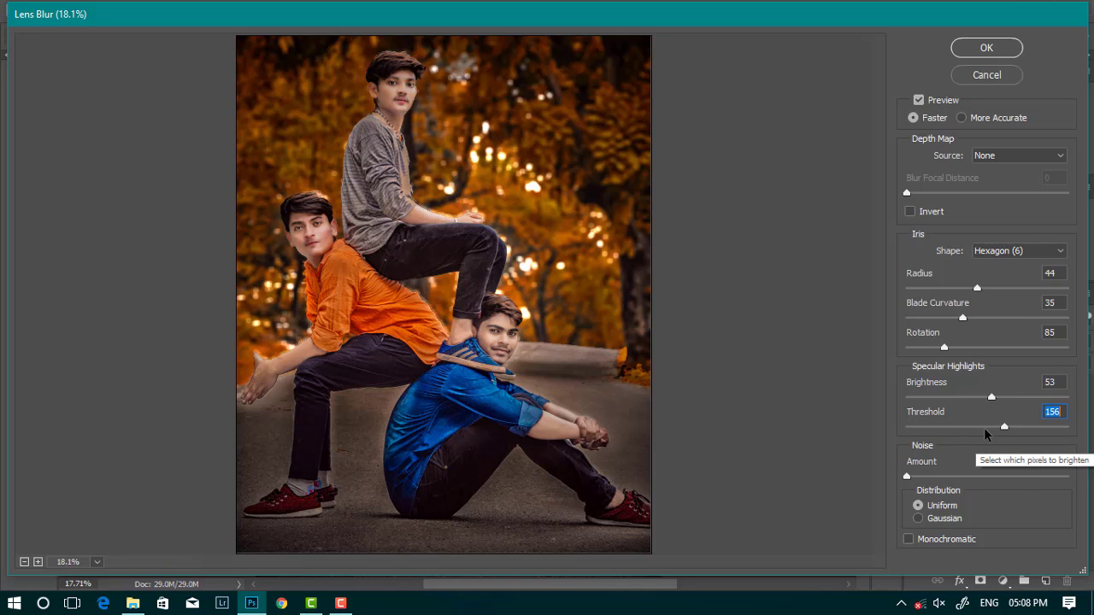
click(989, 427)
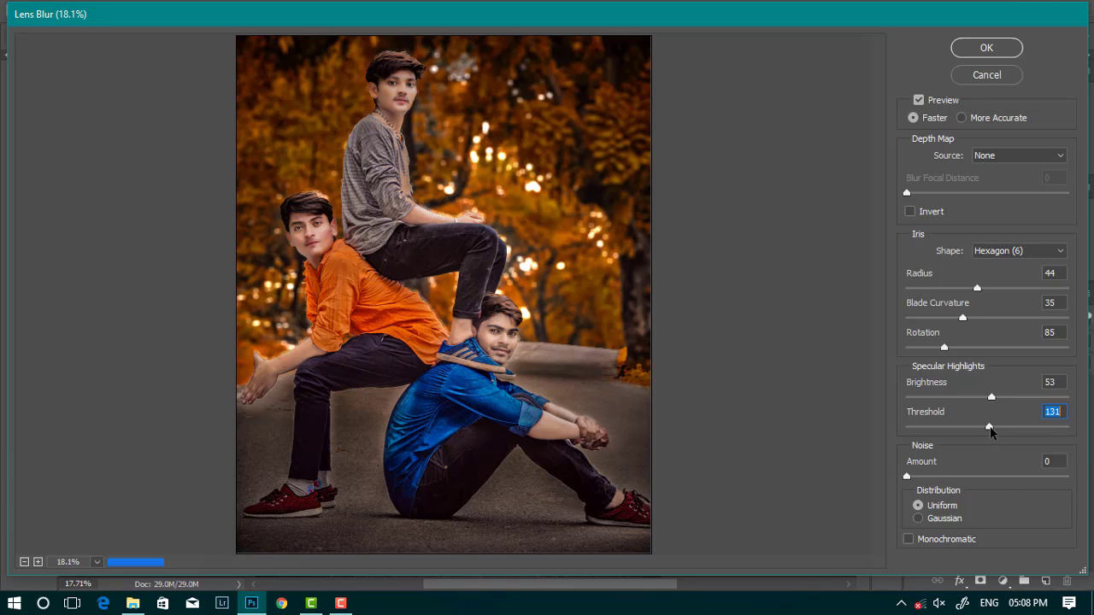
click(1004, 427)
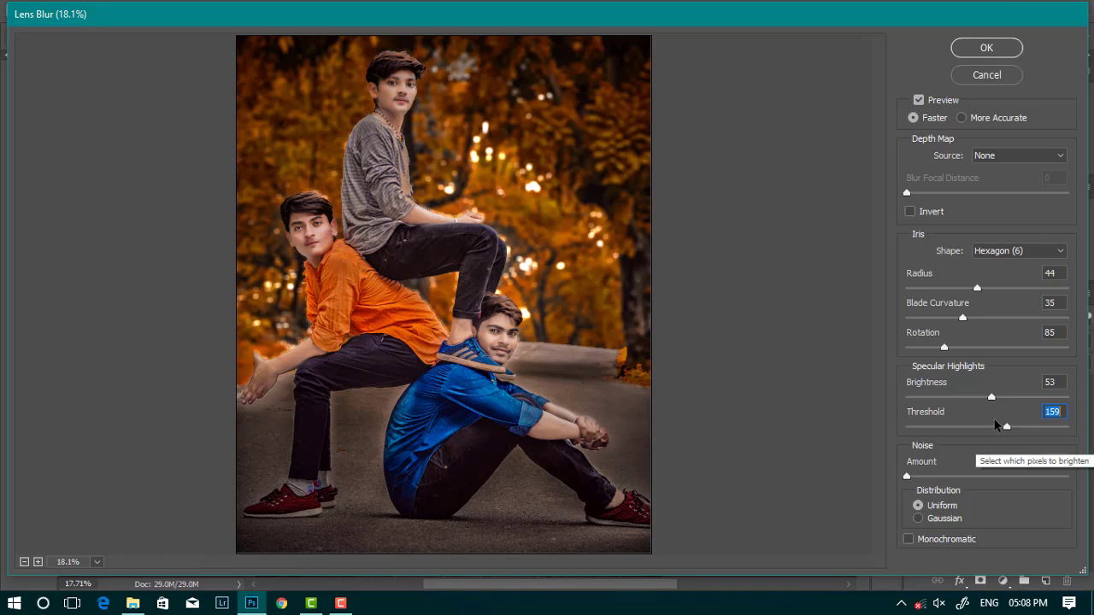
click(1006, 428)
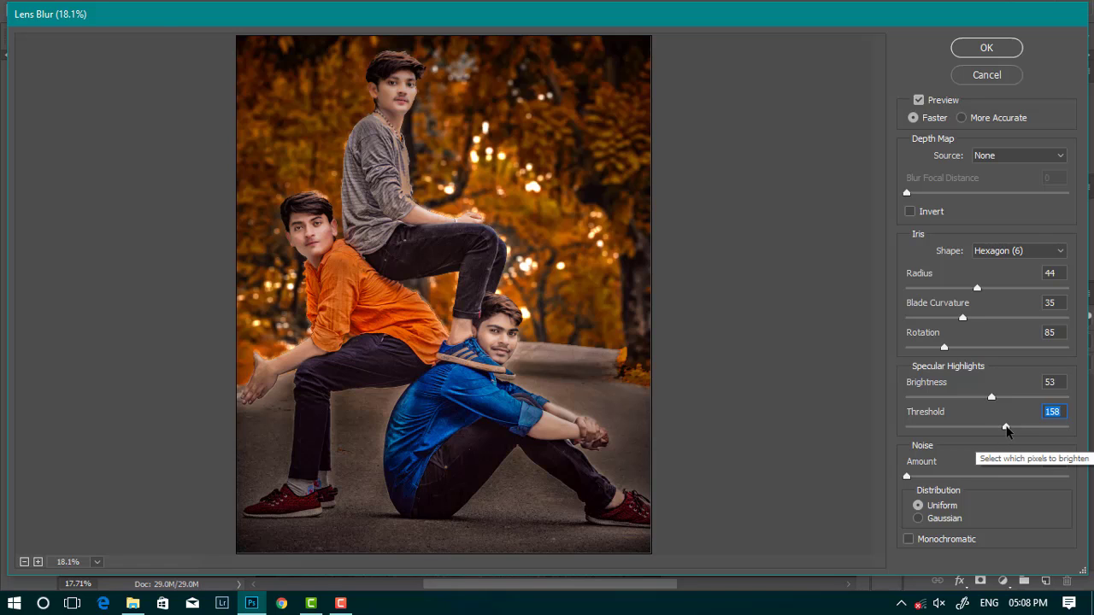
click(986, 48)
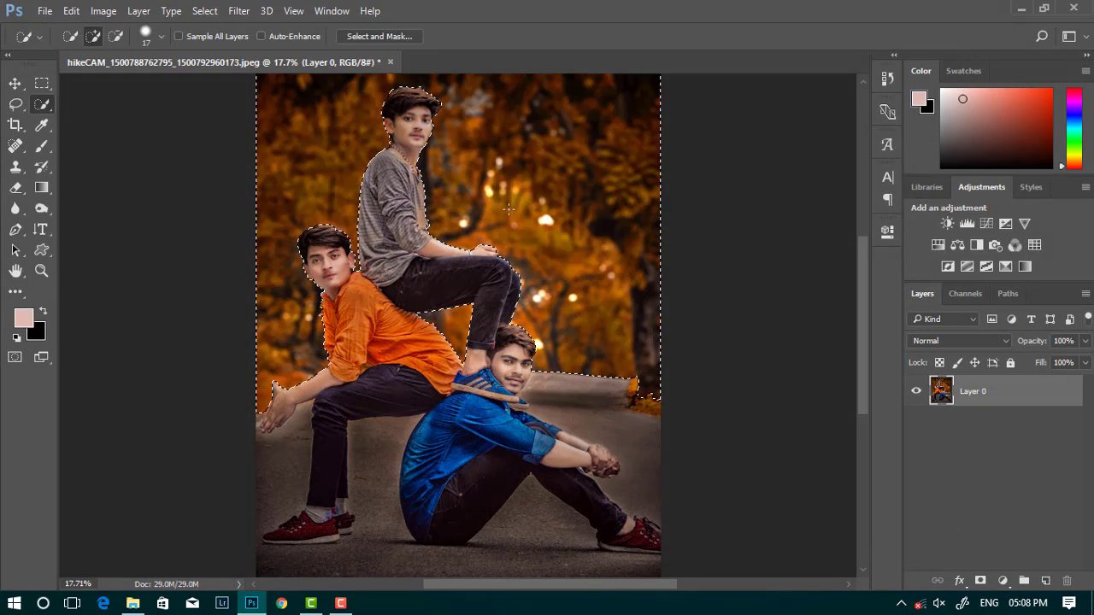
Select all and duplicate the image onto a new Layer 1 with Ctrl+J
scroll(509, 209, up, 2)
drag(41, 83, 72, 84)
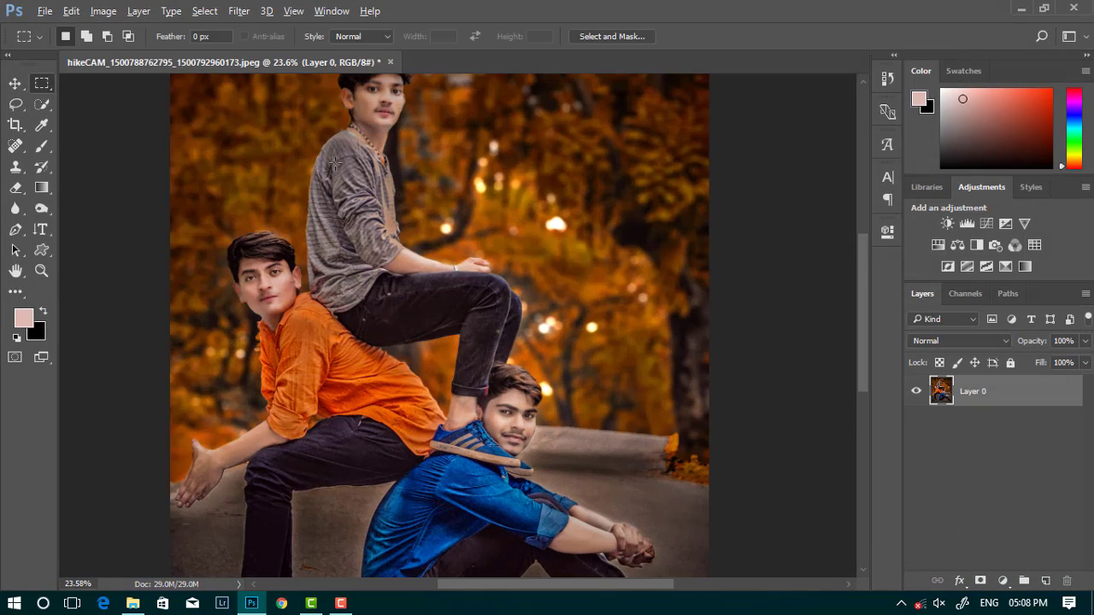
scroll(334, 163, down, 2)
scroll(460, 150, up, 1)
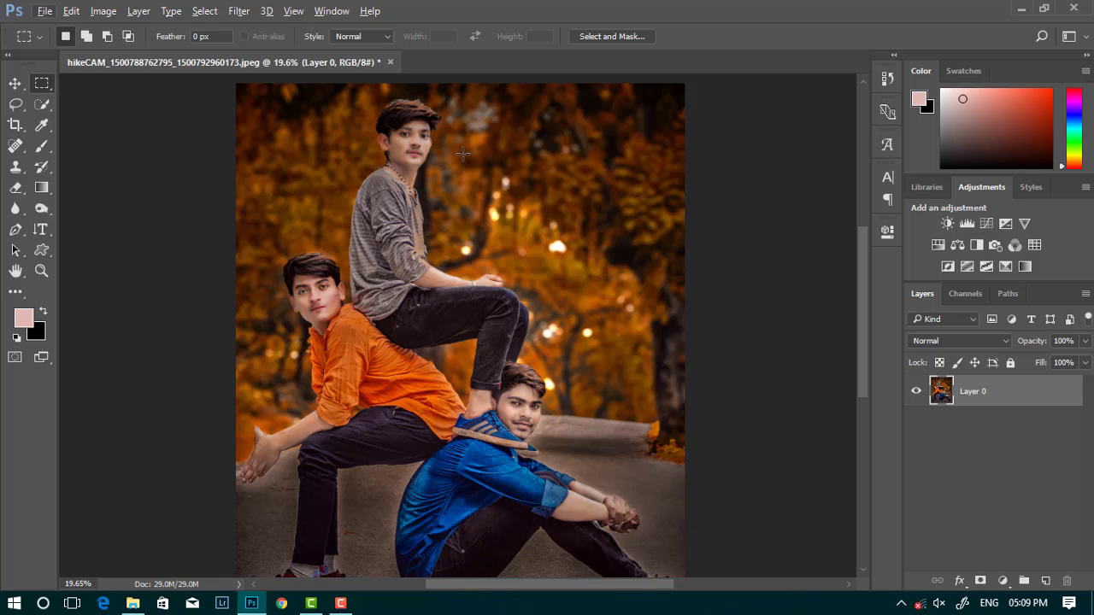
scroll(462, 154, down, 1)
scroll(558, 212, up, 1)
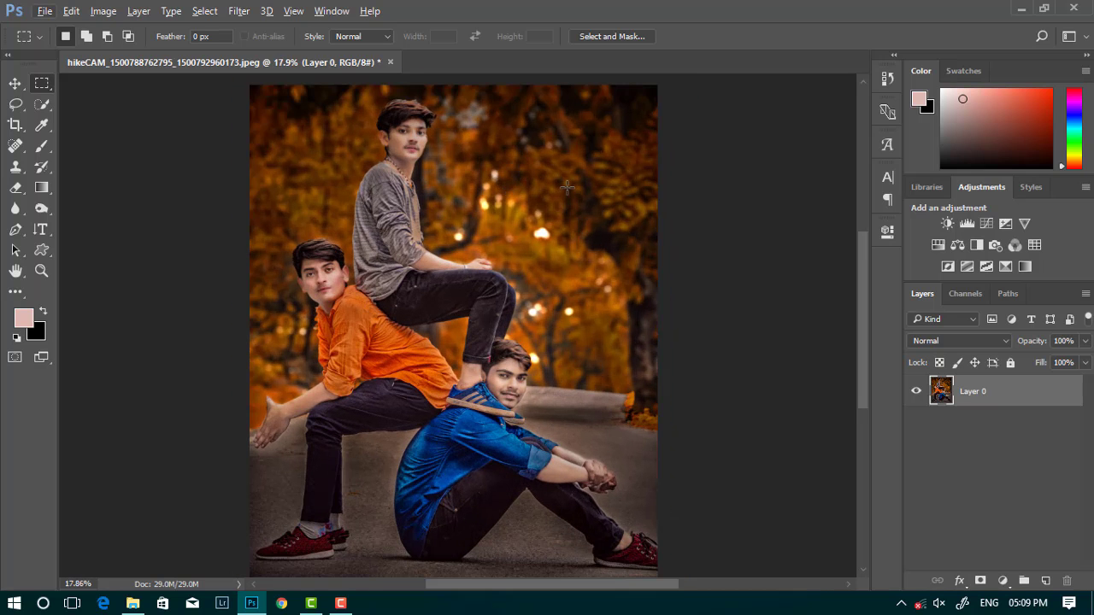
key(ctrl+a)
key(ctrl+j)
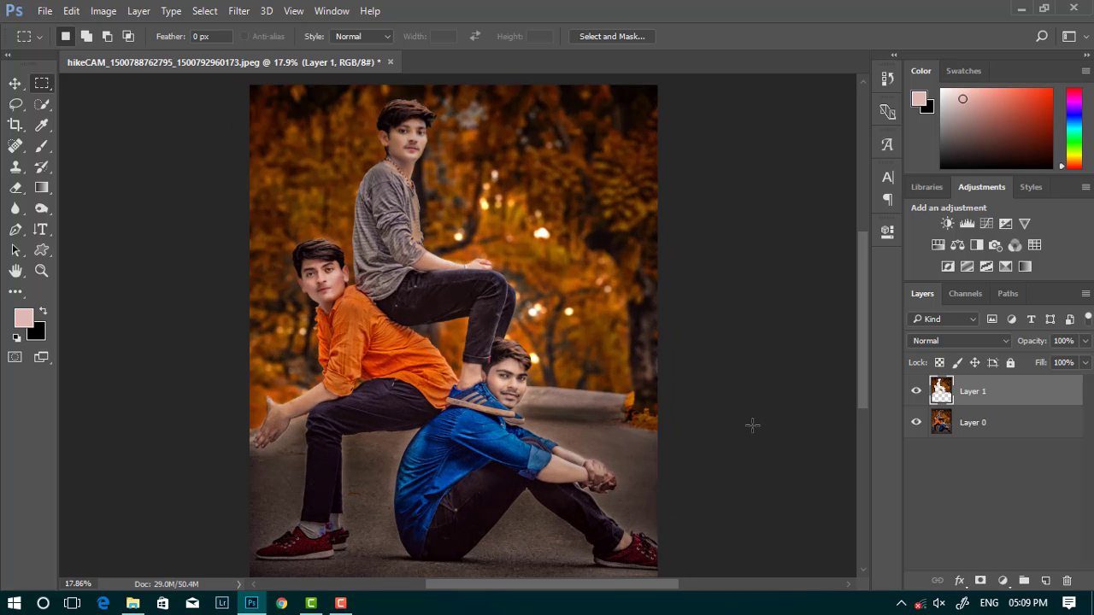
Apply Camera Raw to Layer 0 with Shadows +94 and Clarity +38
click(955, 426)
click(238, 10)
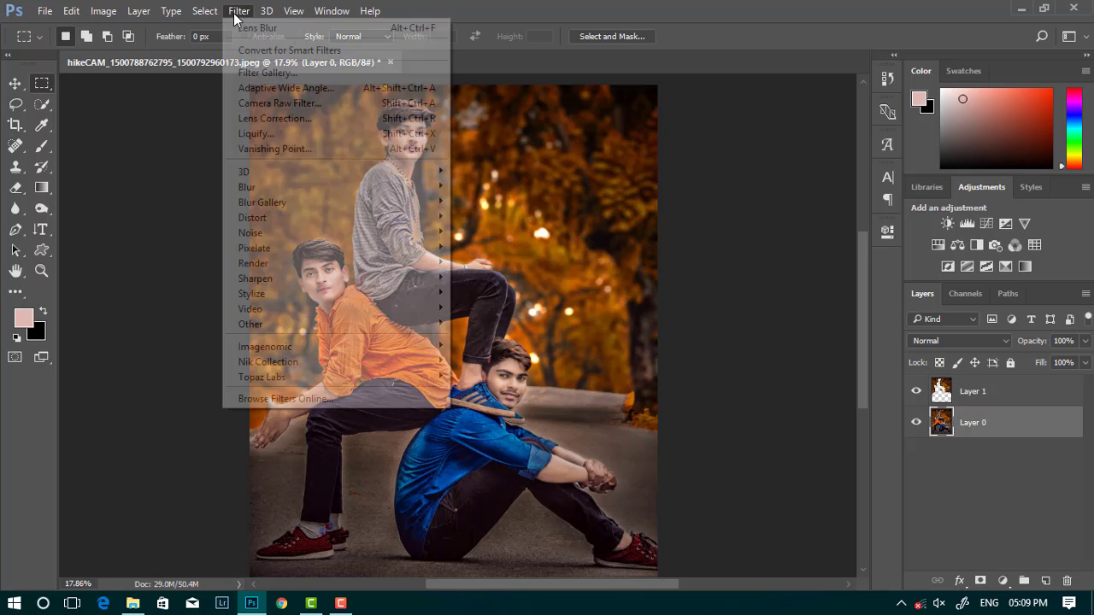
click(259, 104)
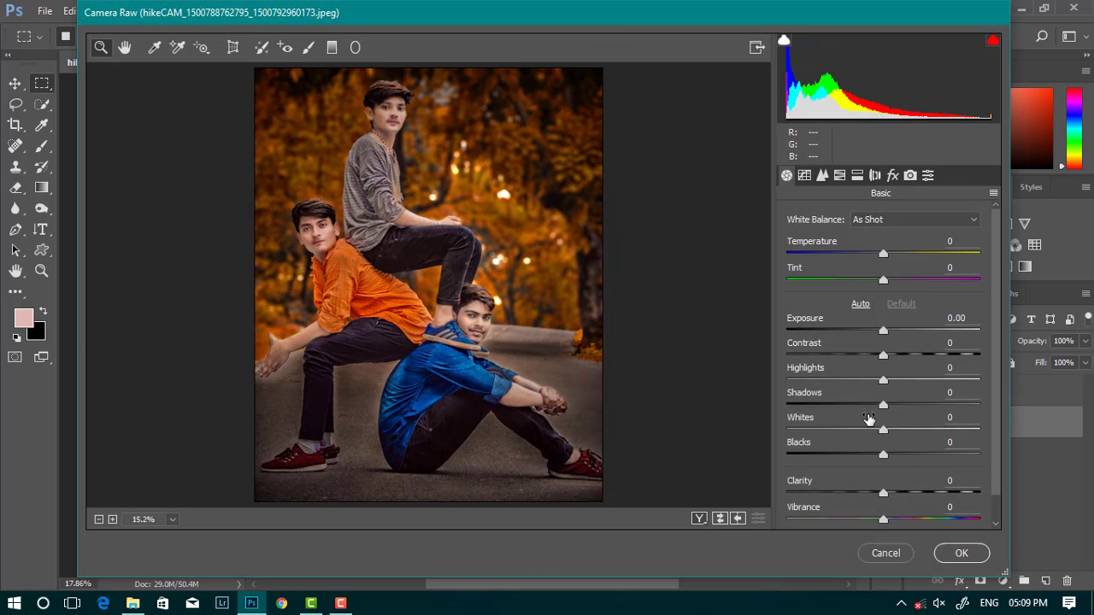
drag(900, 403, 981, 406)
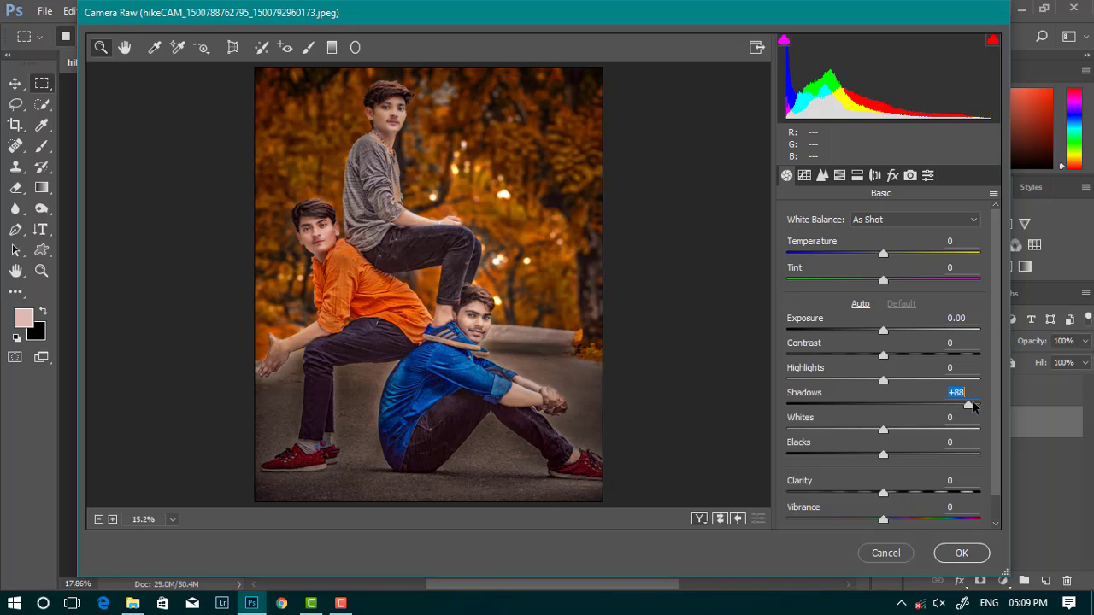
drag(884, 493, 924, 493)
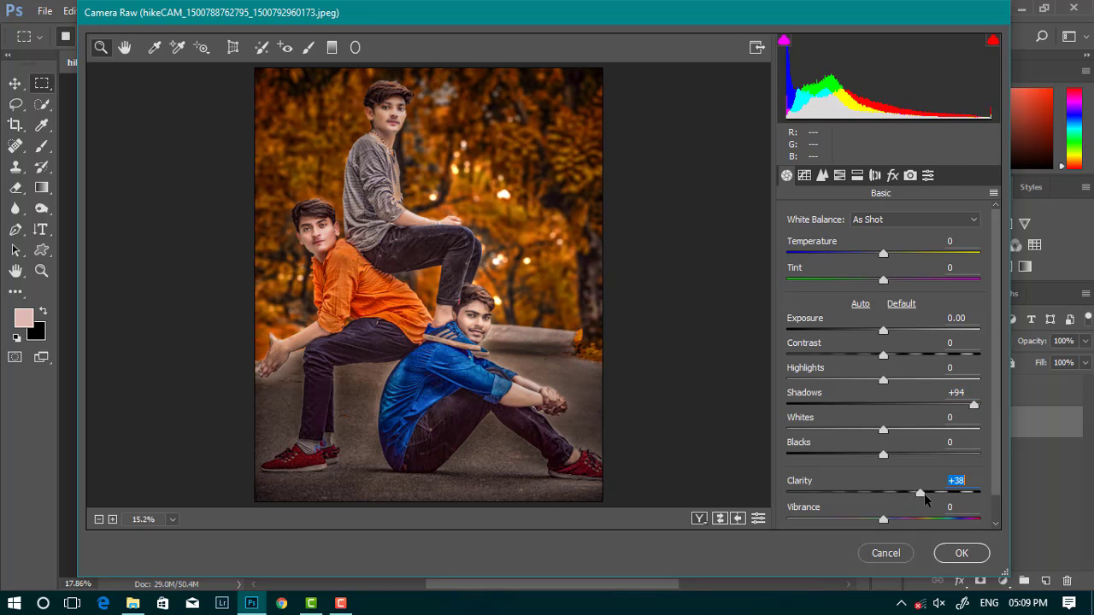
click(961, 553)
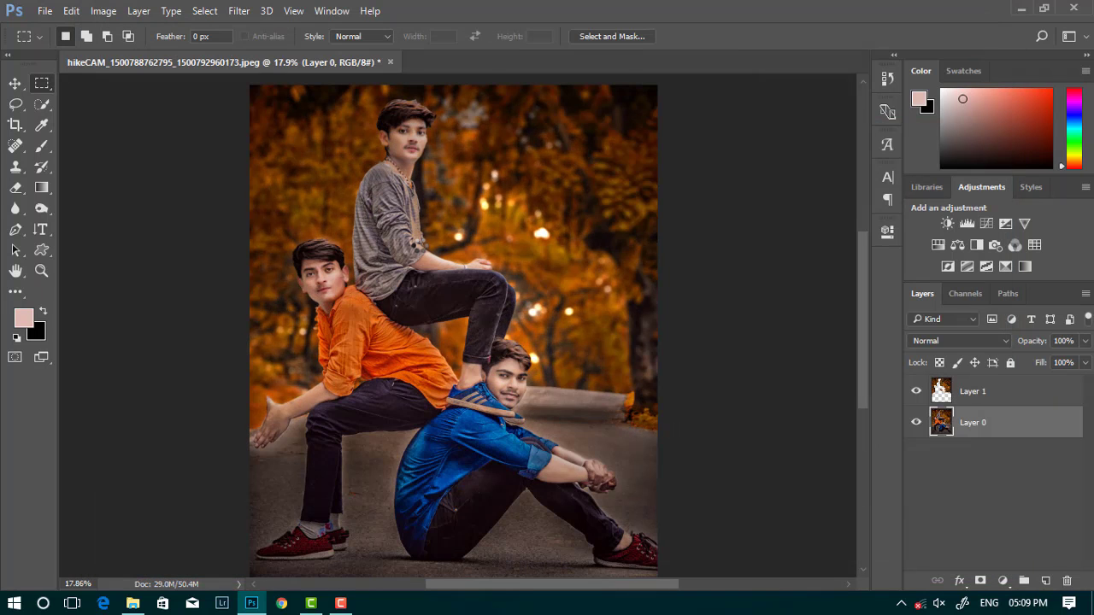
Select Layer 1 and zoom around the image to compare the result
click(961, 398)
scroll(586, 231, down, 2)
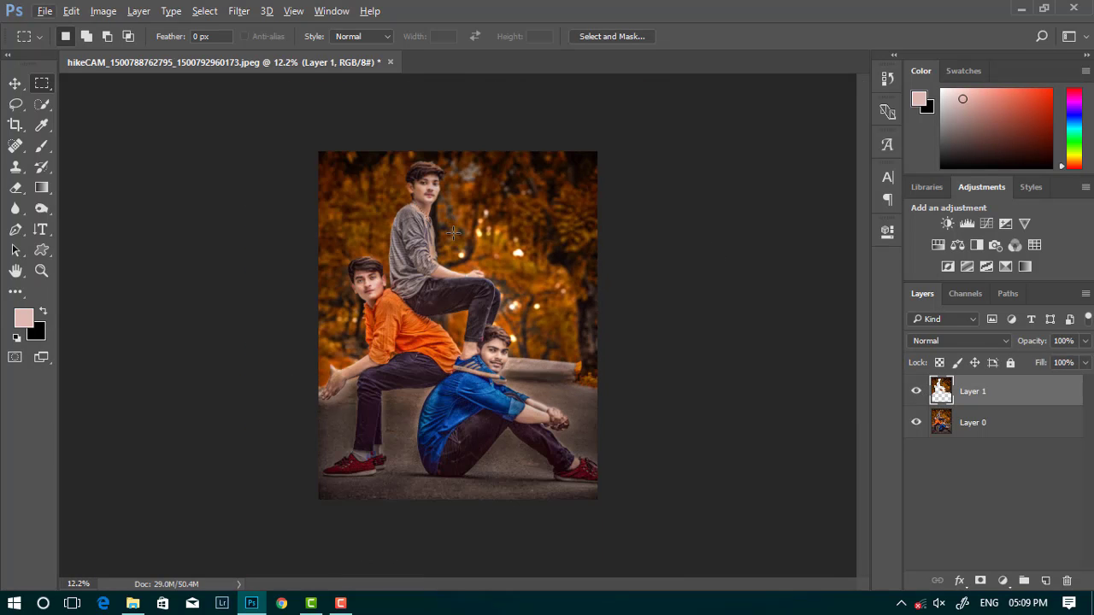
scroll(547, 239, up, 2)
scroll(512, 241, up, 1)
scroll(496, 243, down, 1)
scroll(496, 242, up, 1)
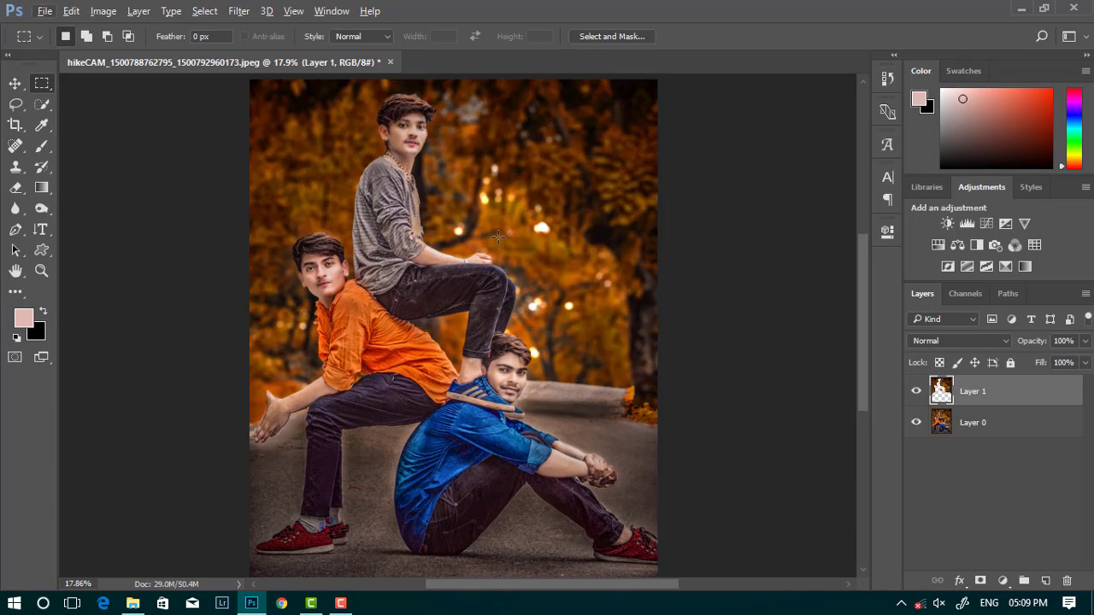
scroll(514, 380, up, 1)
scroll(505, 351, down, 1)
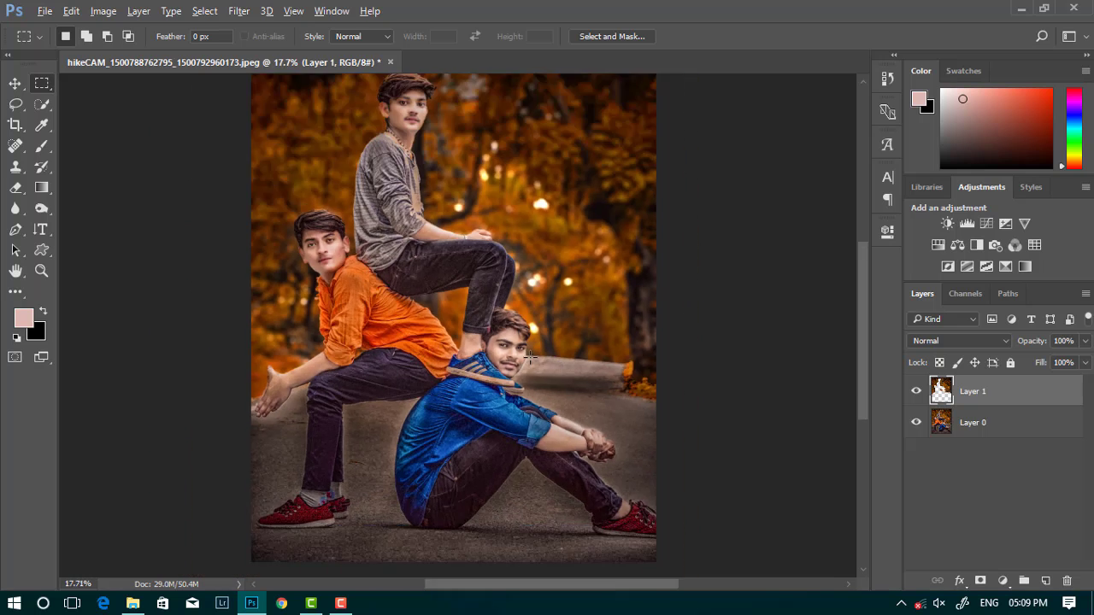
scroll(487, 299, down, 1)
scroll(474, 267, up, 1)
scroll(474, 266, down, 1)
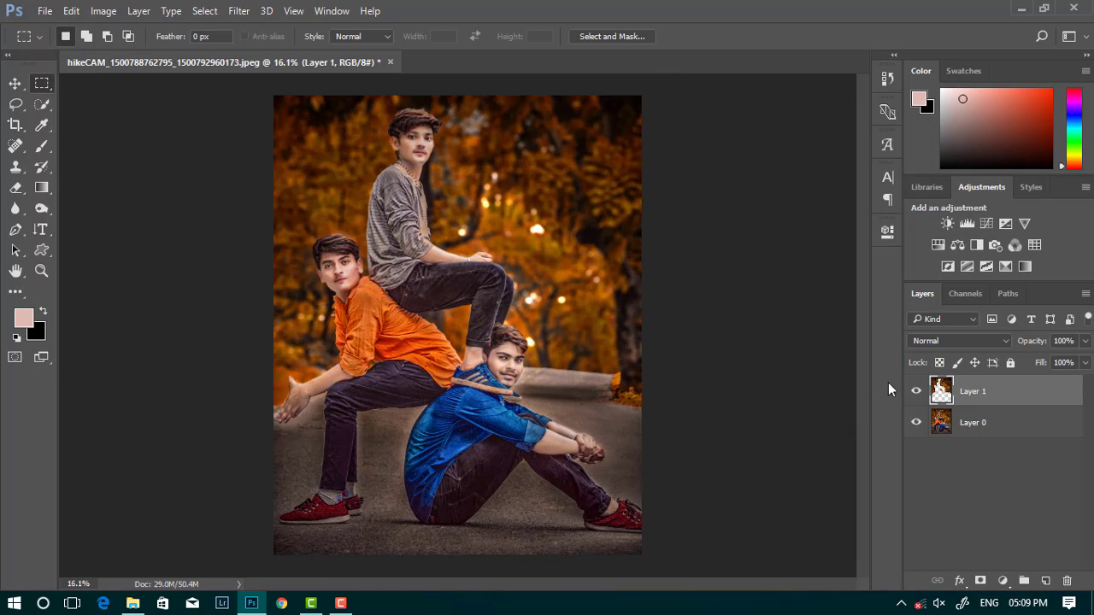
Apply Camera Raw Blacks +28 to the background on Layer 1
right_click(990, 425)
key(Escape)
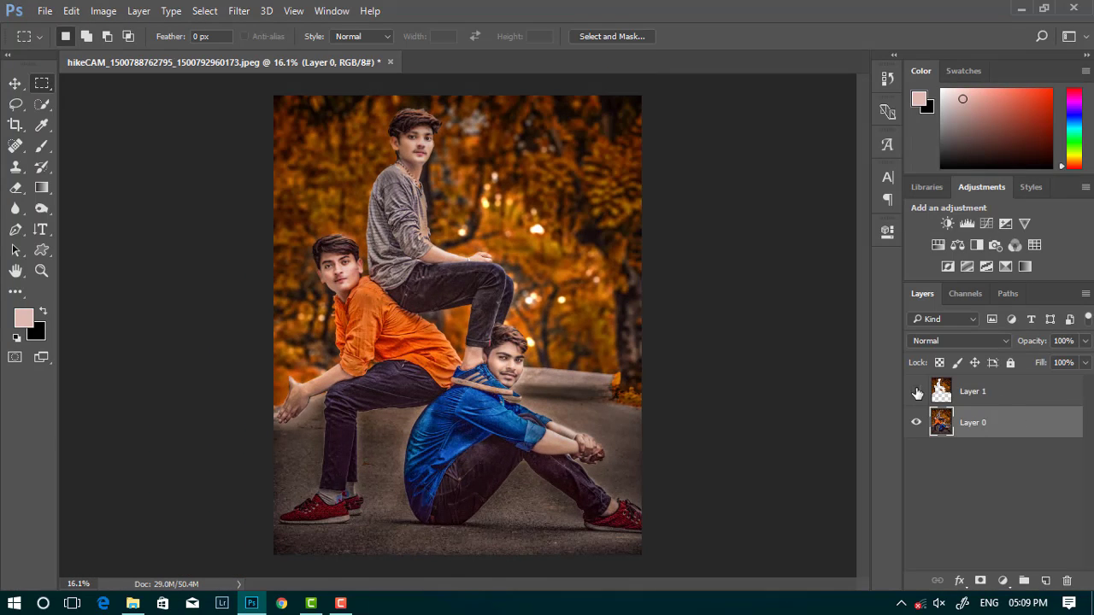
click(949, 392)
click(238, 10)
click(273, 128)
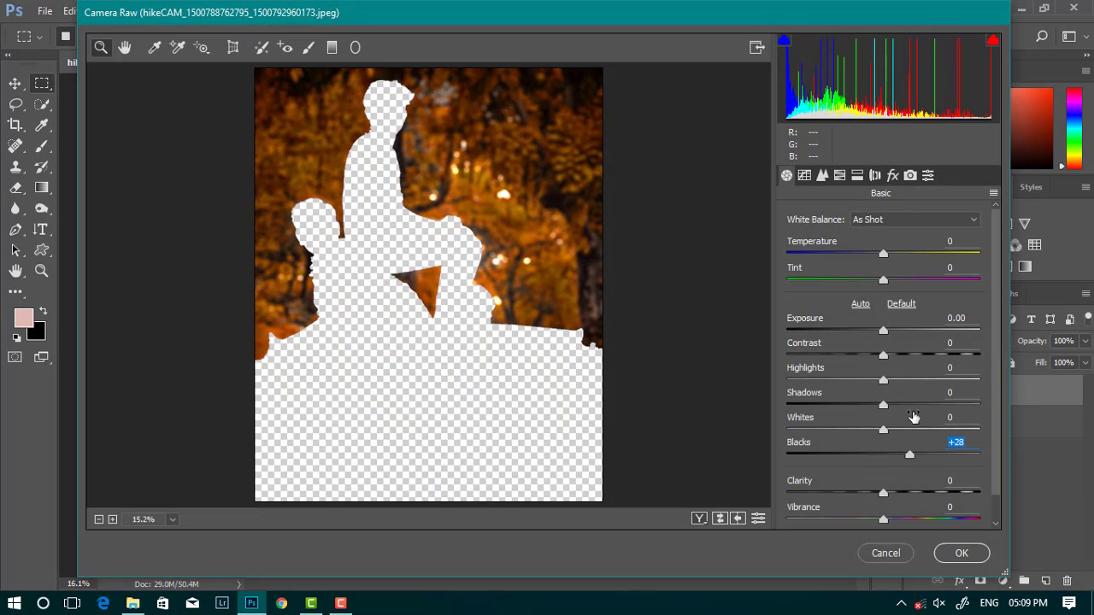
key(Return)
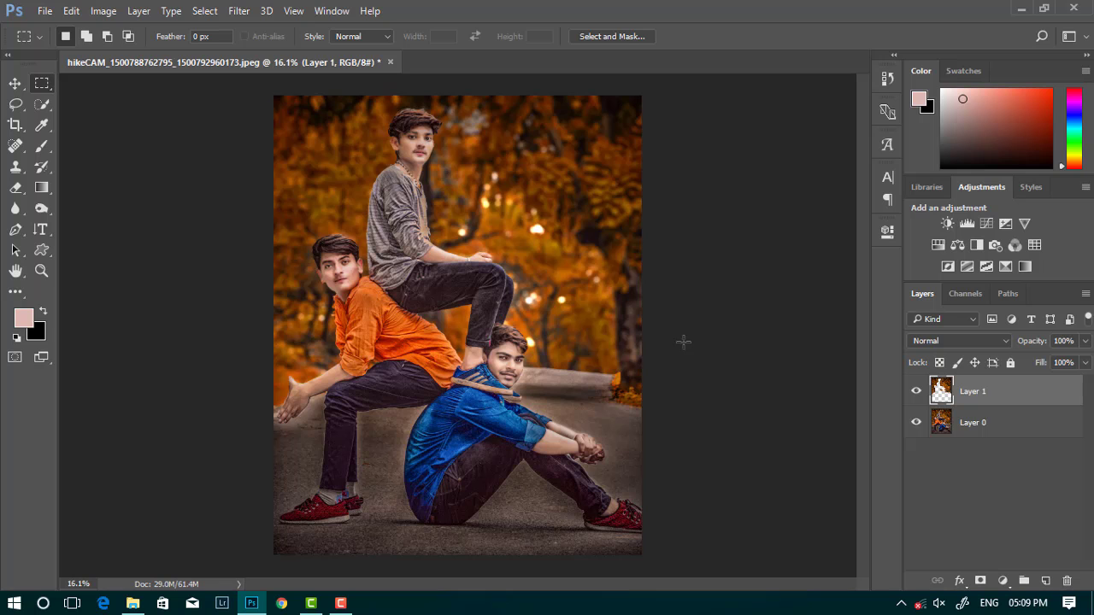
Merge the visible layers into a single Layer 0
right_click(975, 425)
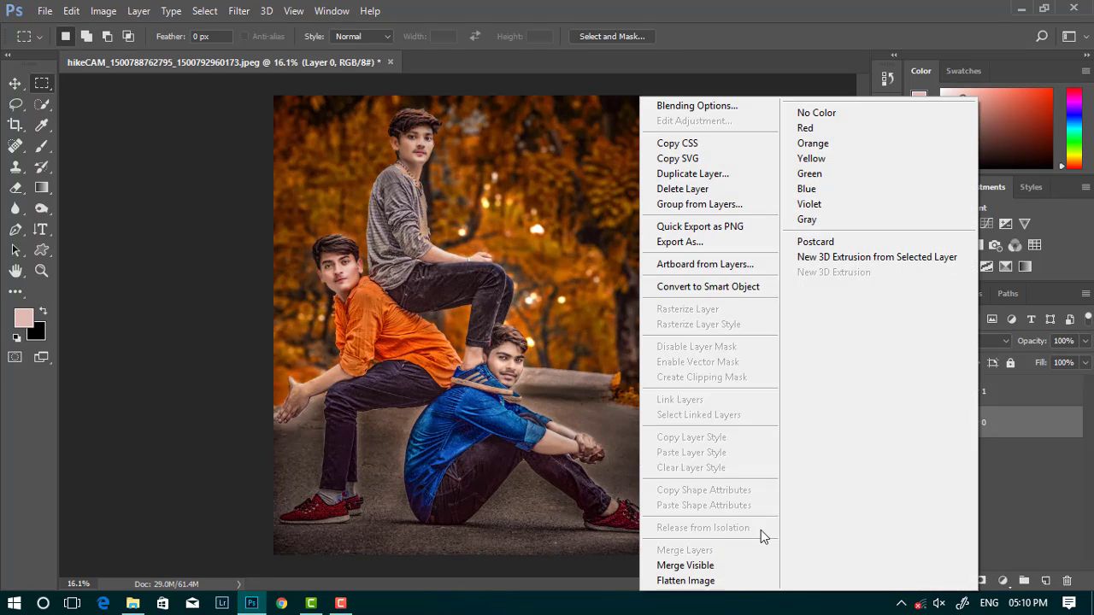
click(752, 565)
scroll(468, 207, up, 2)
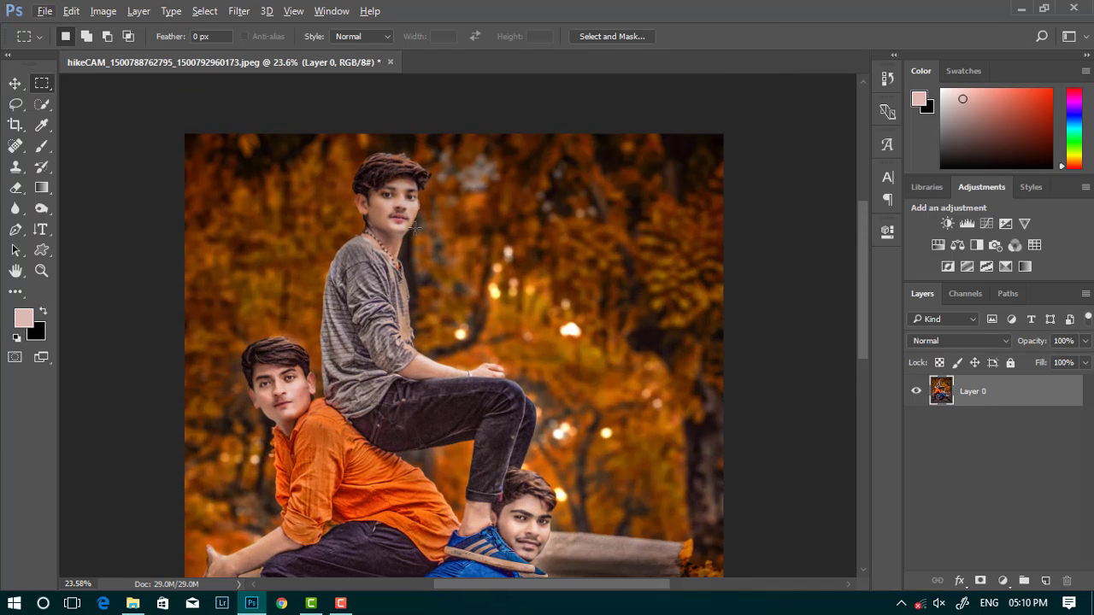
scroll(414, 226, down, 2)
Run the noise-reduction filter on the merged photo and let it finish processing
click(239, 10)
click(468, 247)
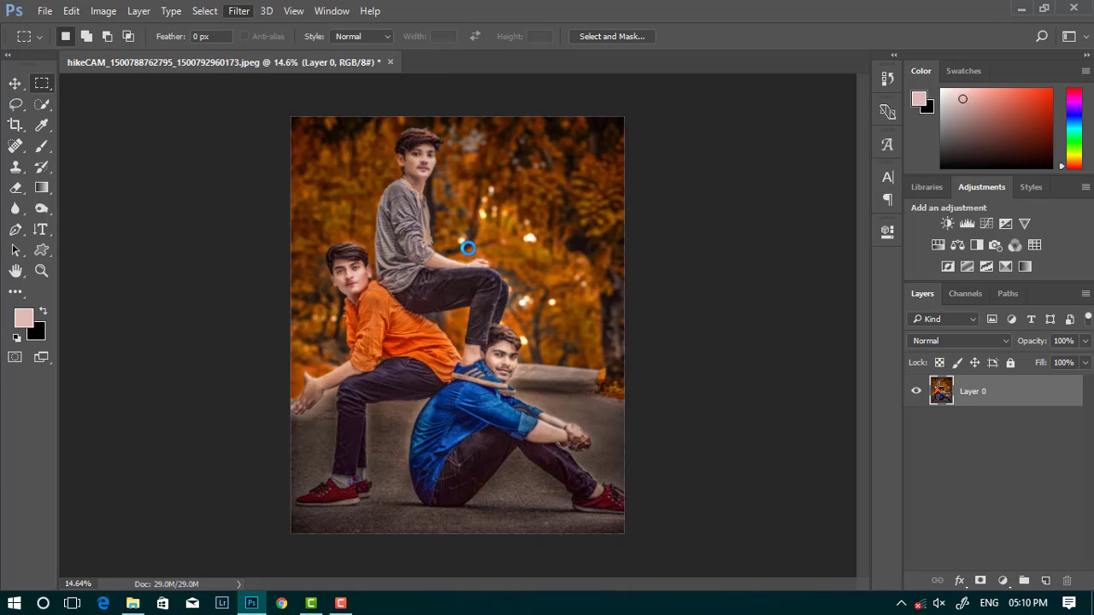
click(769, 462)
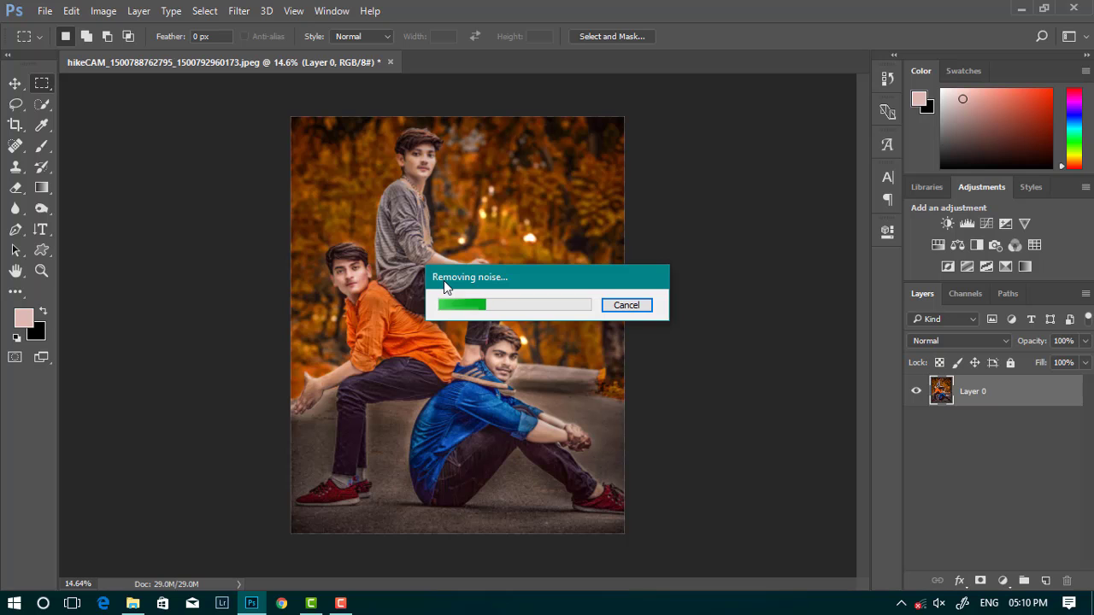
scroll(443, 282, up, 3)
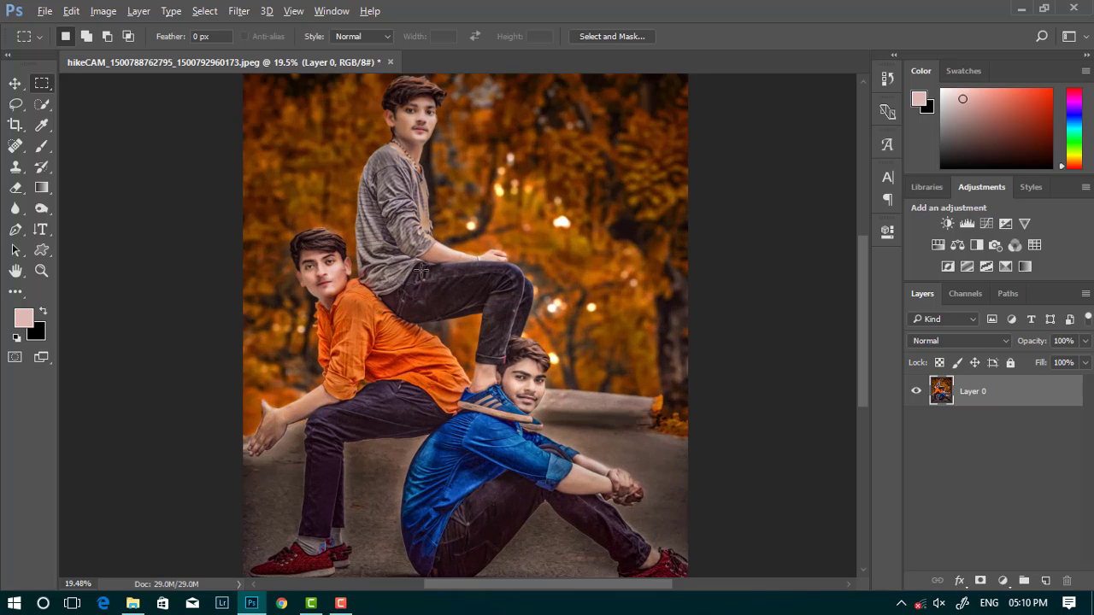
scroll(410, 295, up, 2)
scroll(456, 245, up, 3)
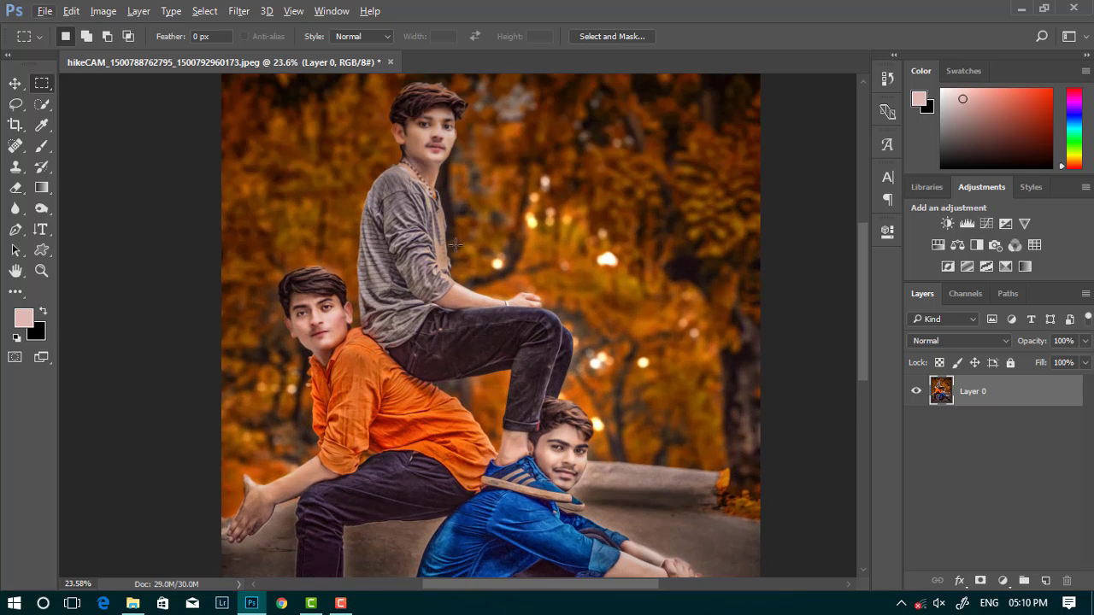
scroll(301, 306, up, 1)
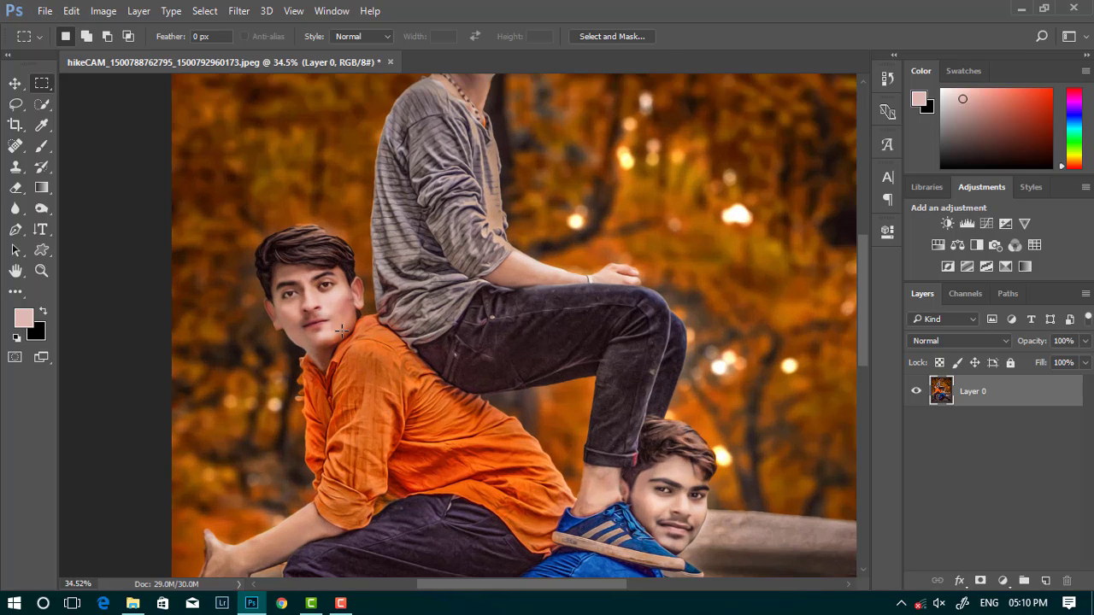
scroll(301, 305, down, 2)
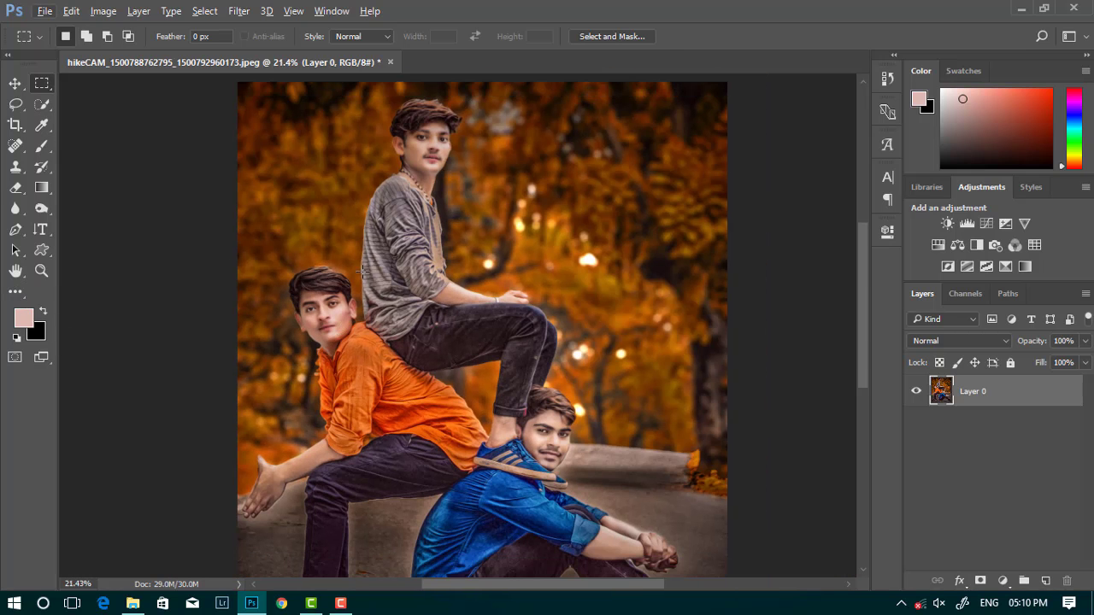
Open Camera Raw, add clarity, return Blacks to 0 and darken Shadows to -26
click(239, 10)
click(269, 100)
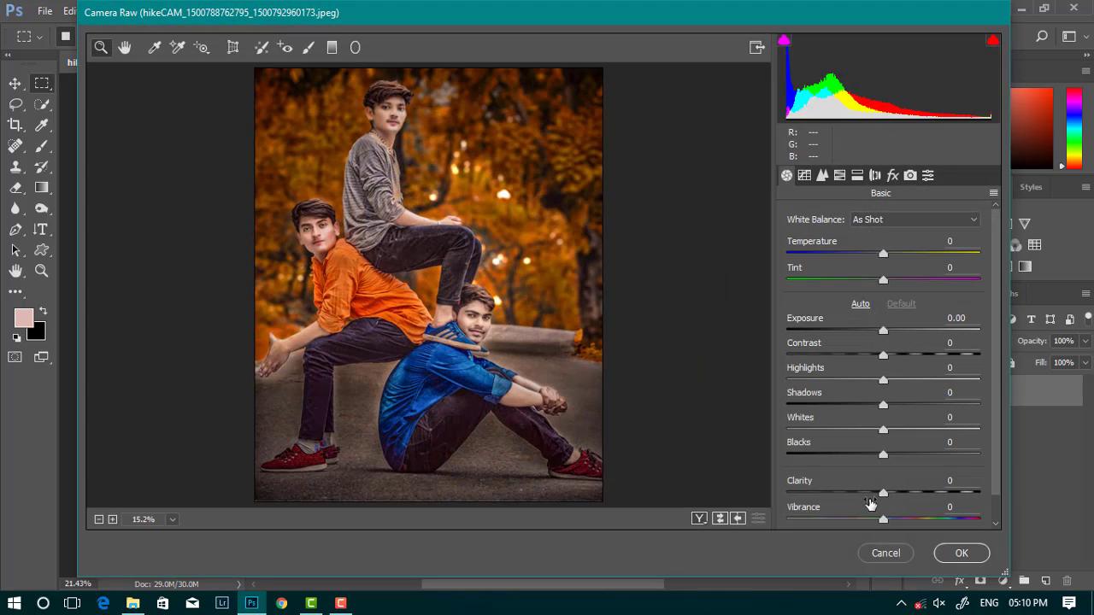
mouse_move(870, 504)
mouse_down()
mouse_move(926, 505)
mouse_move(902, 500)
mouse_move(934, 527)
mouse_up()
scroll(409, 268, up, 1)
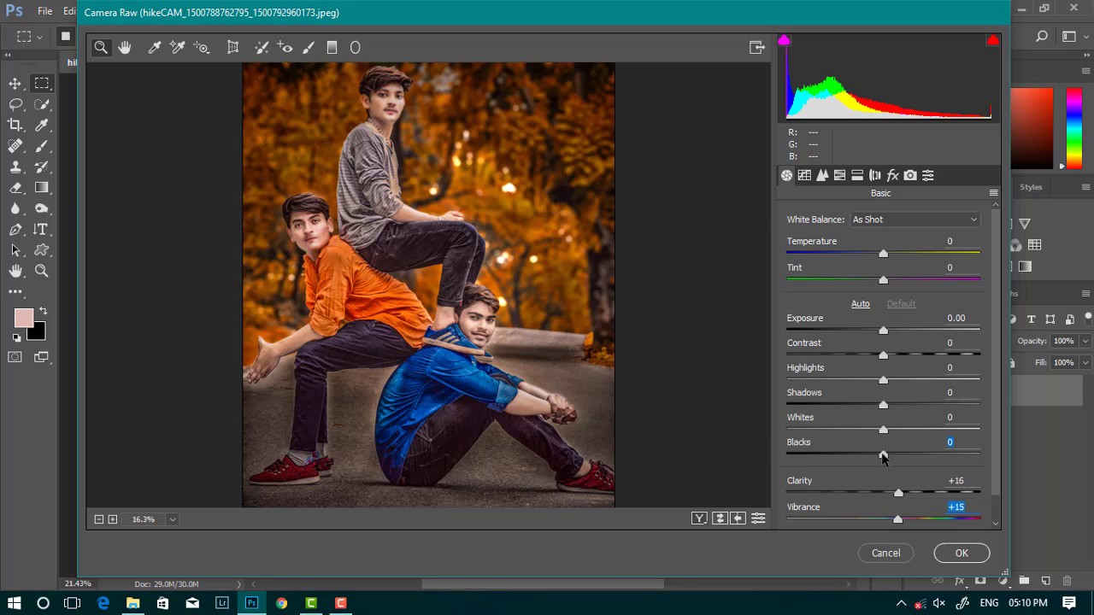
drag(883, 457, 880, 462)
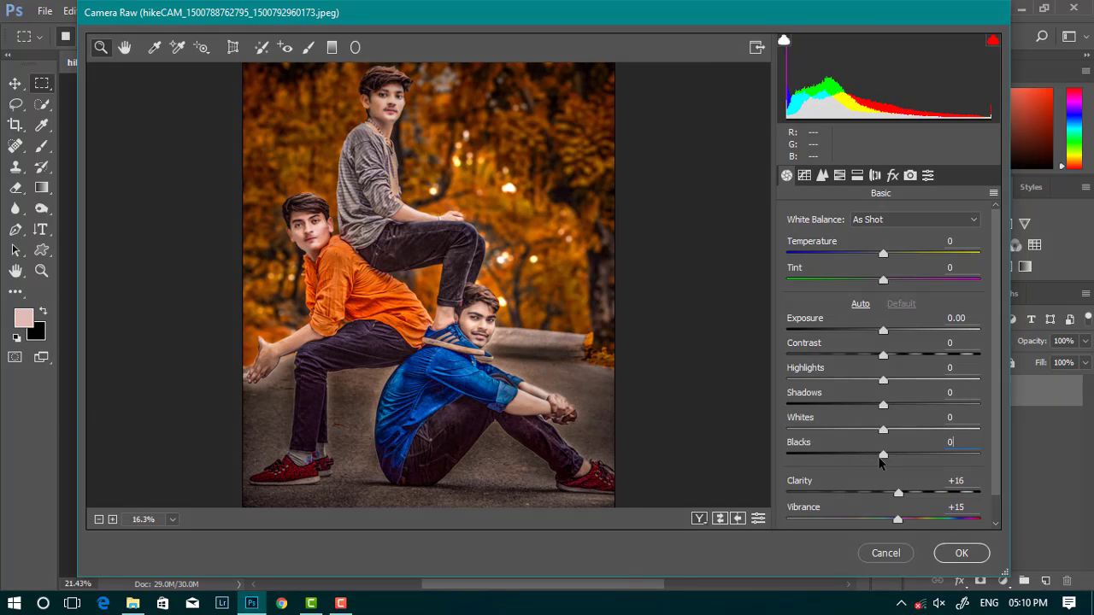
mouse_move(883, 405)
mouse_down()
mouse_move(856, 407)
mouse_move(908, 442)
mouse_up()
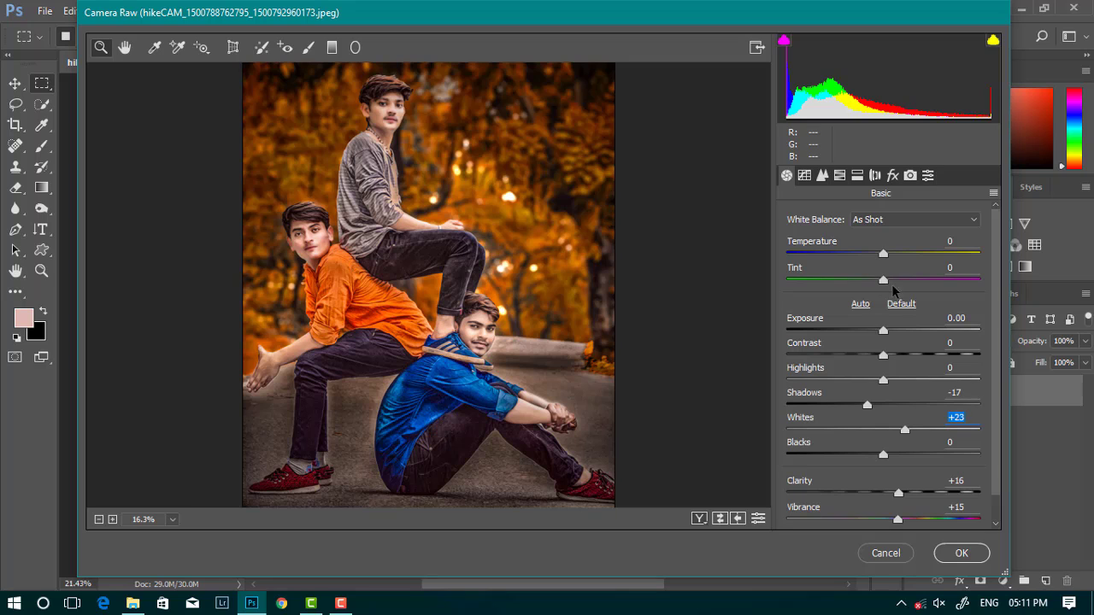
In HSL, boost Oranges saturation and raise Oranges luminance to +13
click(892, 175)
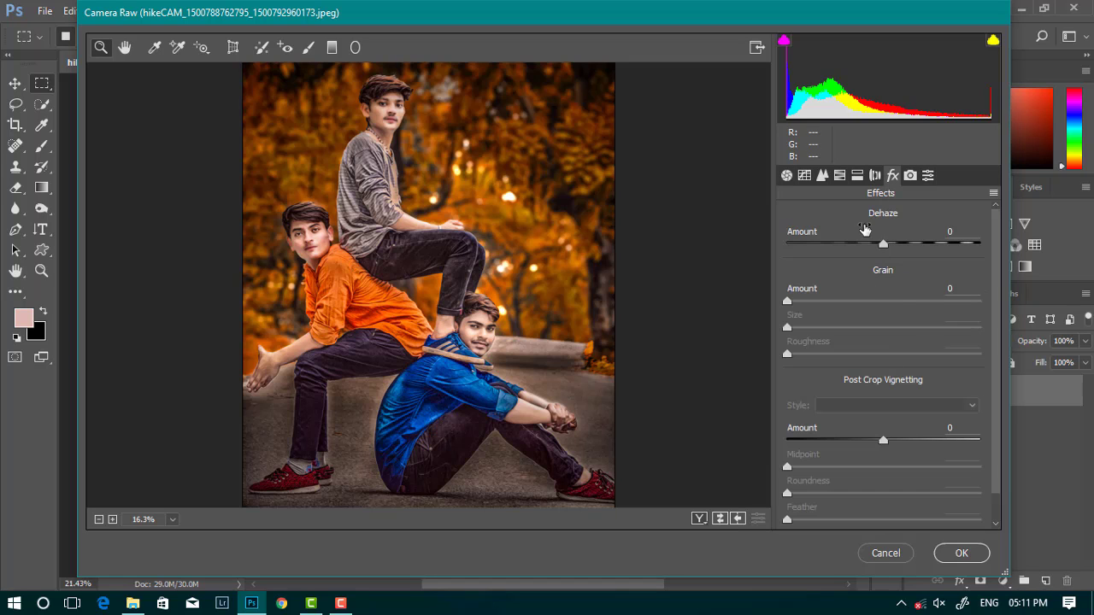
click(839, 175)
click(954, 421)
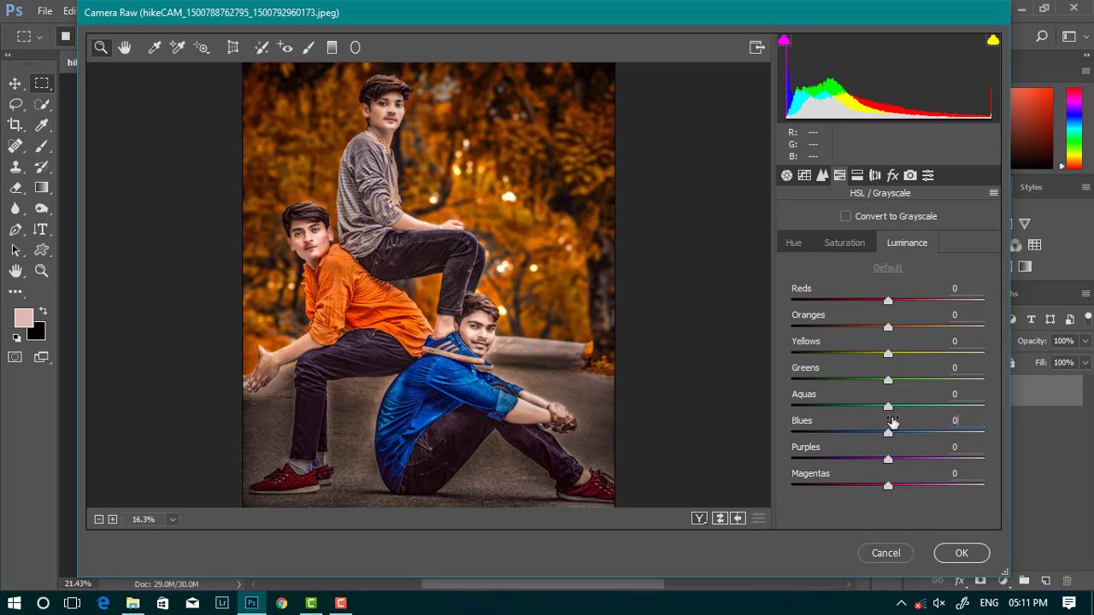
click(844, 242)
mouse_move(888, 328)
mouse_down()
mouse_move(928, 329)
mouse_move(847, 328)
mouse_move(918, 328)
mouse_move(904, 333)
mouse_up()
click(906, 242)
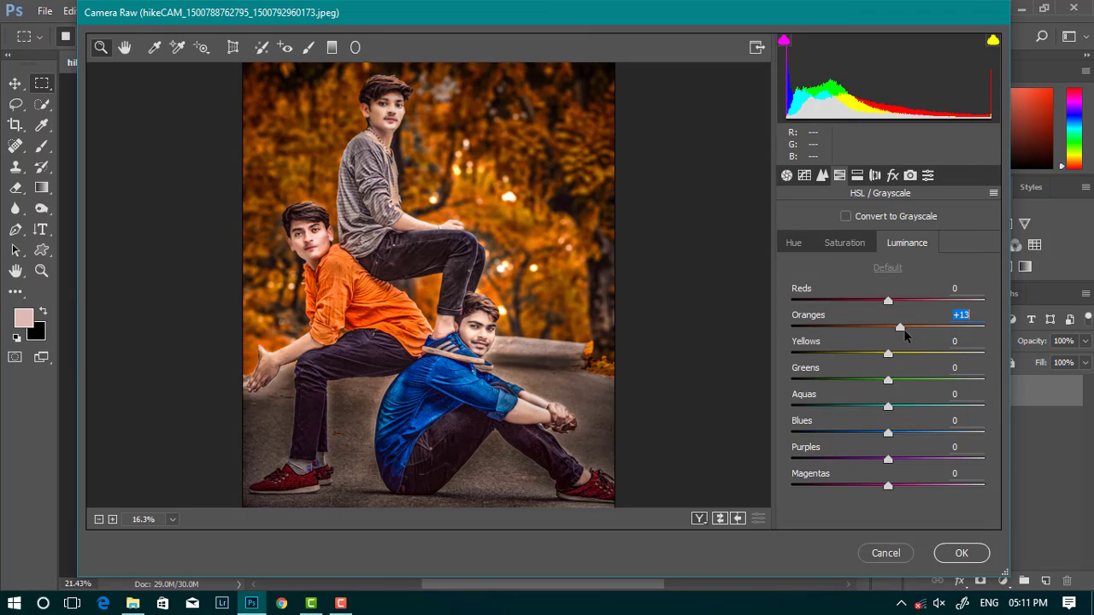
click(845, 243)
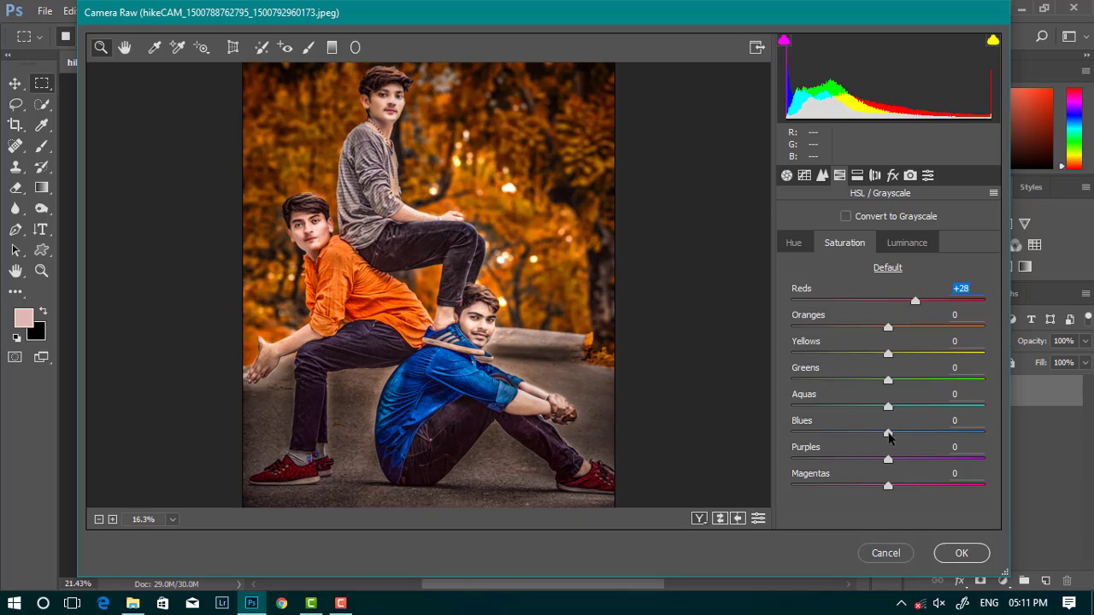
click(907, 243)
click(793, 243)
Shift the Blues hue toward teal, raise Blues saturation and Blues luminance to +21
drag(888, 432, 826, 435)
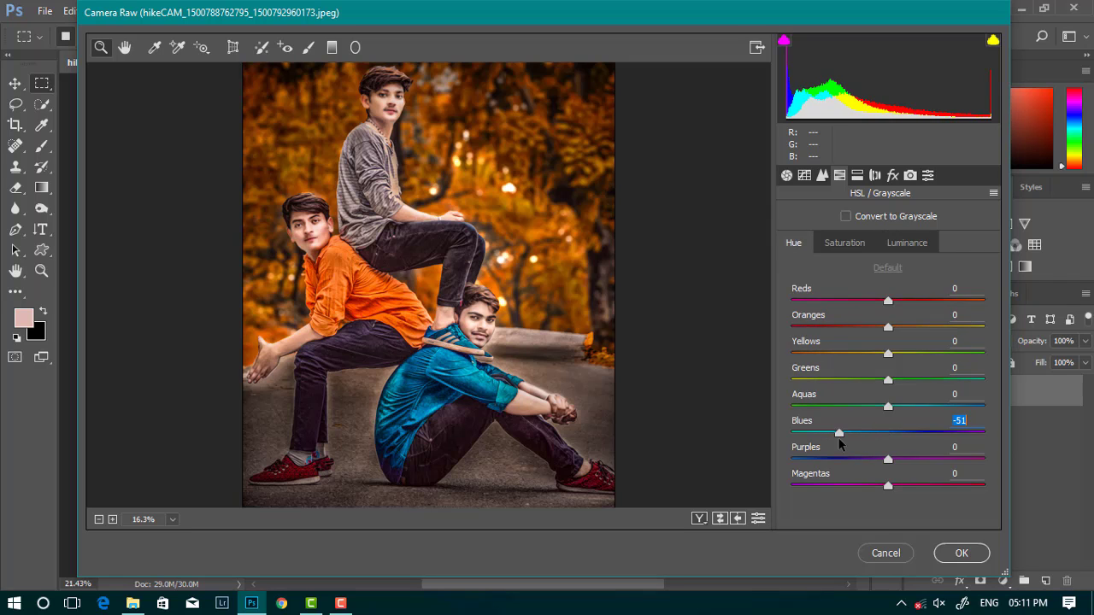
click(856, 244)
drag(888, 433, 971, 443)
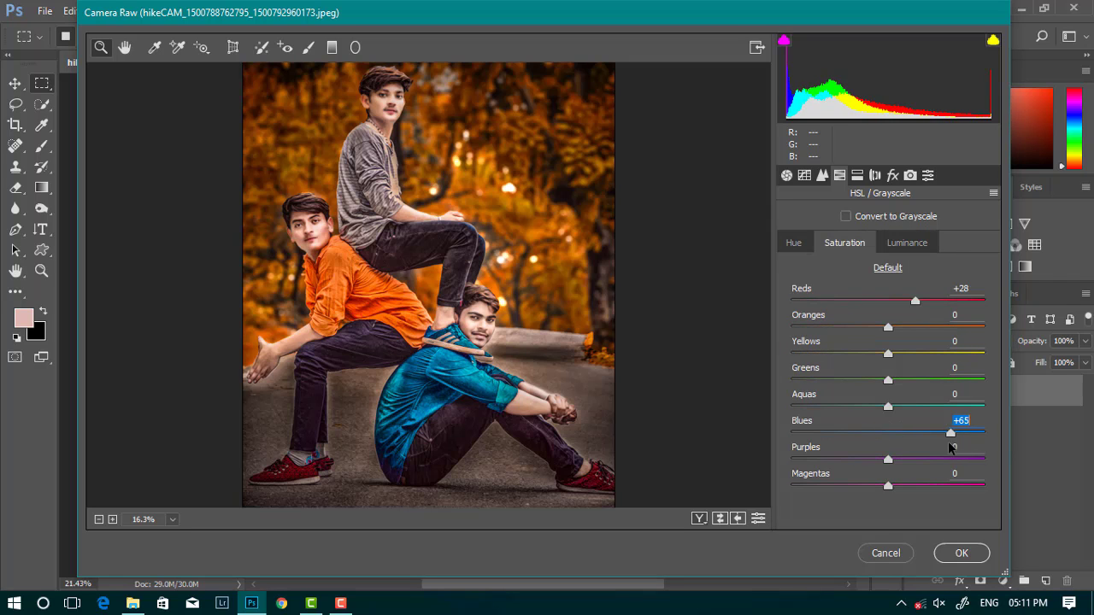
click(907, 242)
drag(888, 433, 907, 433)
Review the saturation settings and brighten the Reds luminance to +6
alt+click(455, 282)
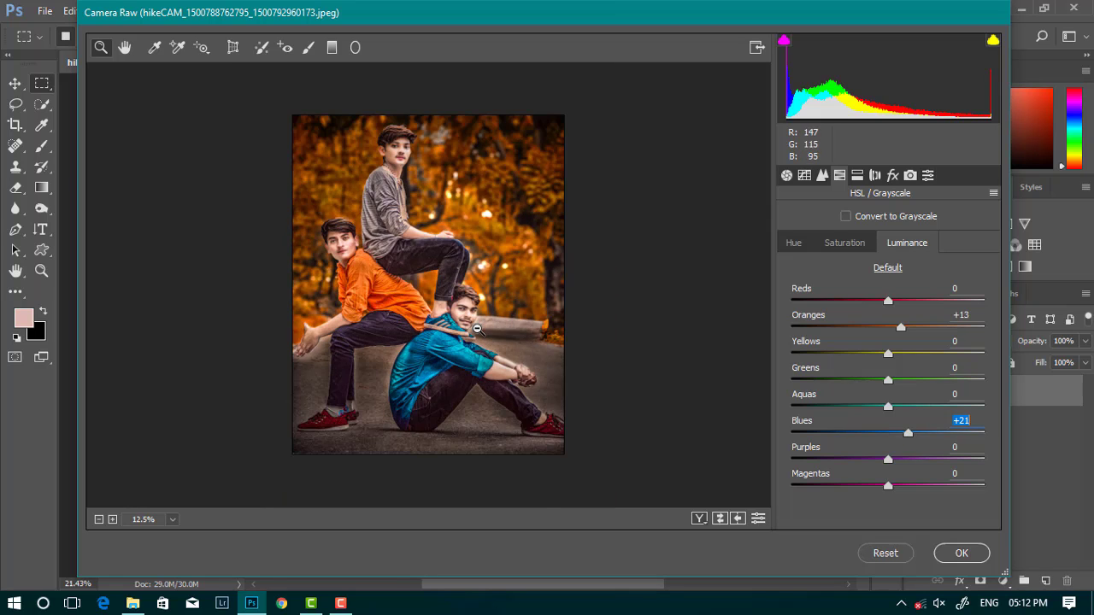
click(477, 329)
alt+click(494, 326)
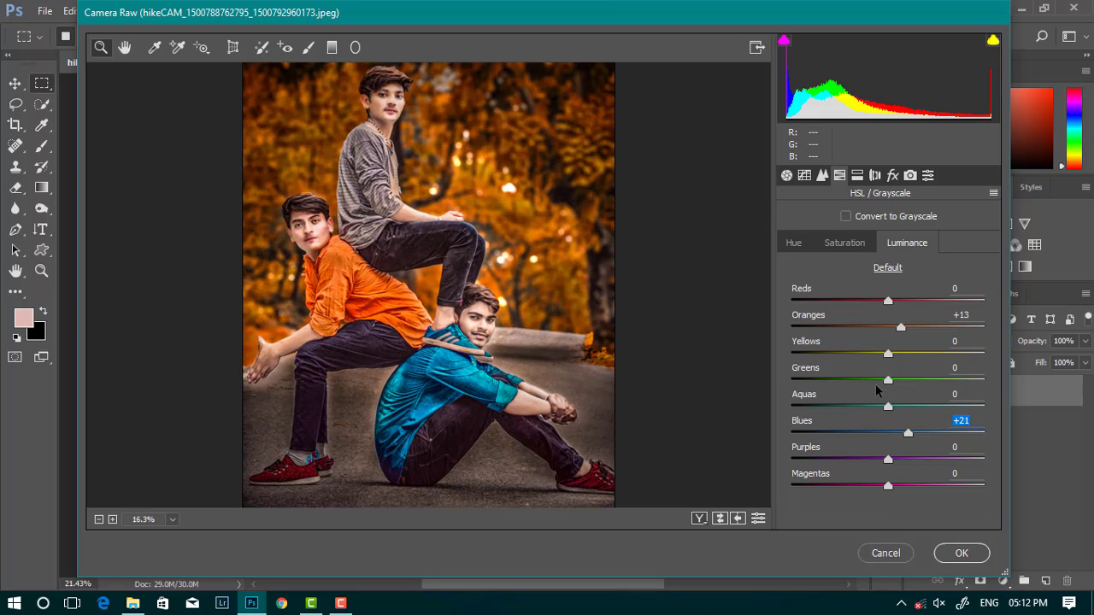
click(844, 242)
click(899, 242)
mouse_move(923, 313)
mouse_down()
mouse_move(931, 318)
mouse_move(901, 312)
mouse_up()
Add a bottom-up graduated filter at -0.65 exposure and apply the Camera Raw edits
click(332, 48)
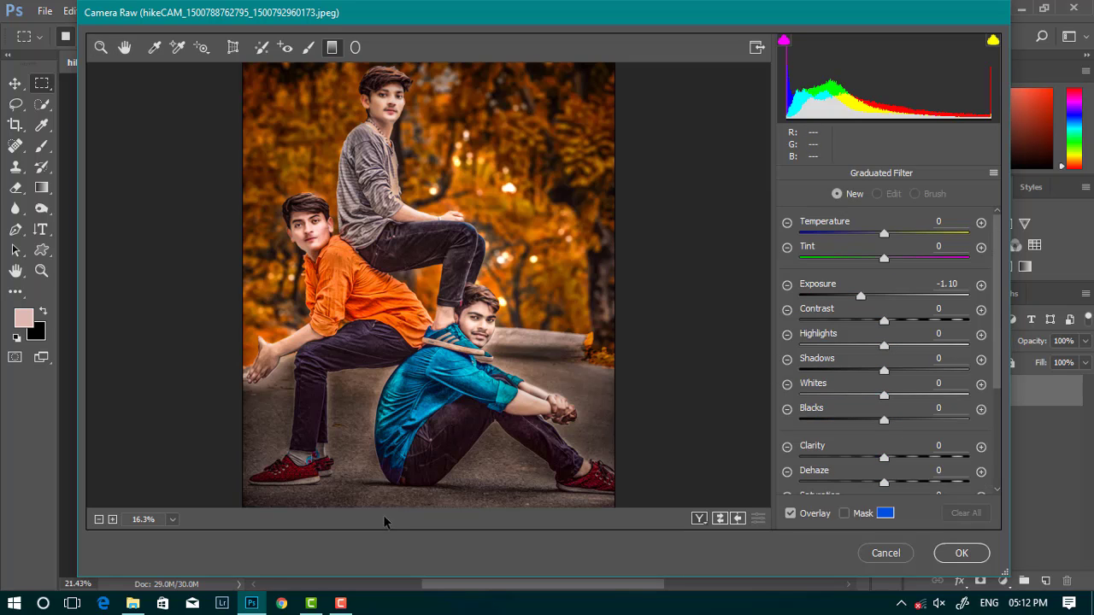
drag(389, 502, 389, 367)
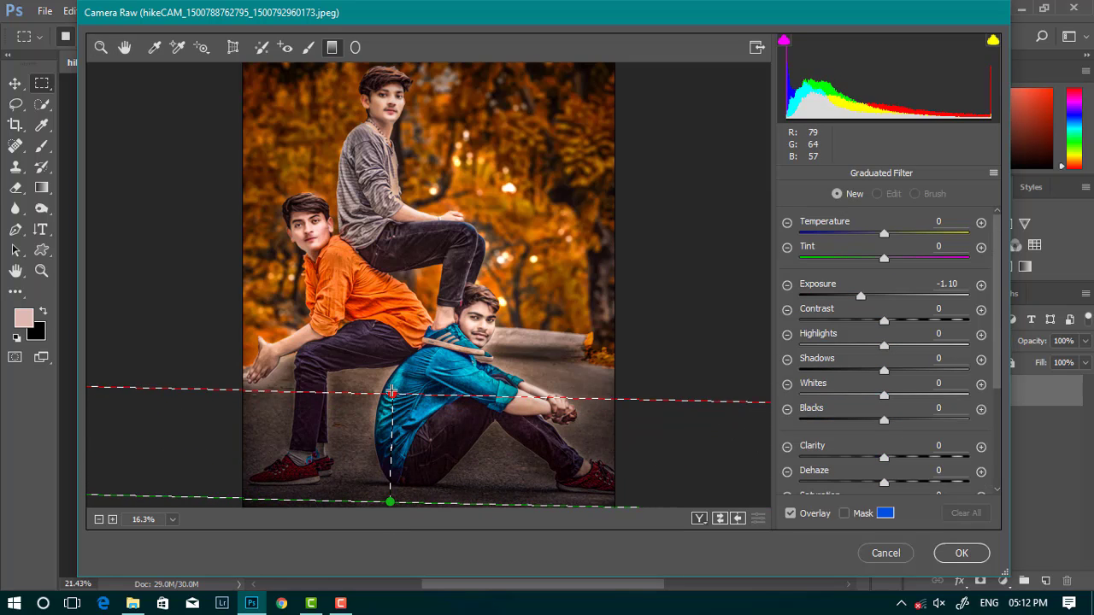
drag(861, 296, 867, 296)
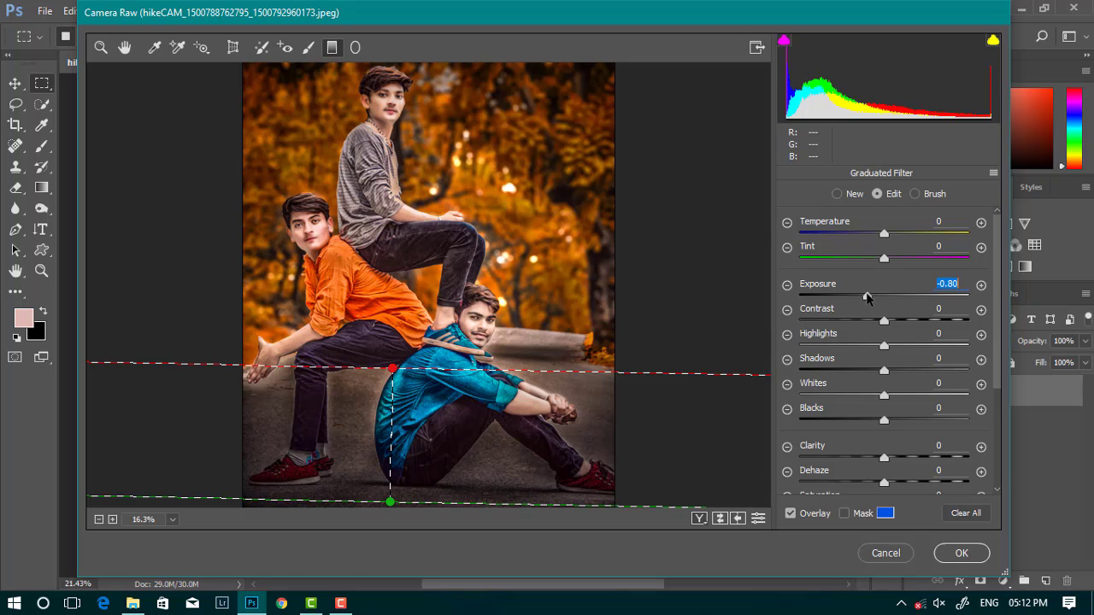
click(964, 552)
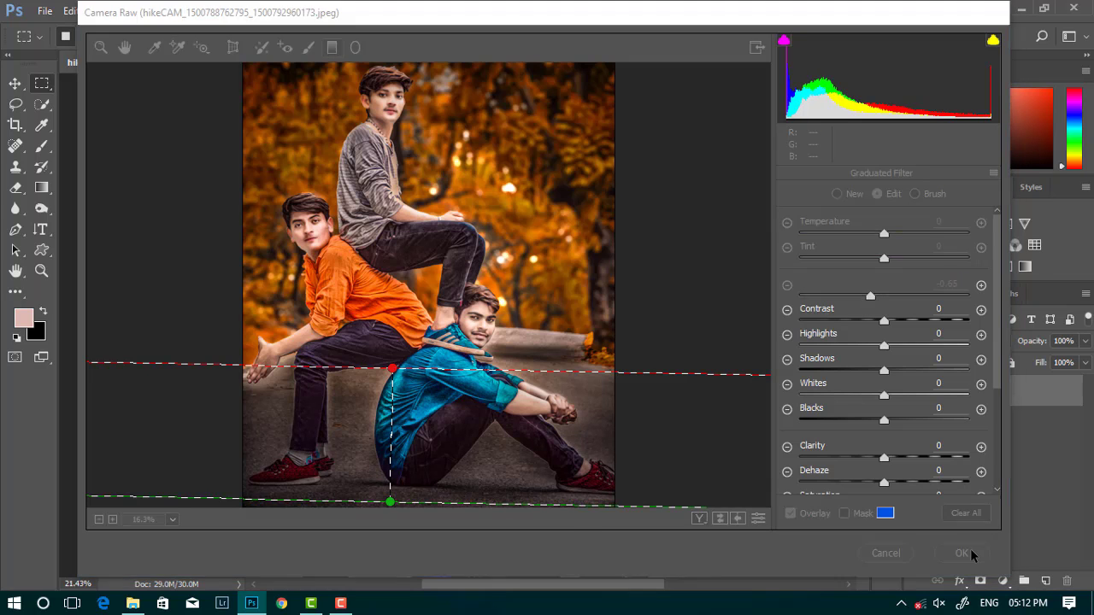
Lighten the hair on the lower boy's head with the Dodge tool
scroll(562, 425, up, 1)
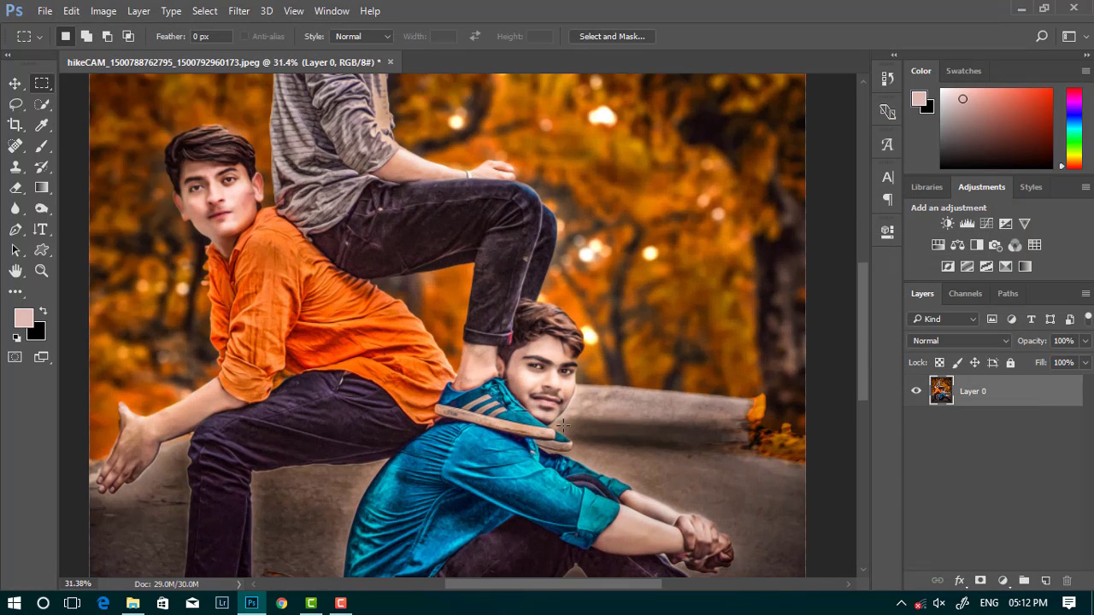
click(42, 207)
scroll(571, 360, up, 1)
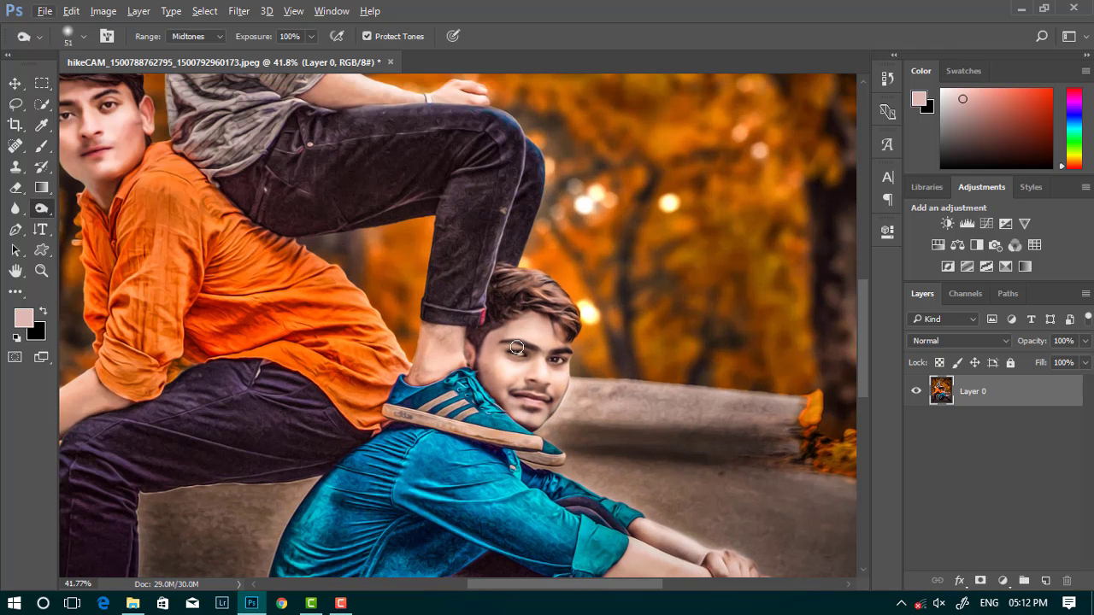
scroll(581, 405, down, 2)
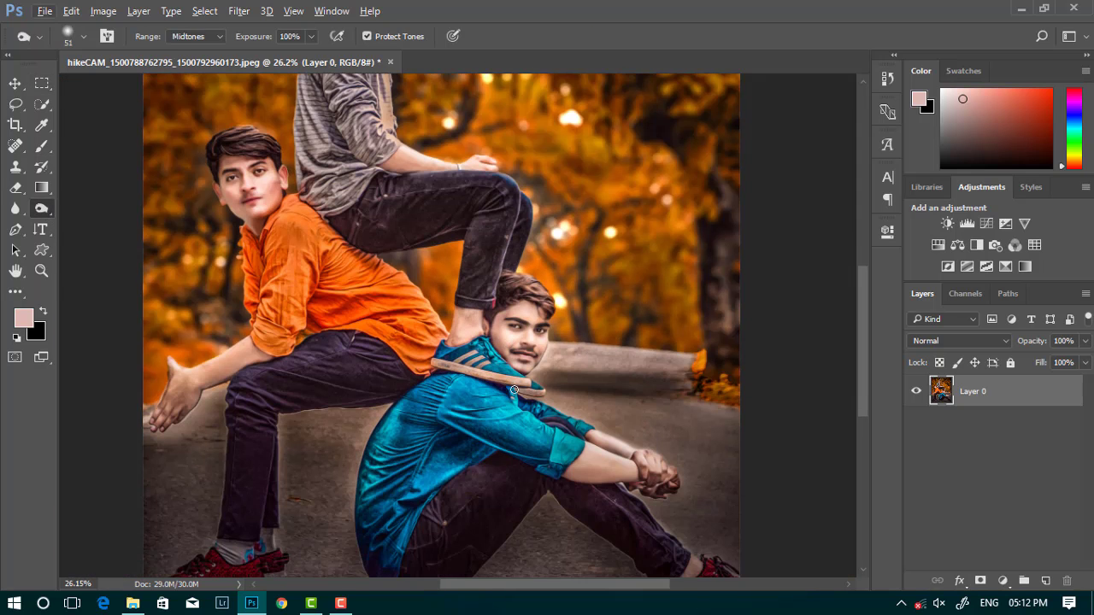
scroll(523, 387, up, 1)
drag(548, 273, 557, 292)
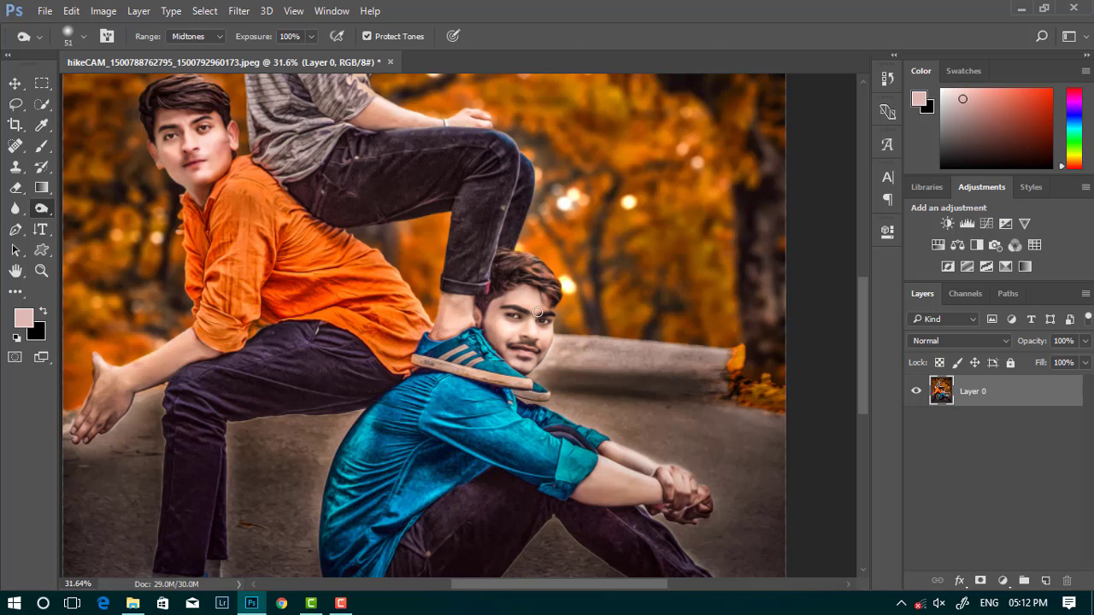
scroll(538, 312, down, 1)
scroll(294, 163, up, 1)
Set up the Smudge tool with a chosen brush at 65% strength
click(15, 291)
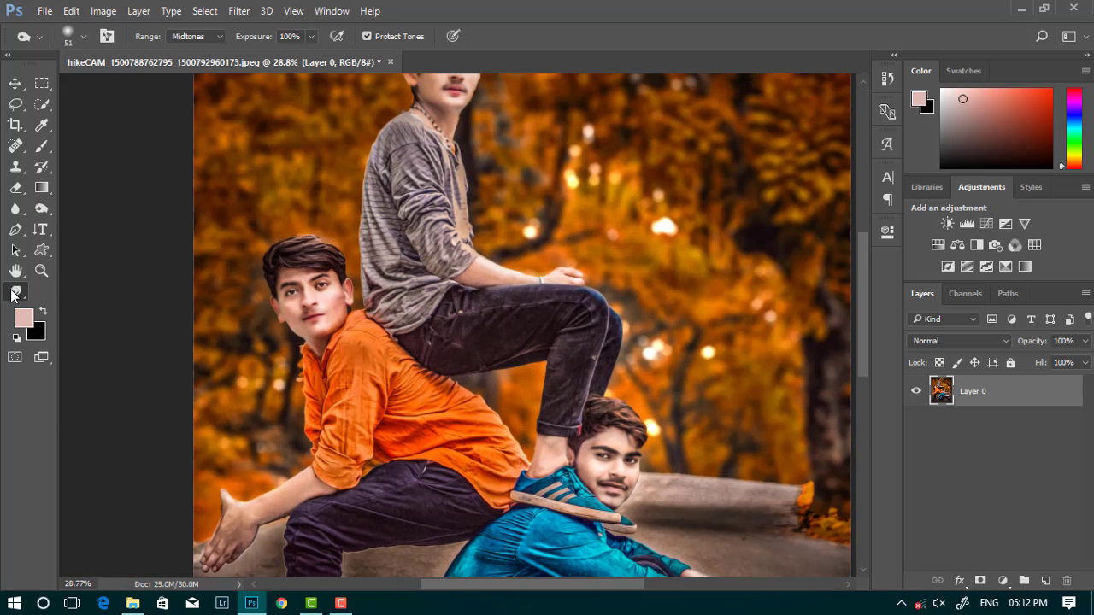
click(85, 308)
right_click(339, 289)
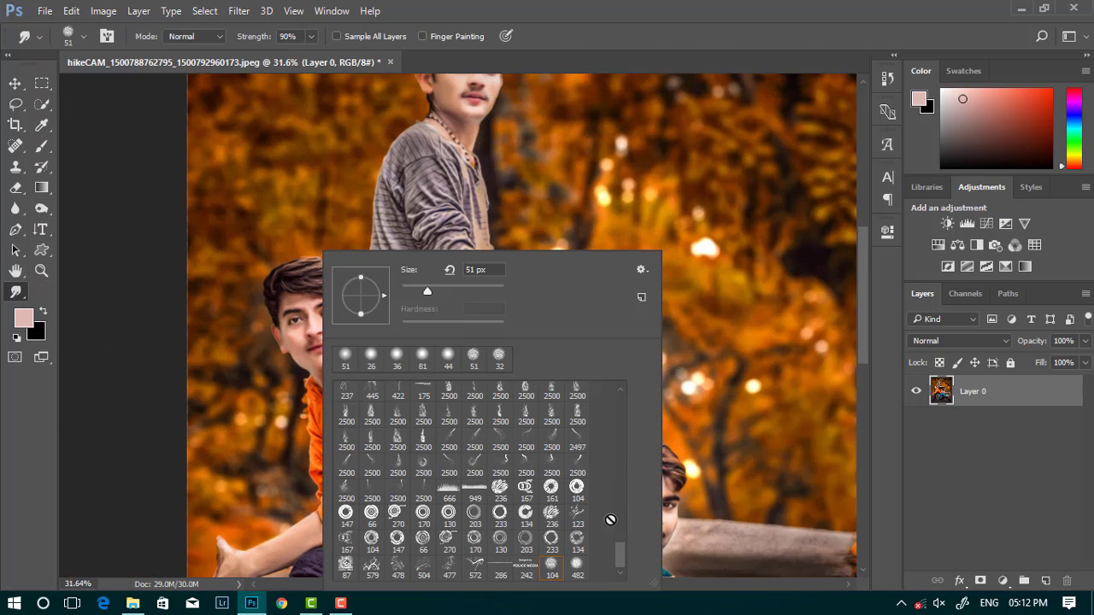
scroll(610, 520, up, 2)
scroll(618, 478, up, 5)
scroll(607, 427, up, 5)
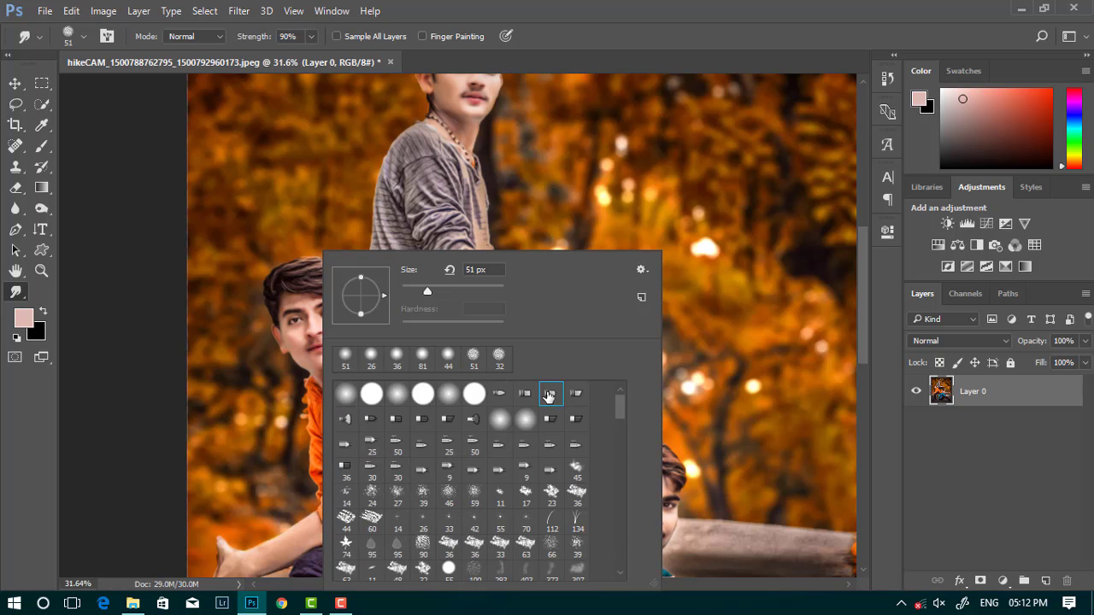
click(288, 275)
scroll(290, 275, up, 1)
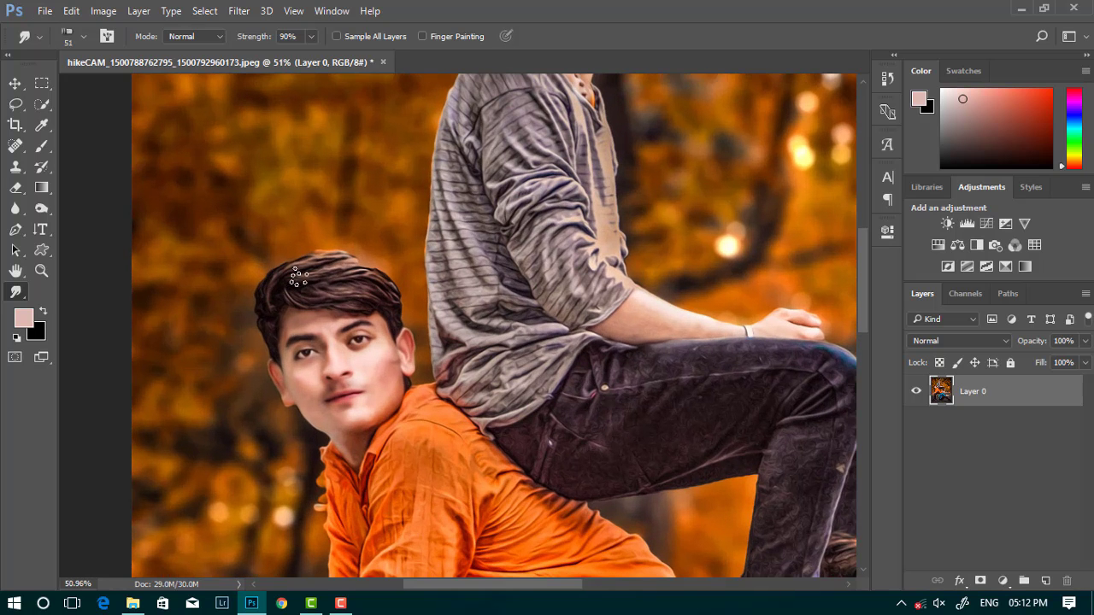
key(6)
key(5)
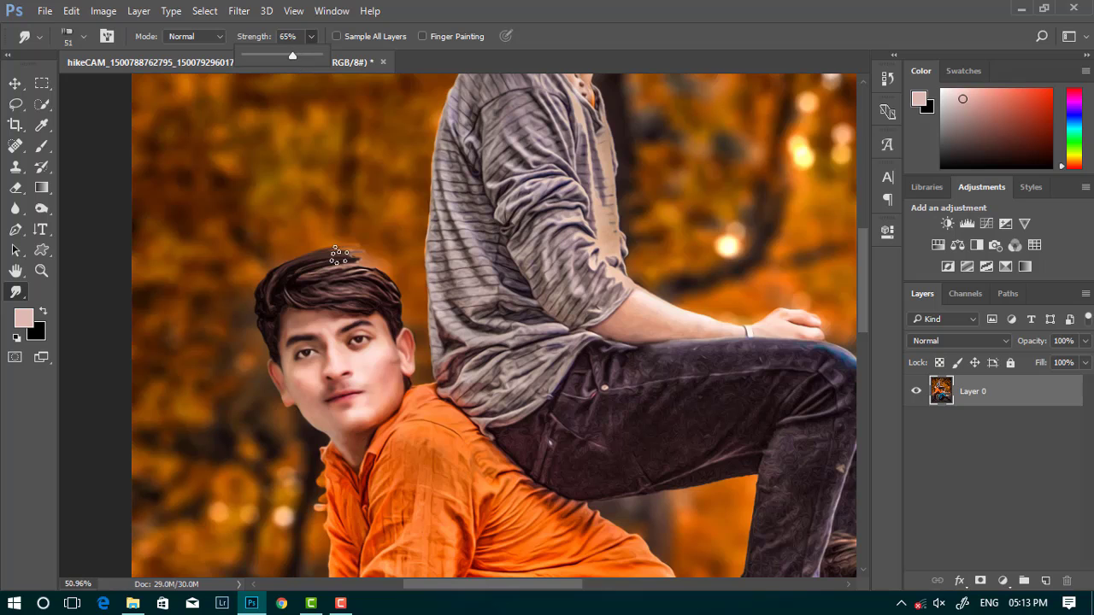
Smudge the strands at the top of the grey-shirt boy's hair upward and across
mouse_move(359, 269)
mouse_down()
mouse_move(261, 286)
mouse_move(299, 240)
mouse_up()
mouse_move(295, 278)
mouse_down()
mouse_move(355, 282)
mouse_move(304, 256)
mouse_move(246, 298)
mouse_up()
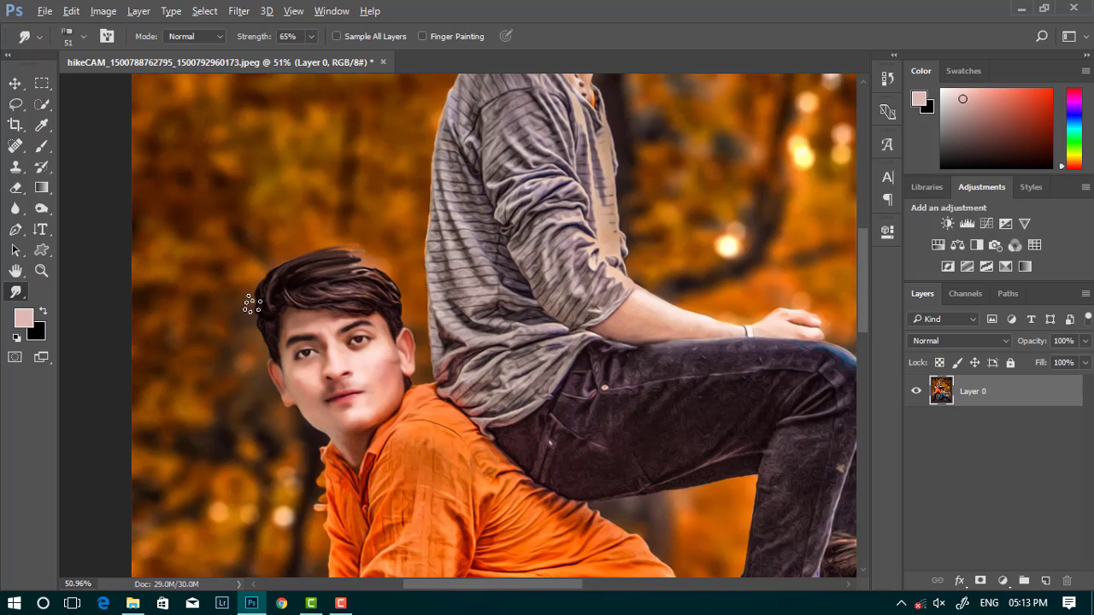
scroll(246, 298, up, 1)
right_click(395, 291)
key(Return)
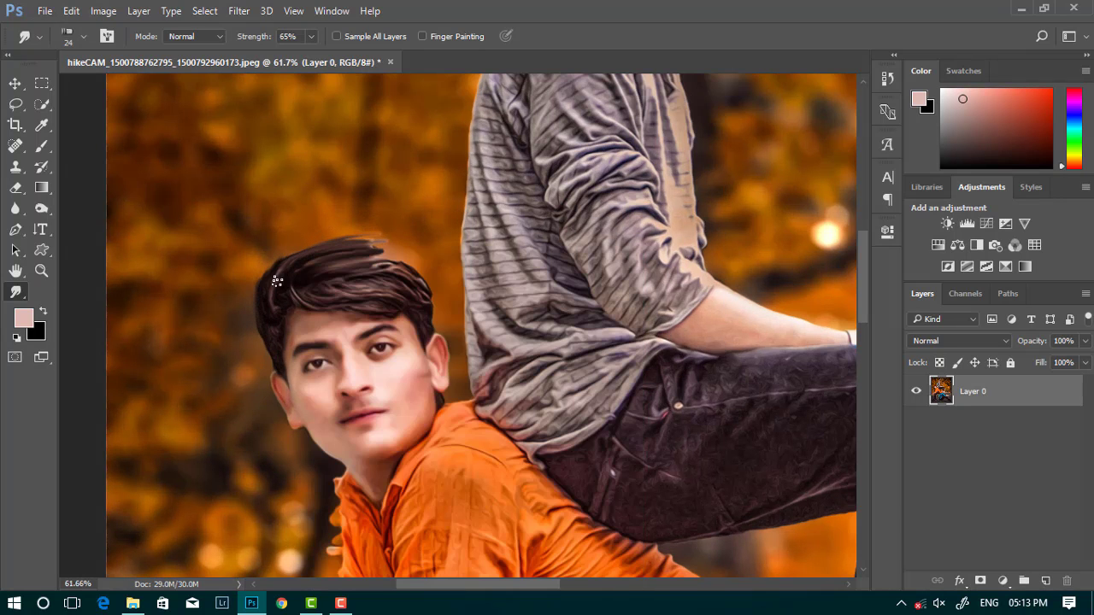
drag(398, 278, 309, 294)
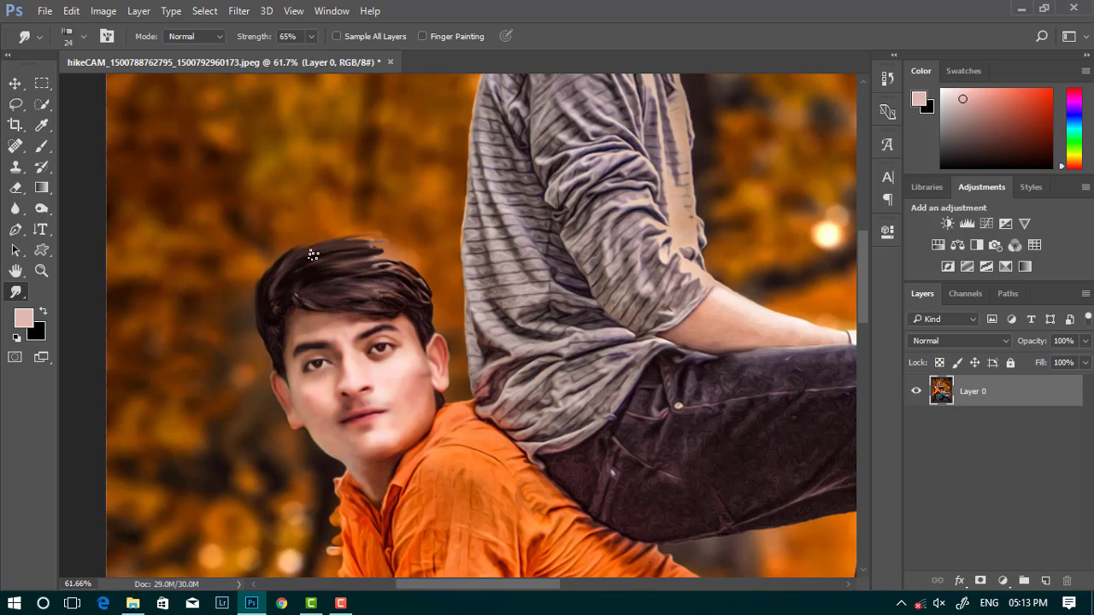
mouse_move(313, 254)
mouse_down()
mouse_move(350, 251)
mouse_move(433, 278)
mouse_up()
mouse_move(330, 241)
mouse_down()
mouse_move(367, 227)
mouse_move(337, 251)
mouse_move(402, 256)
mouse_move(374, 276)
mouse_up()
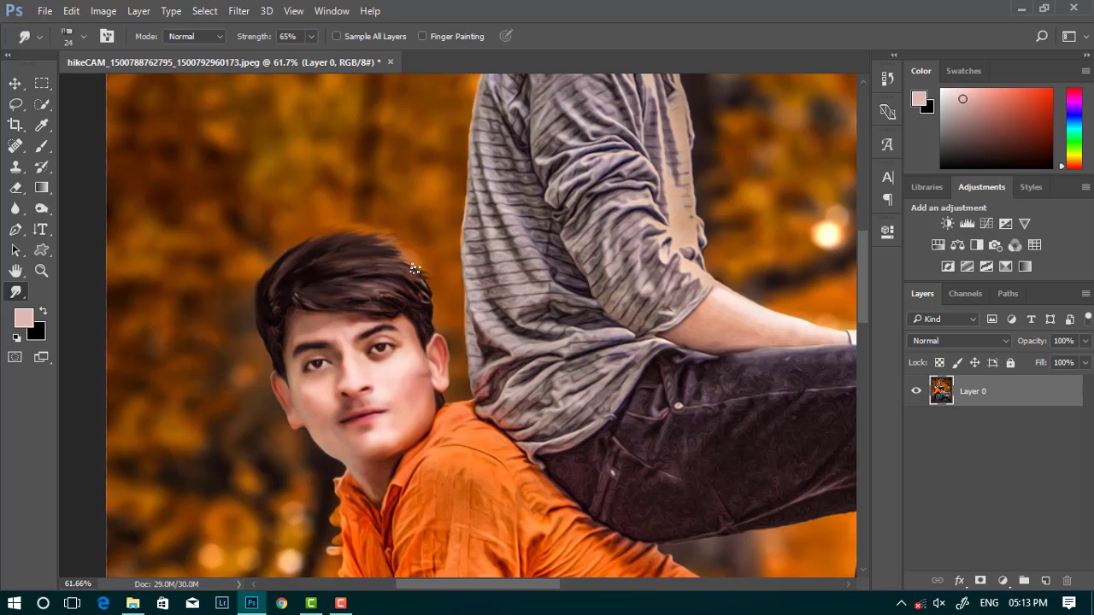
Enlarge the smudge brush to 31 px and smooth the top-right hair edge
right_click(411, 271)
drag(523, 288, 532, 288)
key(Return)
drag(373, 256, 426, 267)
mouse_move(273, 281)
mouse_down()
mouse_move(336, 244)
mouse_move(405, 226)
mouse_up()
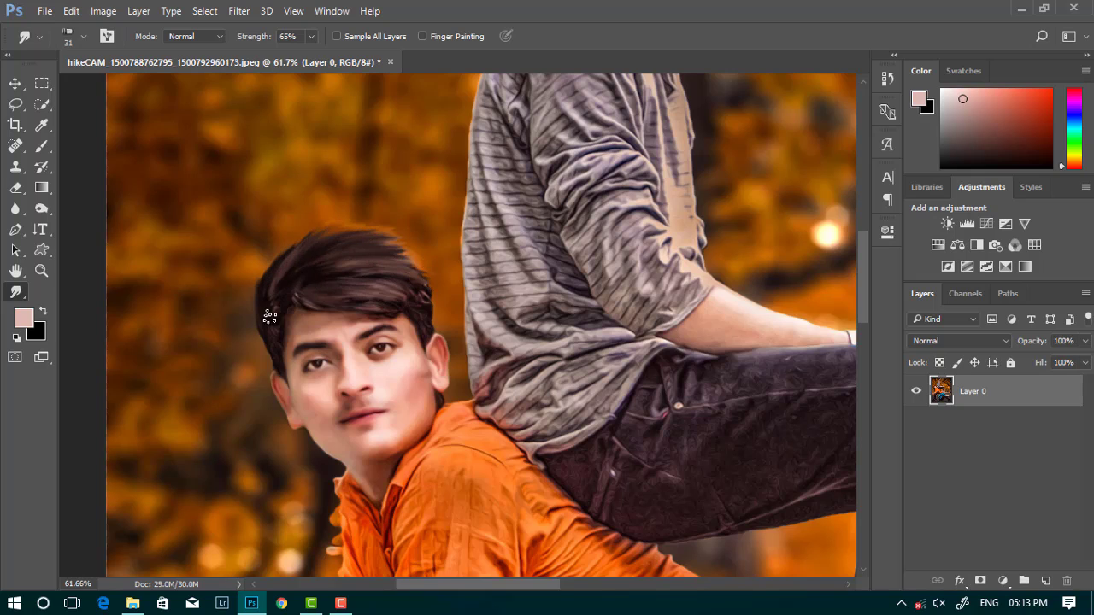
Reshape the top edge of the hair, then zoom out to view the whole photo
scroll(291, 252, down, 2)
scroll(308, 249, down, 2)
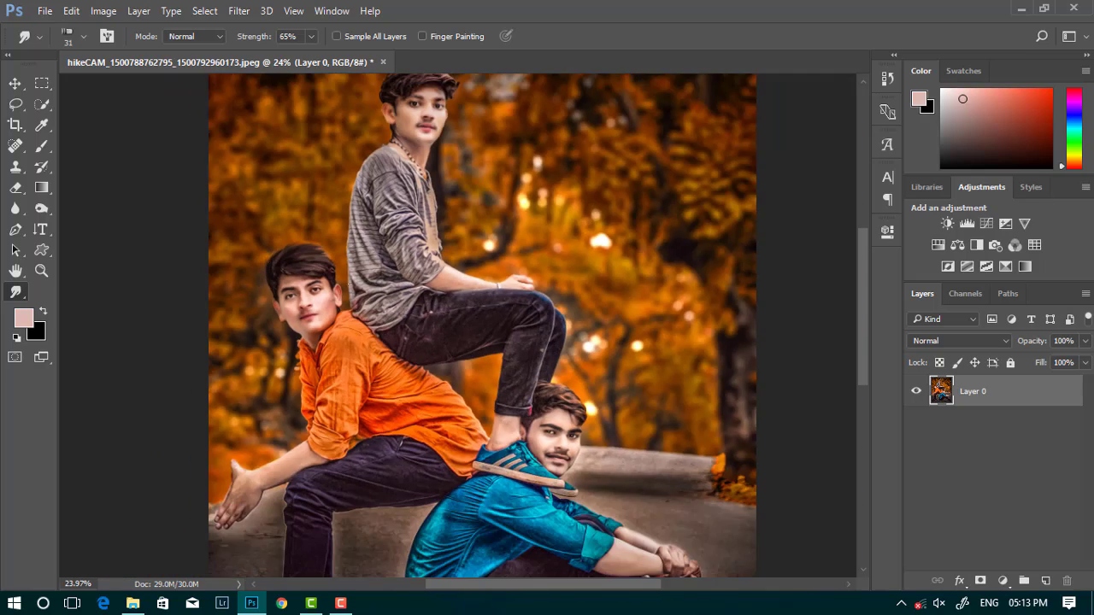
scroll(327, 249, up, 3)
scroll(327, 249, up, 2)
scroll(470, 235, up, 3)
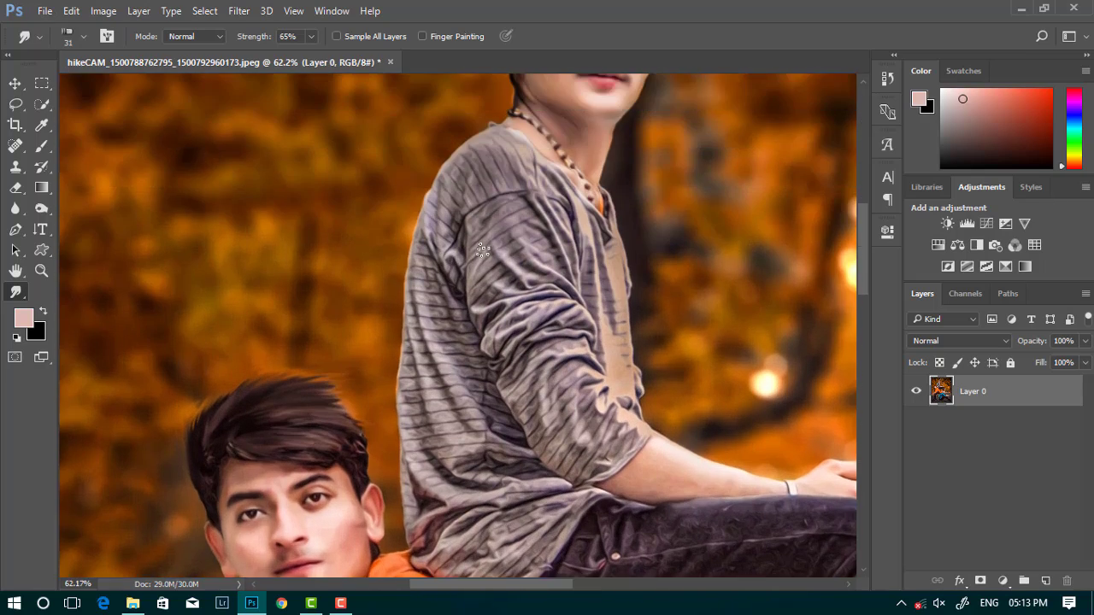
scroll(628, 226, up, 3)
scroll(628, 226, up, 3)
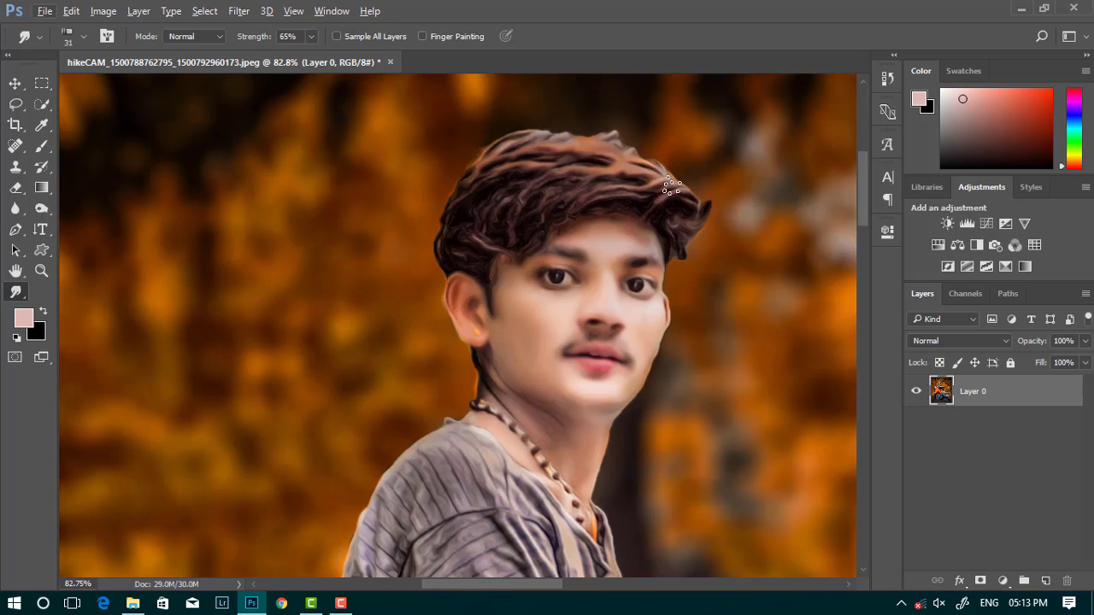
mouse_move(671, 186)
mouse_down()
mouse_move(608, 143)
mouse_move(546, 138)
mouse_move(492, 155)
mouse_move(487, 175)
mouse_up()
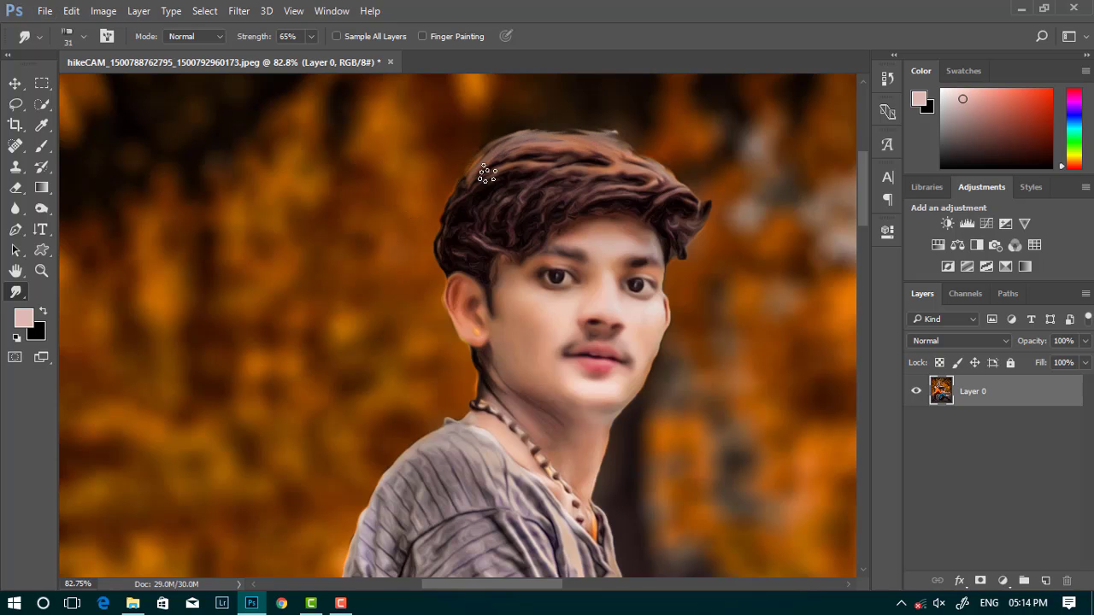
scroll(576, 128, down, 5)
scroll(530, 362, down, 2)
scroll(529, 362, up, 2)
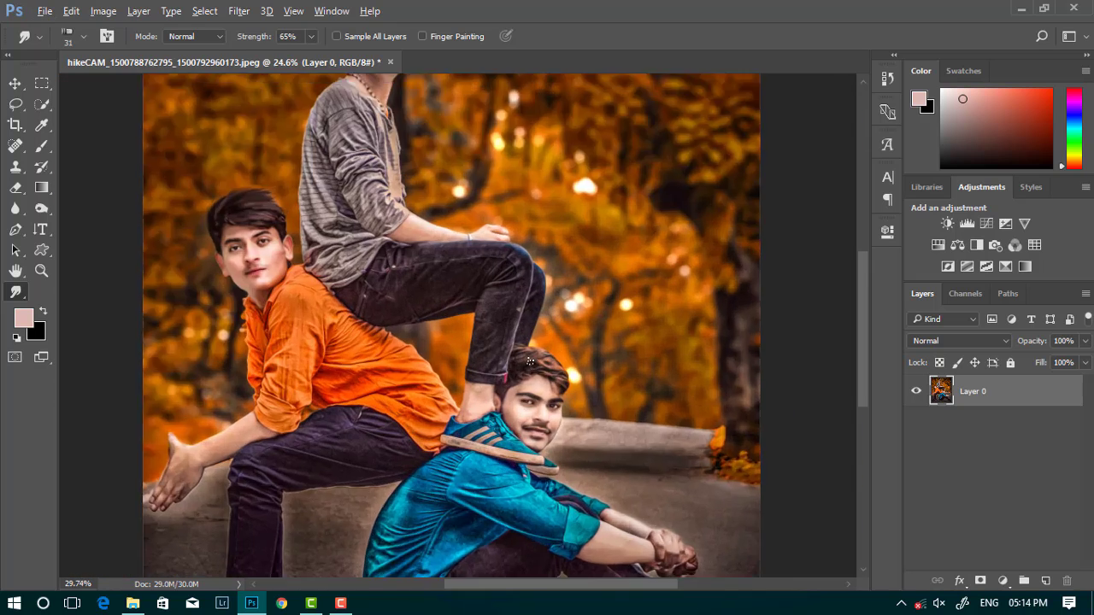
scroll(530, 362, up, 3)
scroll(474, 280, down, 3)
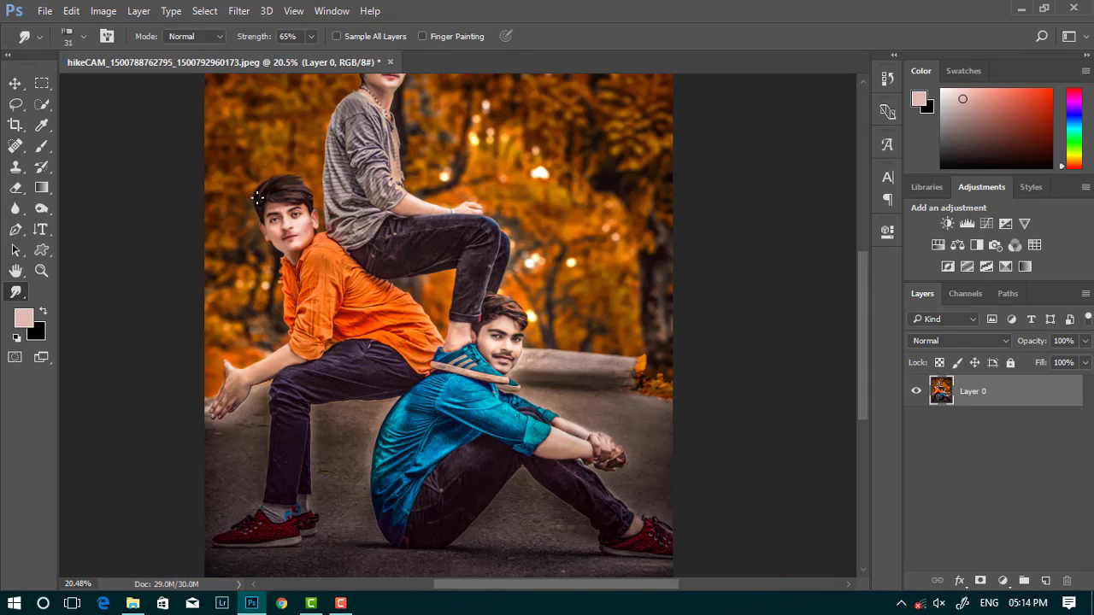
scroll(515, 387, down, 1)
scroll(515, 387, up, 1)
scroll(516, 387, down, 1)
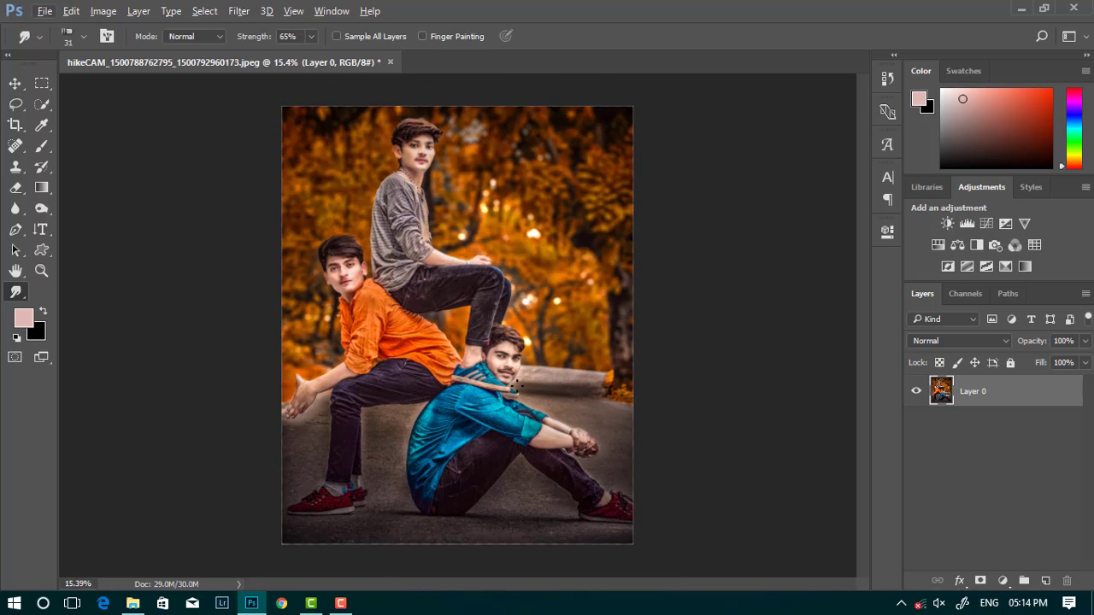
scroll(515, 387, up, 1)
Quick-select the jeans of all three boys
key(w)
drag(310, 469, 488, 299)
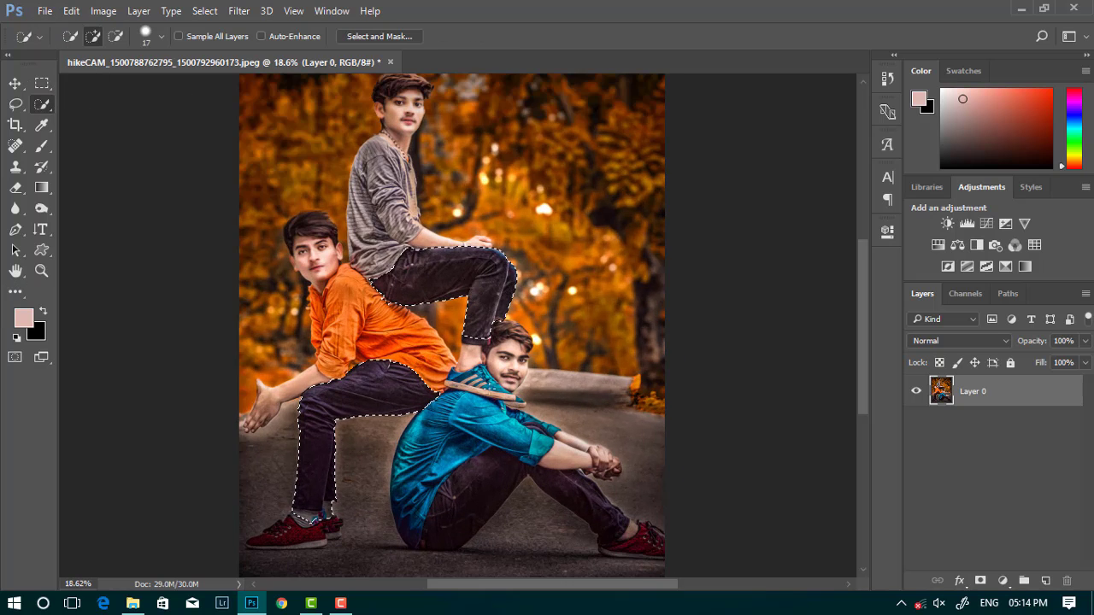
scroll(312, 517, down, 1)
drag(509, 432, 441, 505)
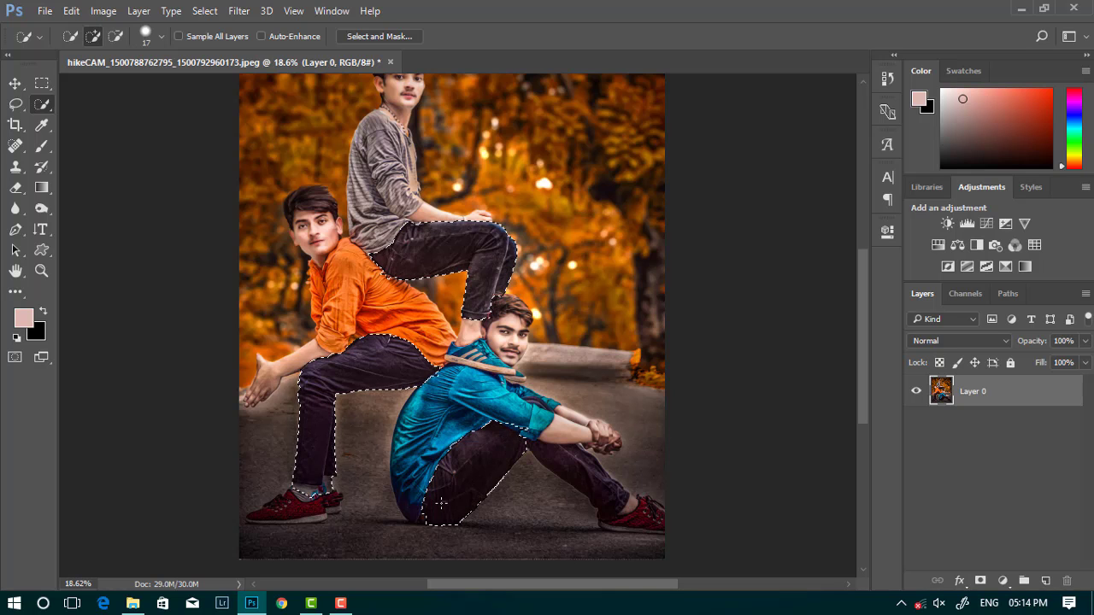
drag(512, 453, 611, 504)
Darken the selected jeans with Levels, black input point 17
click(103, 11)
mouse_move(127, 50)
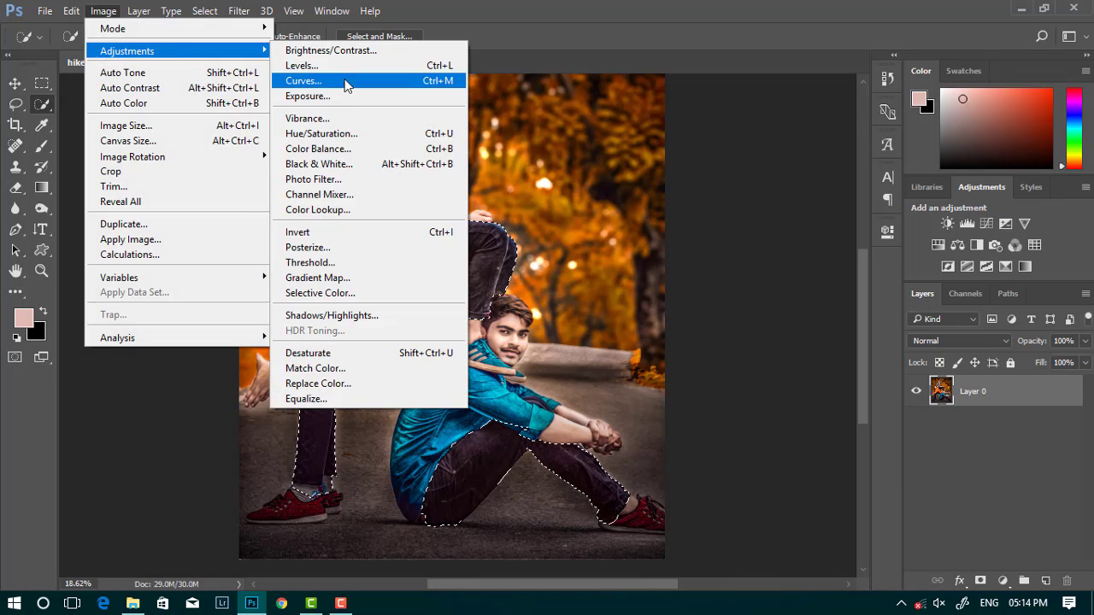
click(303, 65)
drag(731, 361, 744, 360)
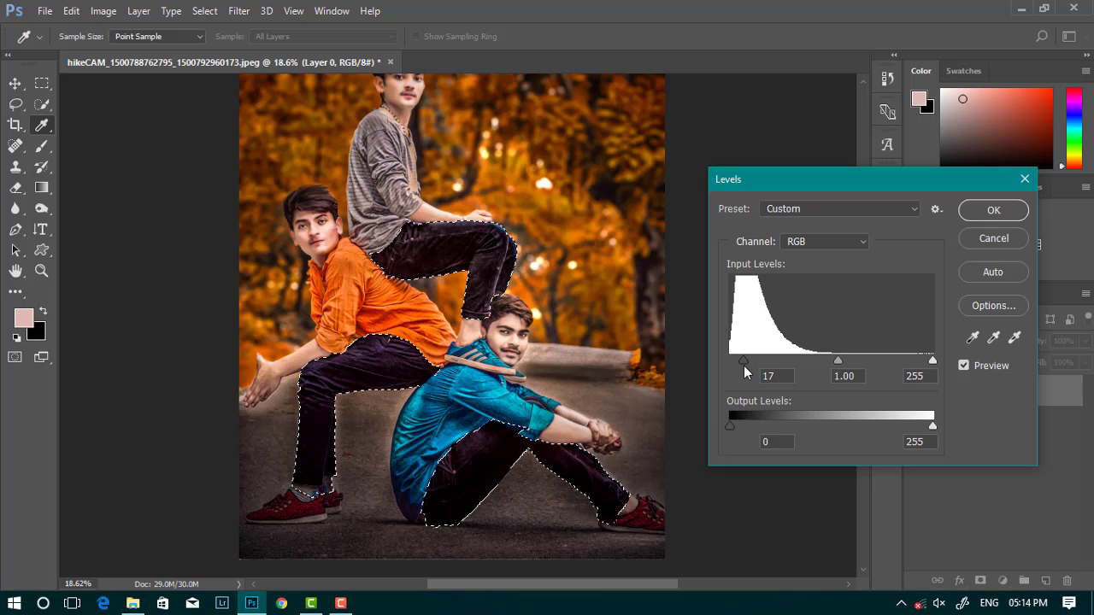
click(993, 210)
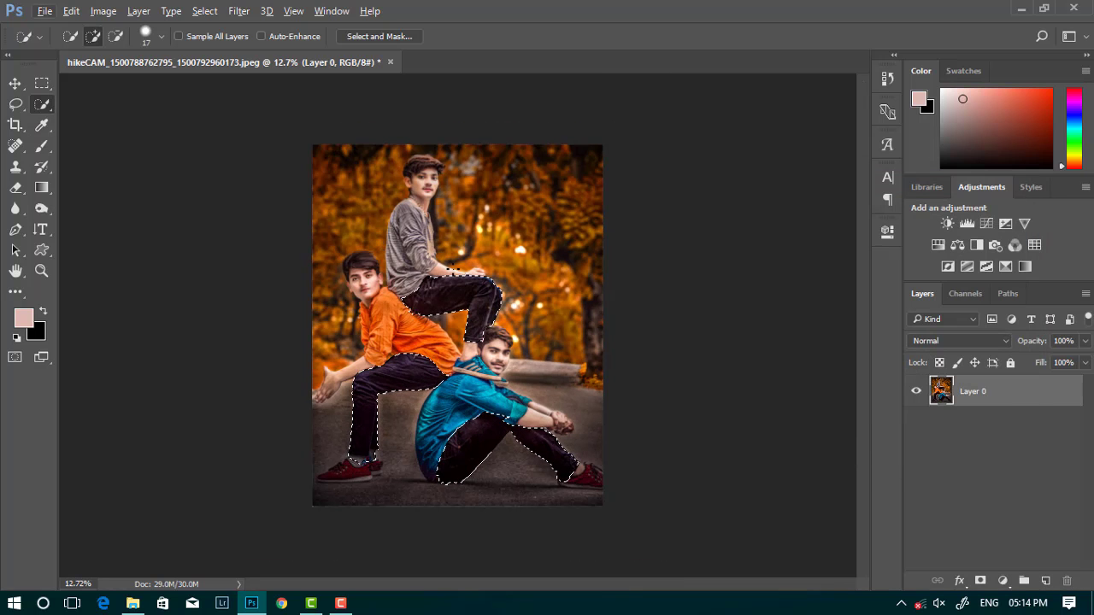
Check Color Balance without changes, then enter 040 in Hue/Saturation and confirm
click(103, 11)
click(359, 148)
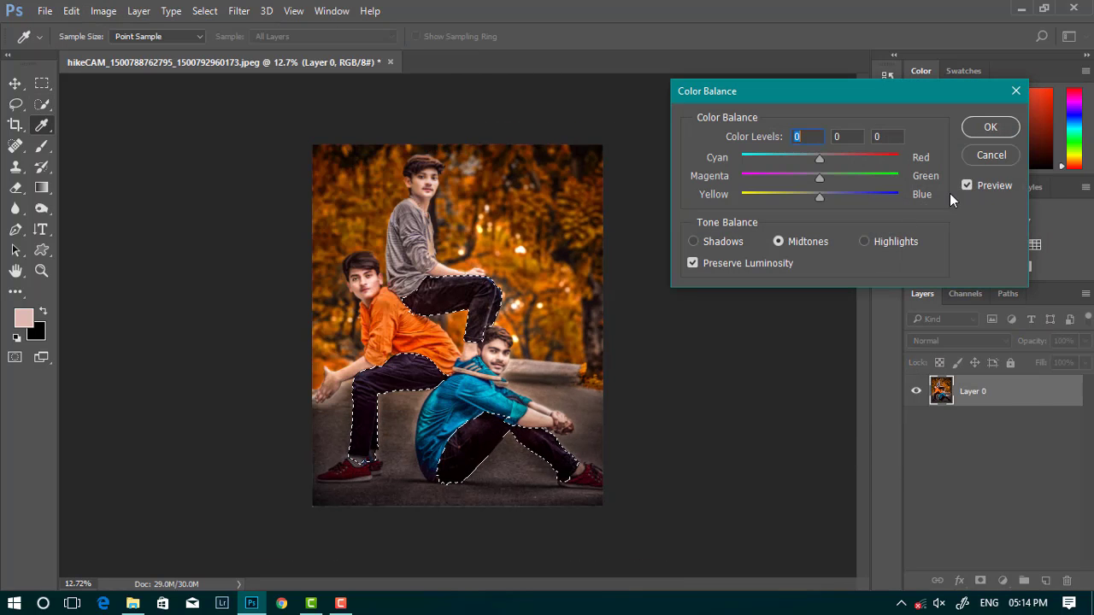
click(991, 155)
click(103, 10)
click(339, 133)
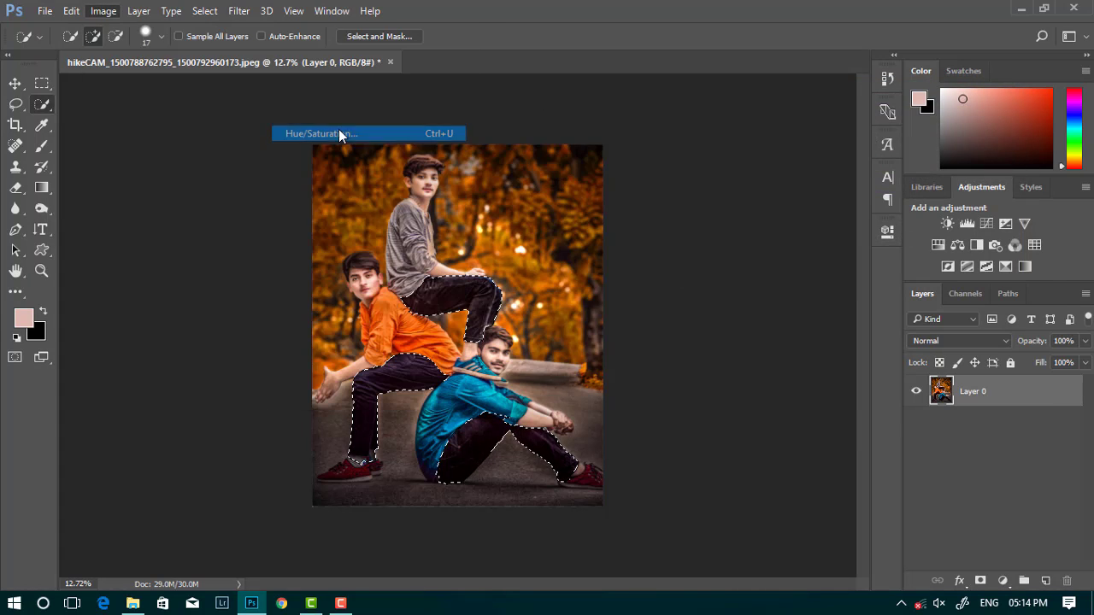
drag(830, 295, 822, 295)
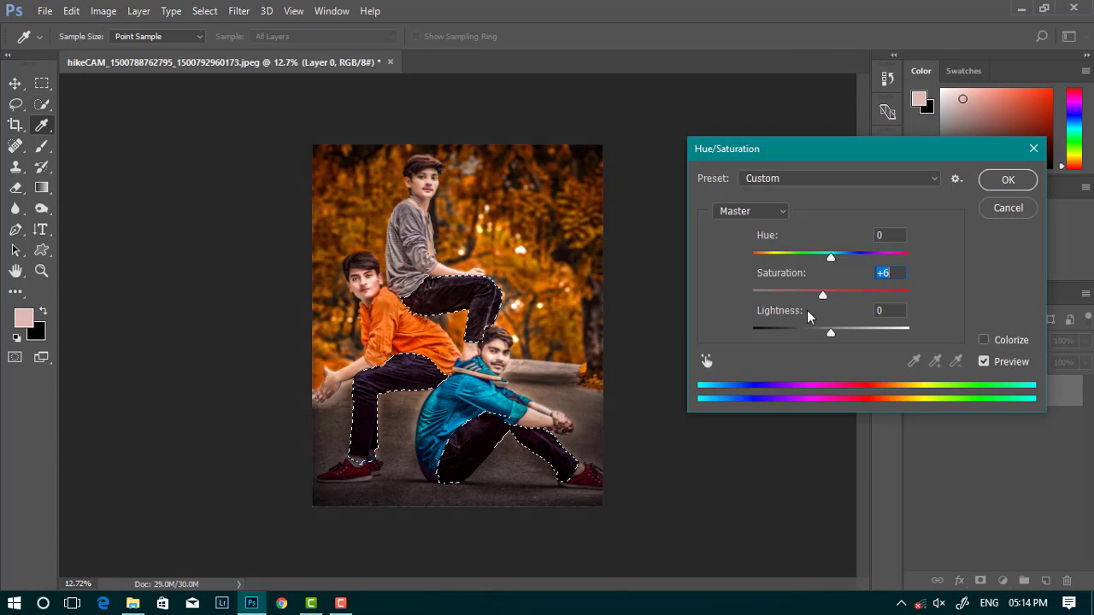
text(0)
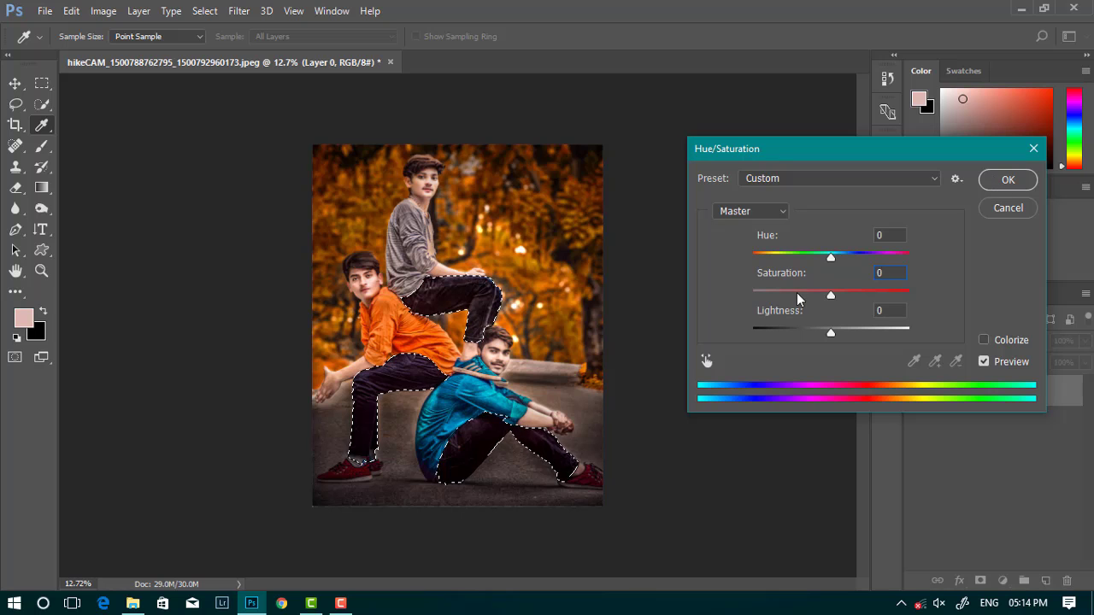
text(40)
key(Return)
Clear the selection around the legs with the Rectangular Marquee active
key(m)
key(ctrl+d)
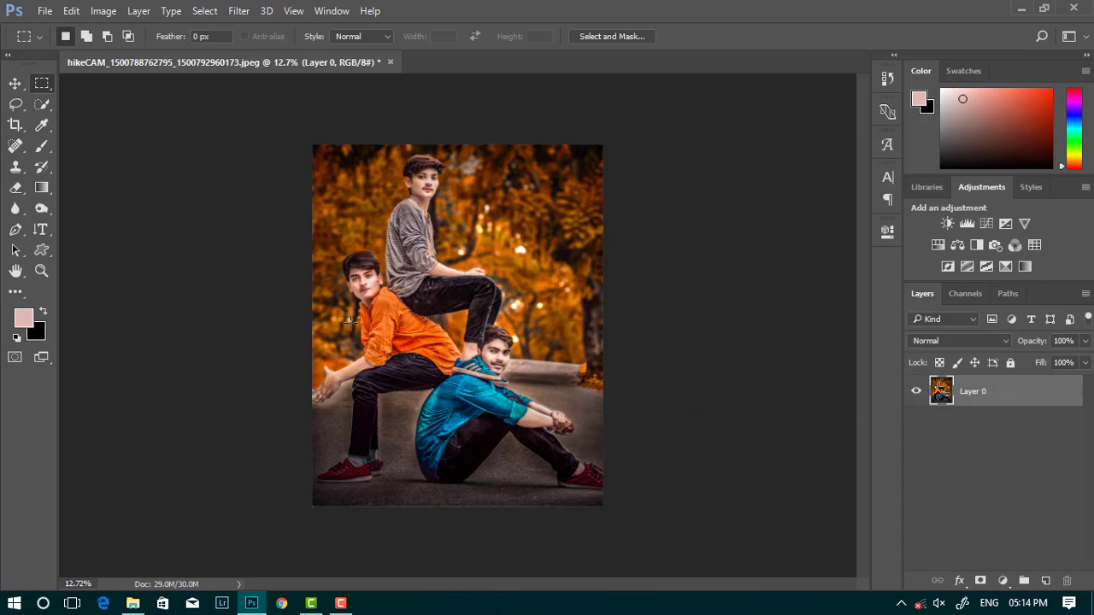
scroll(351, 322, up, 2)
scroll(469, 341, down, 2)
scroll(469, 341, up, 2)
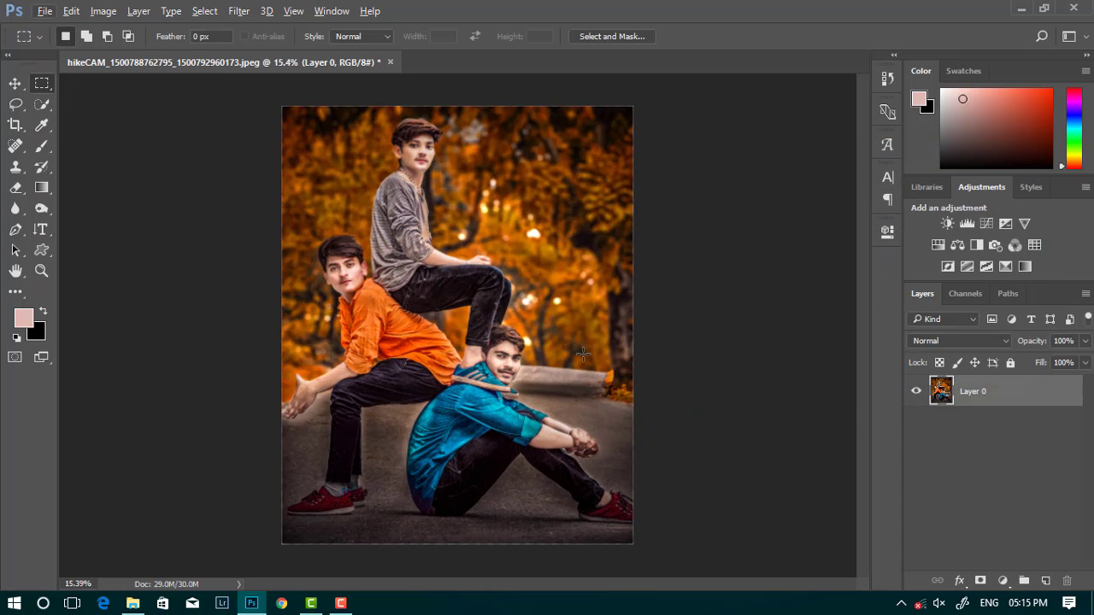
scroll(582, 352, up, 1)
scroll(584, 379, up, 1)
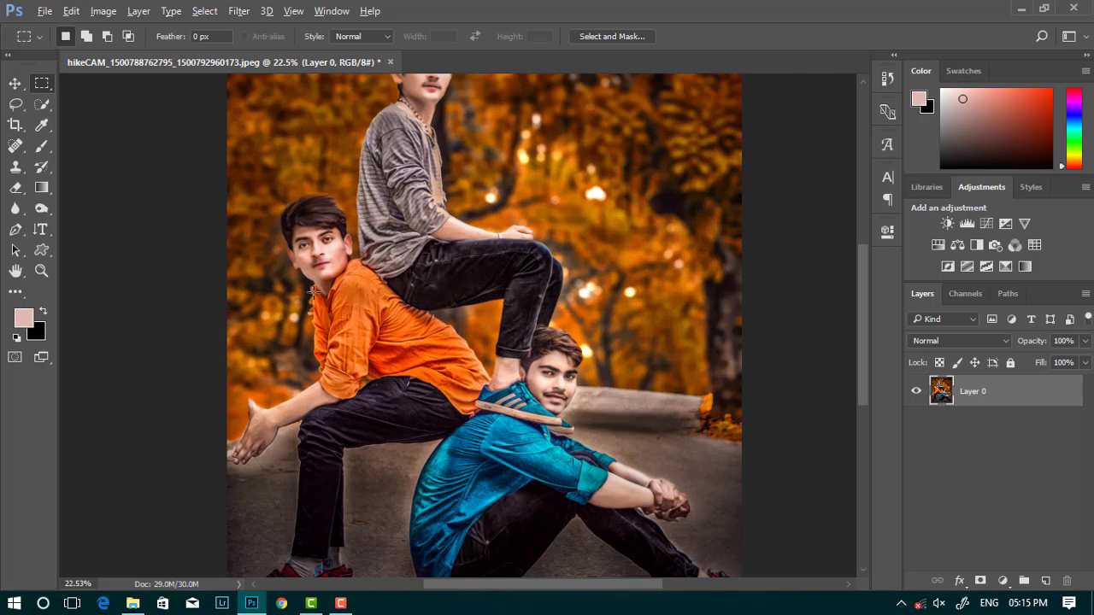
scroll(584, 379, up, 1)
Switch to the Smudge tool with the 51 px brush preset
click(16, 291)
click(77, 317)
scroll(355, 231, up, 3)
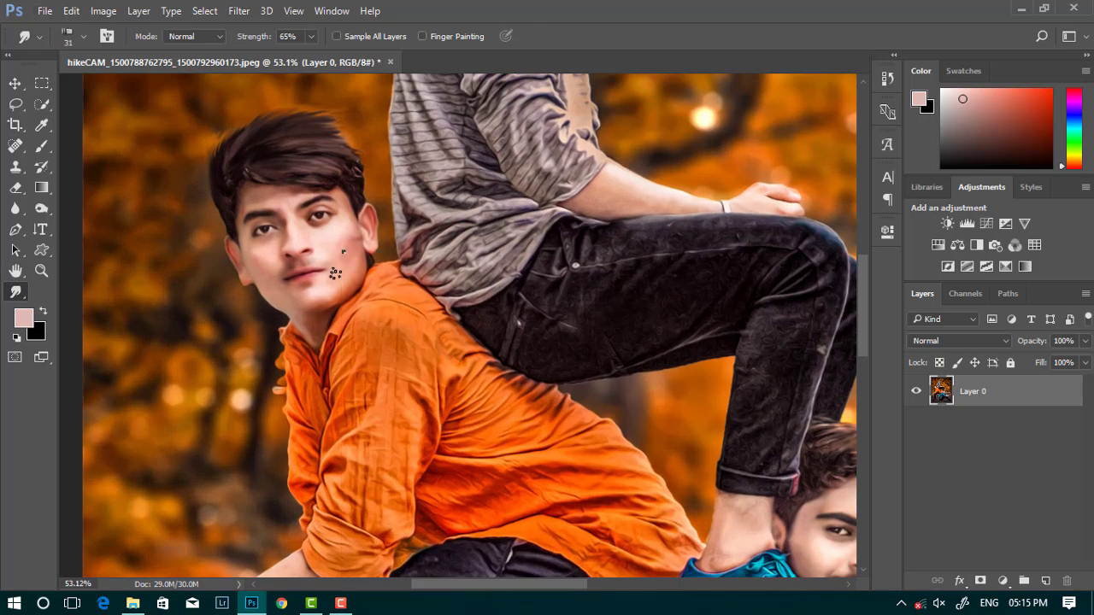
right_click(343, 253)
drag(640, 402, 636, 565)
click(596, 566)
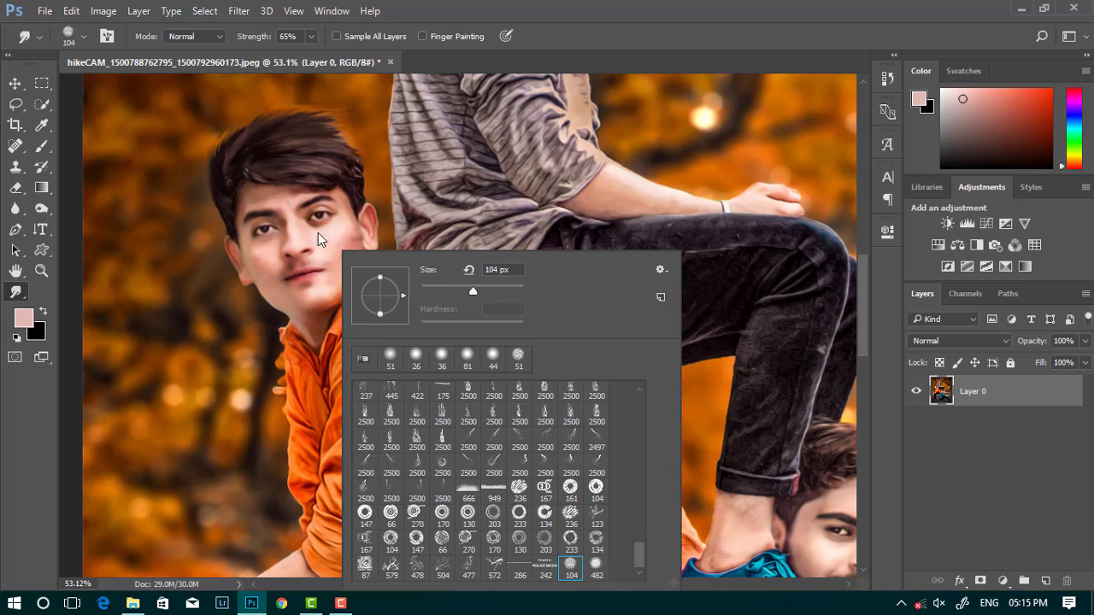
key(Return)
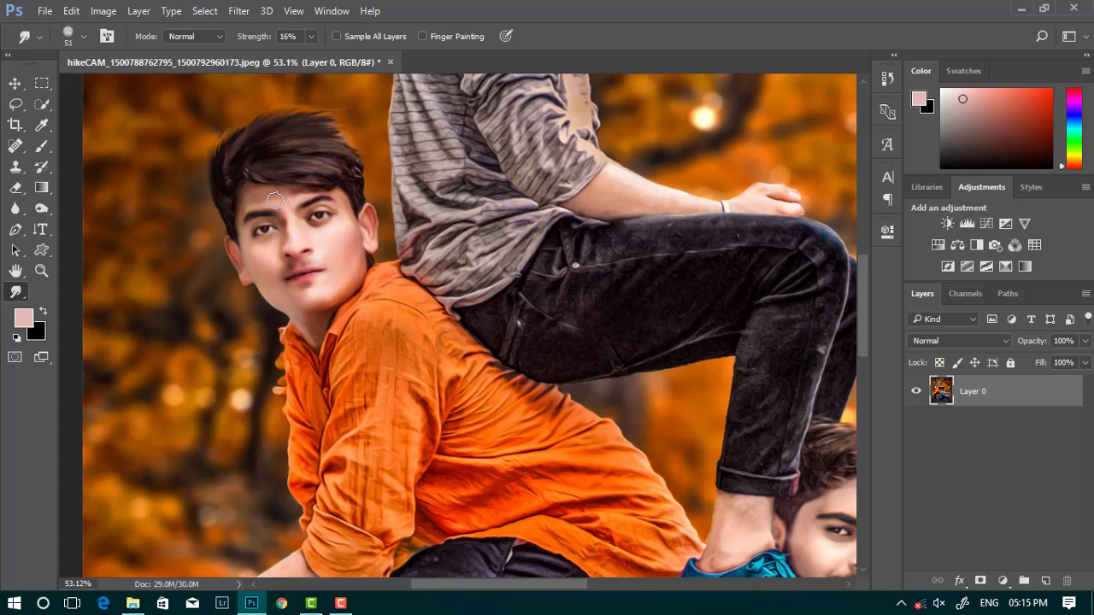
Gently smudge the bare ankle skin smooth, then move up over the faces
scroll(265, 208, down, 5)
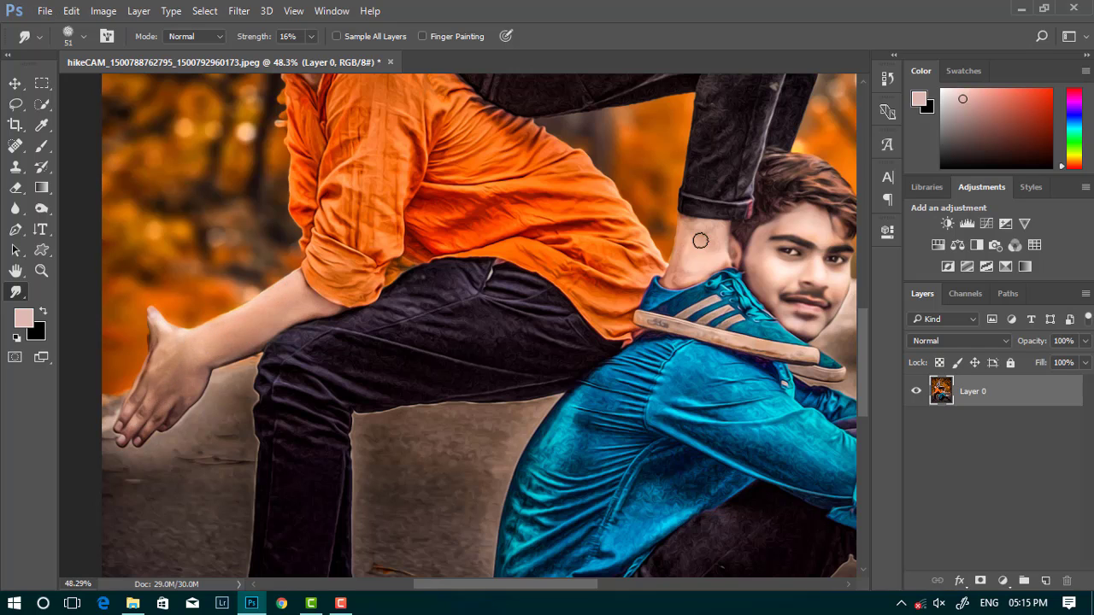
drag(684, 272, 722, 263)
scroll(769, 273, up, 3)
scroll(649, 256, up, 3)
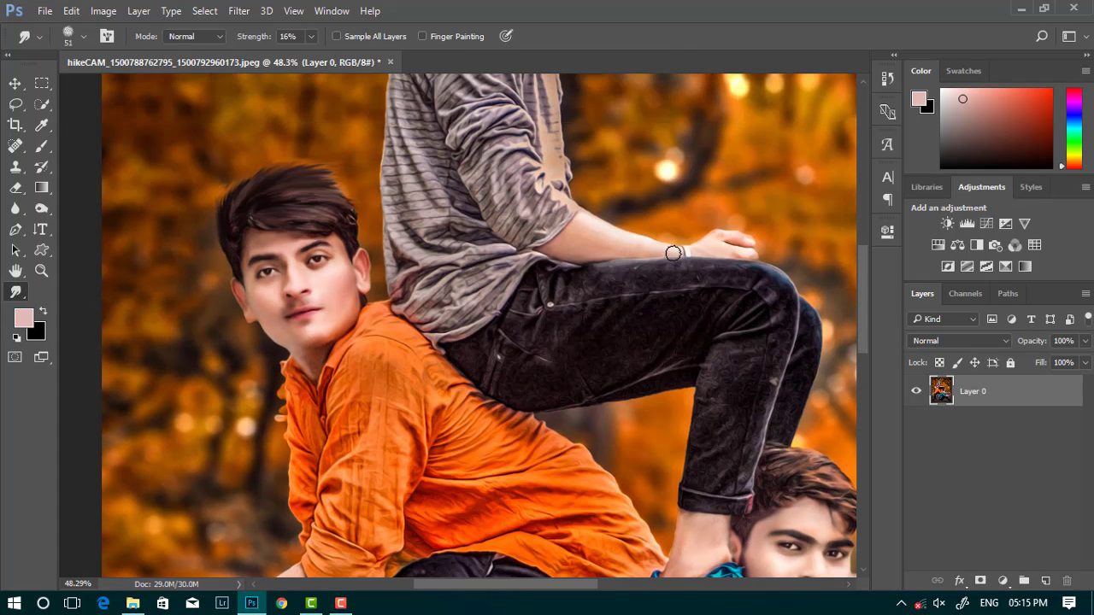
scroll(748, 254, up, 2)
scroll(483, 167, up, 3)
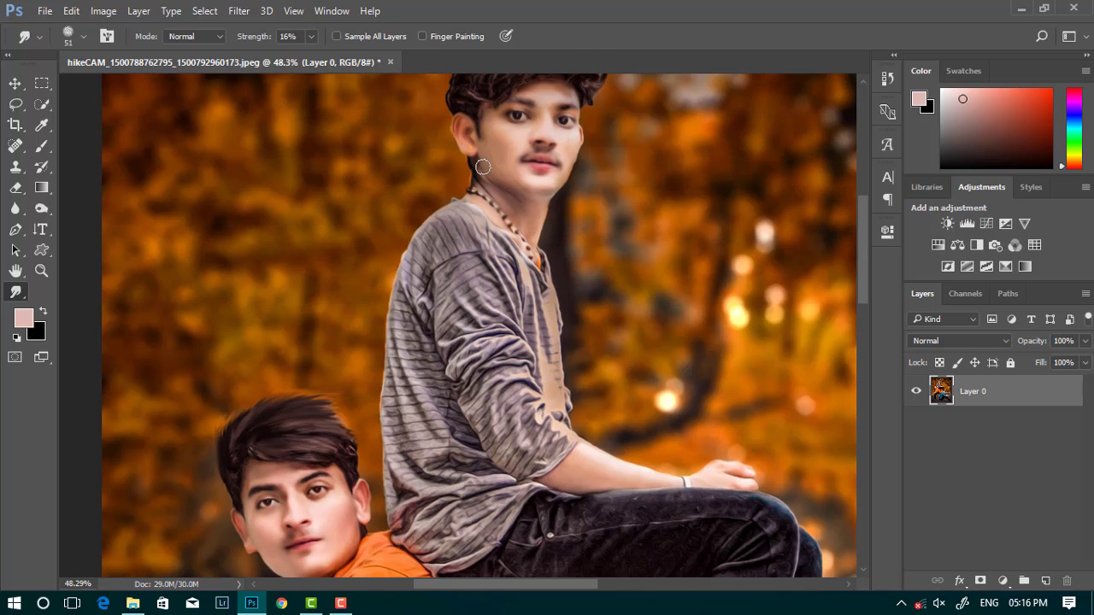
scroll(522, 165, up, 1)
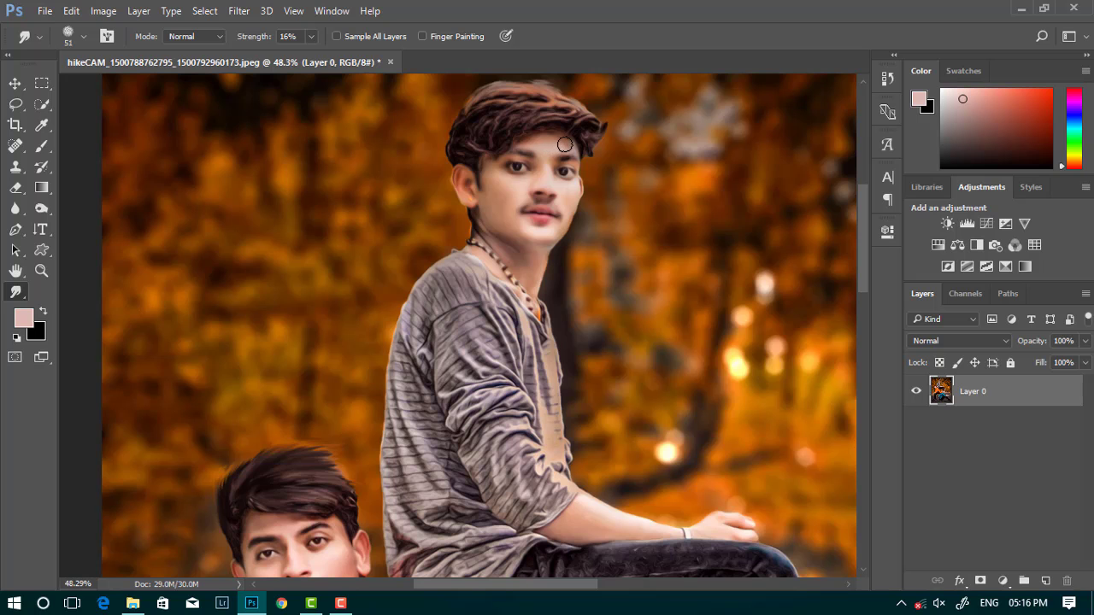
scroll(461, 181, down, 3)
scroll(479, 188, down, 2)
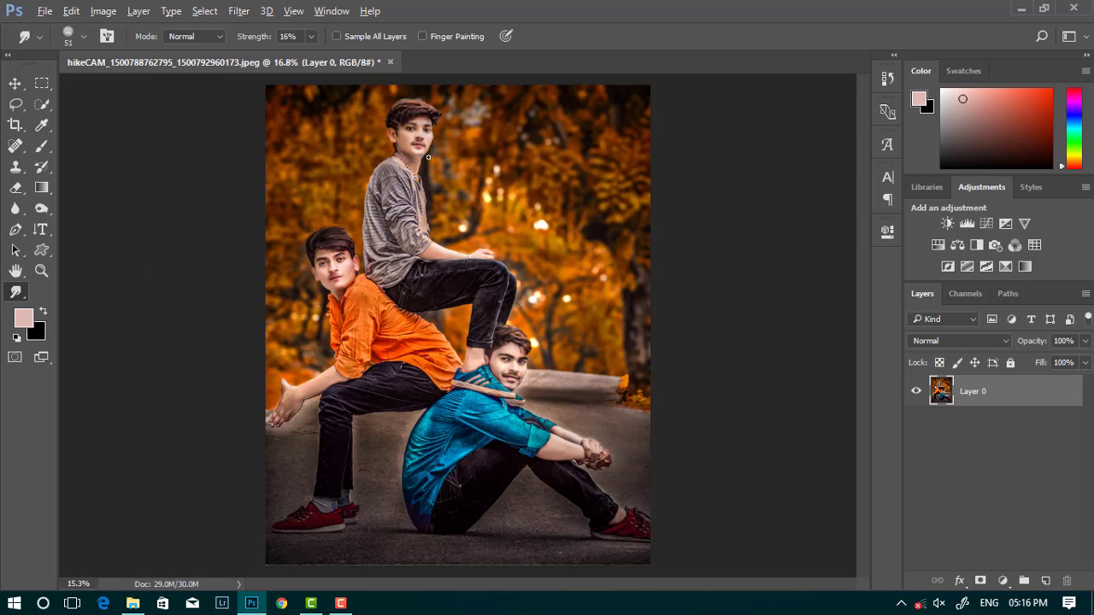
scroll(496, 196, down, 1)
scroll(510, 206, up, 1)
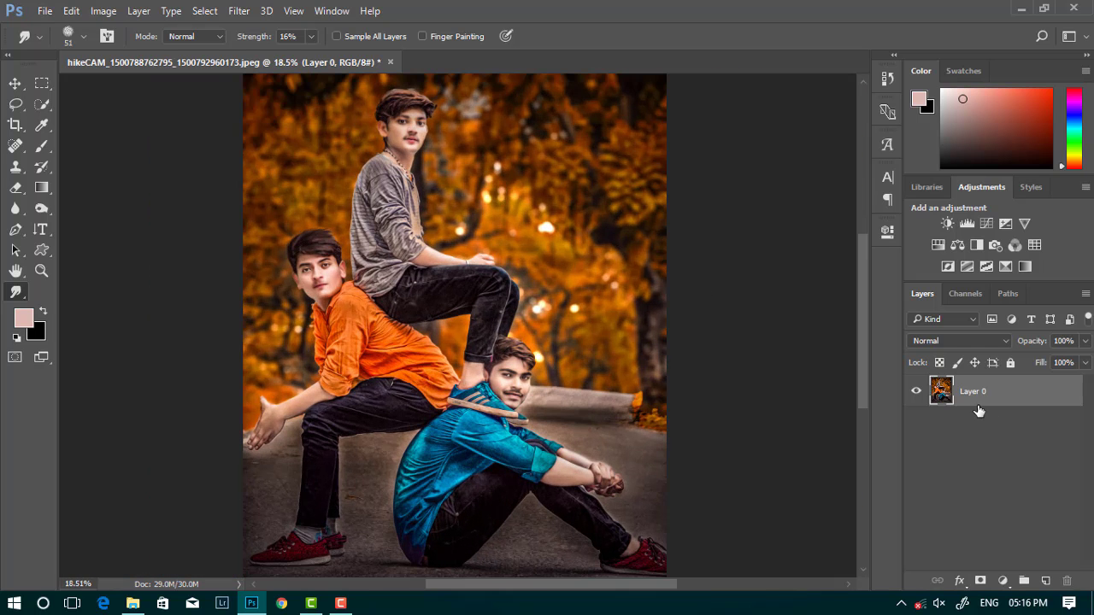
Apply Portraiture with the Default preset, Fine/Medium/Large at -10 and Threshold 9
click(238, 10)
mouse_move(265, 346)
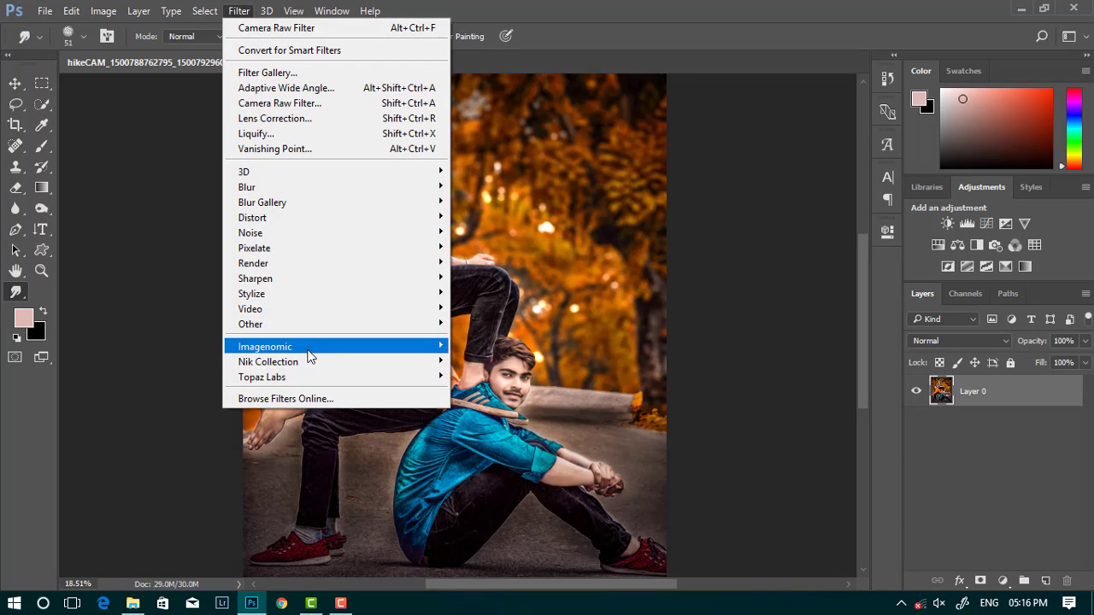
click(484, 362)
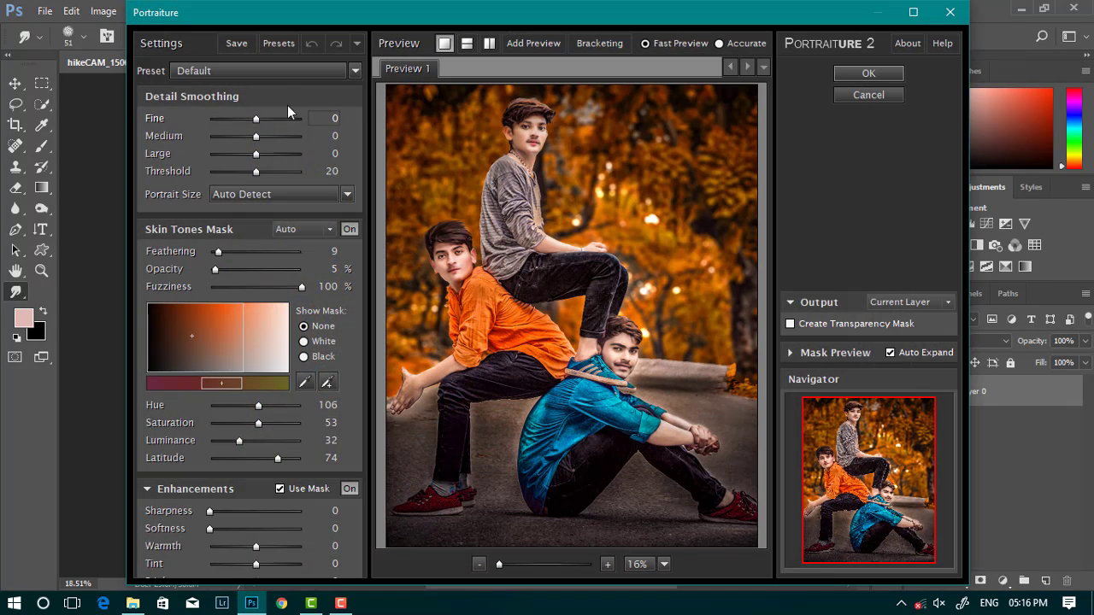
click(257, 70)
click(267, 148)
text(-10	-10	-10	9)
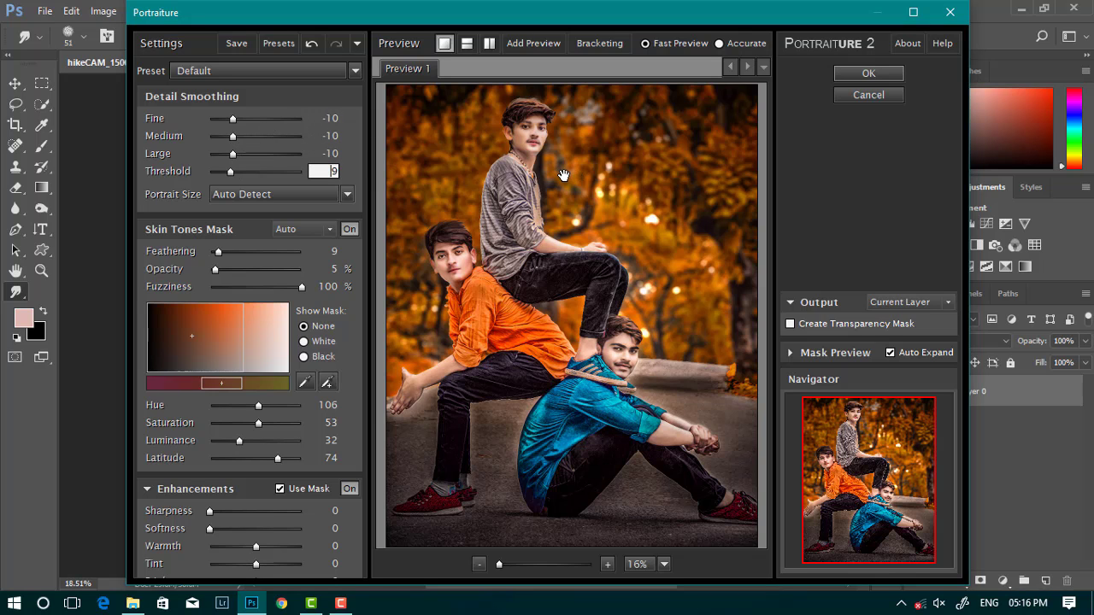
click(869, 74)
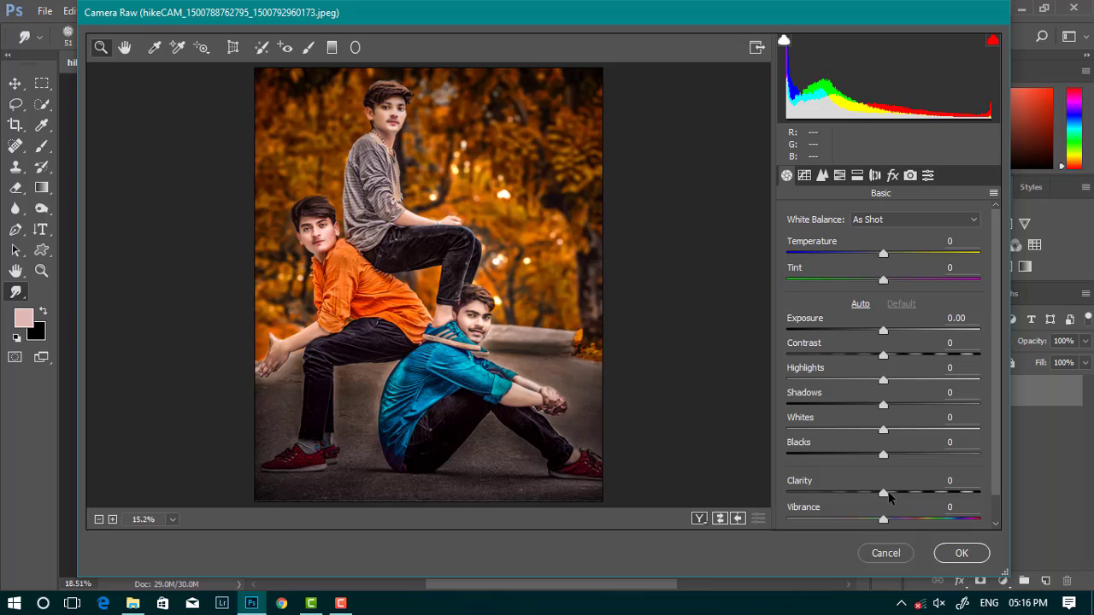
Set Camera Raw Shadows to +22 and Vibrance to +11, leaving Clarity and Highlights at 0
drag(883, 493, 936, 519)
double_click(902, 494)
drag(898, 530, 896, 523)
mouse_move(884, 404)
mouse_down()
mouse_move(921, 405)
mouse_move(907, 405)
mouse_up()
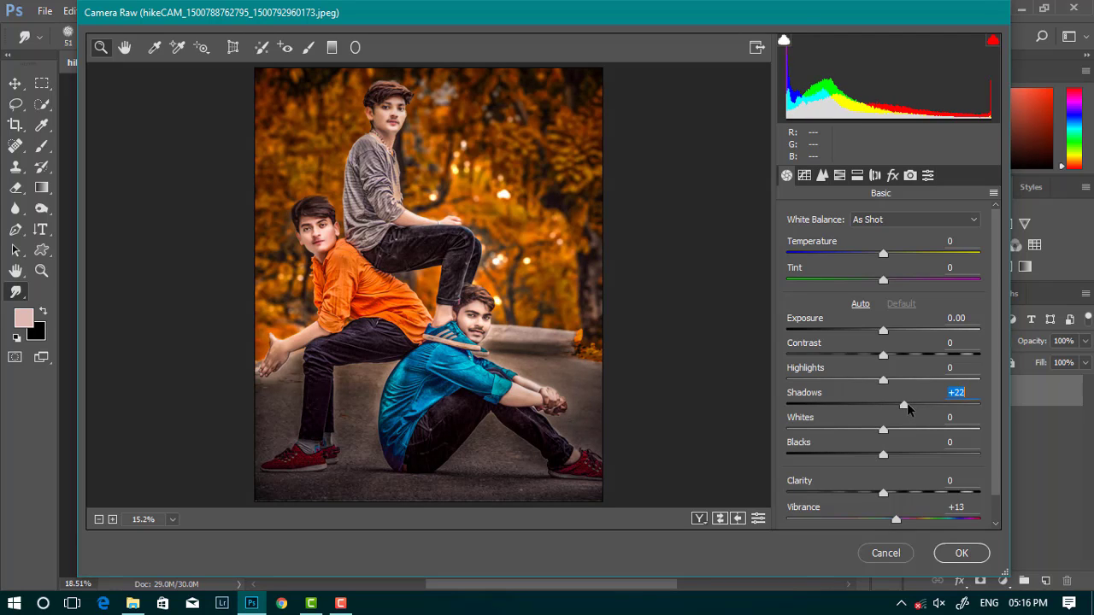
mouse_move(884, 355)
mouse_down()
mouse_move(897, 357)
mouse_move(884, 357)
mouse_up()
drag(896, 520, 894, 520)
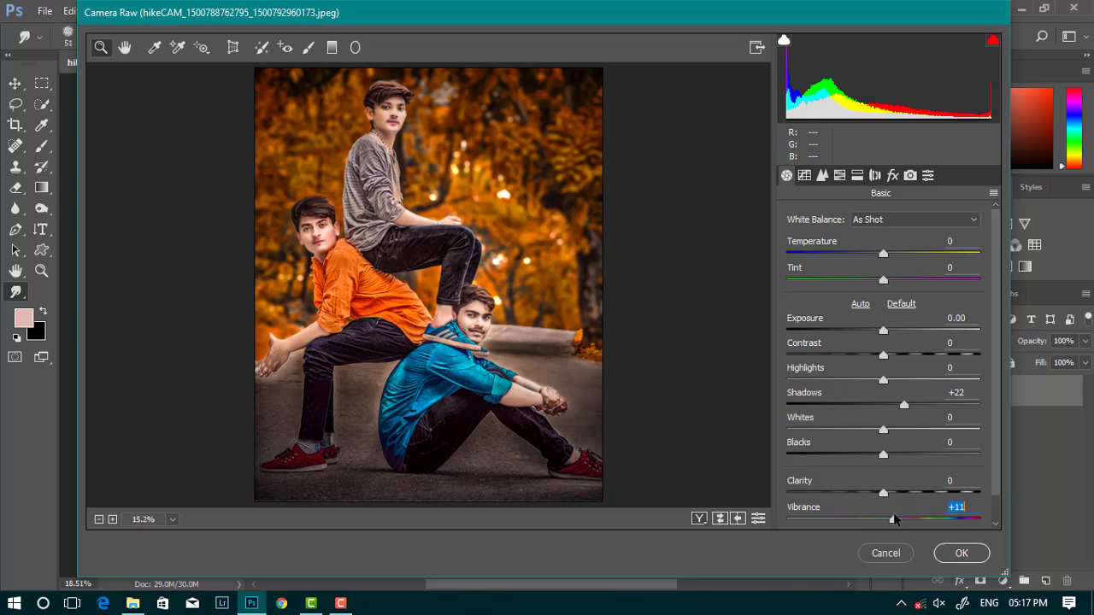
drag(889, 386, 895, 385)
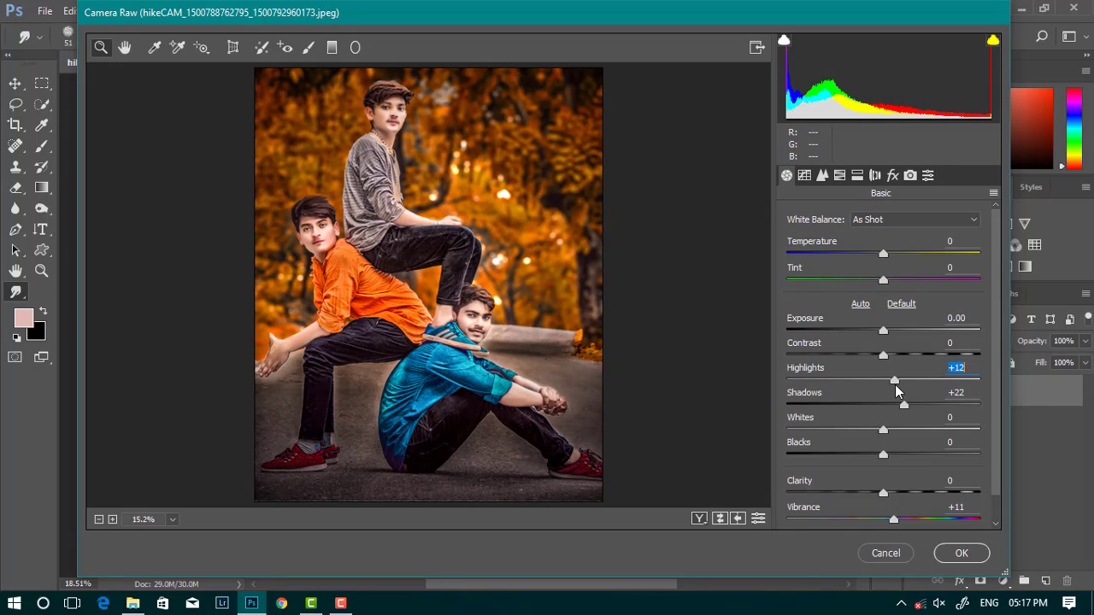
double_click(895, 385)
Review the Detail, Effects and Split Toning panels, then apply the Camera Raw filter
click(822, 175)
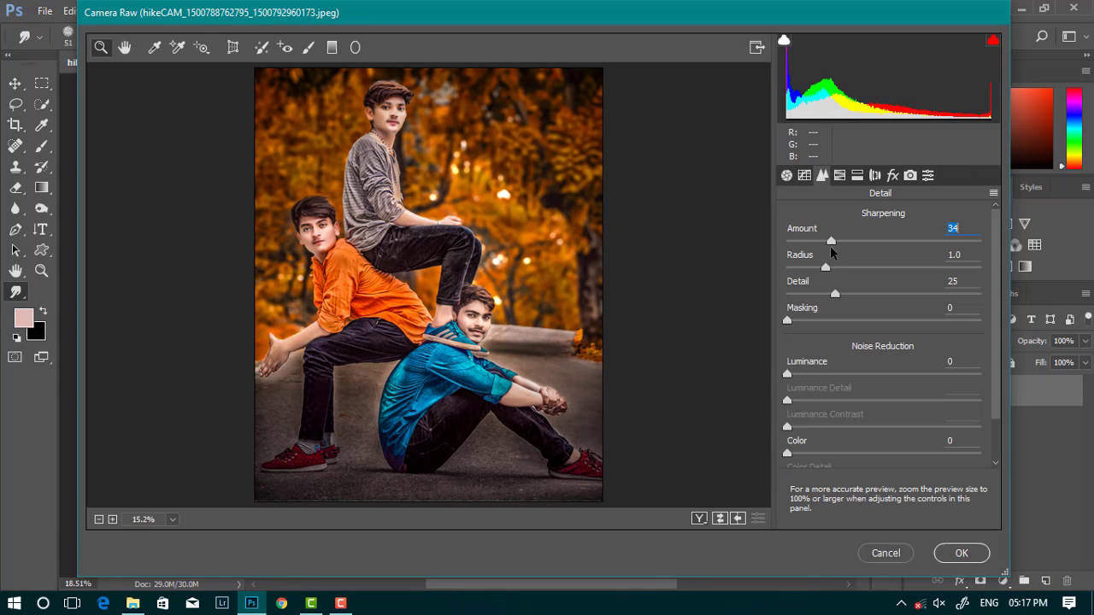
click(892, 175)
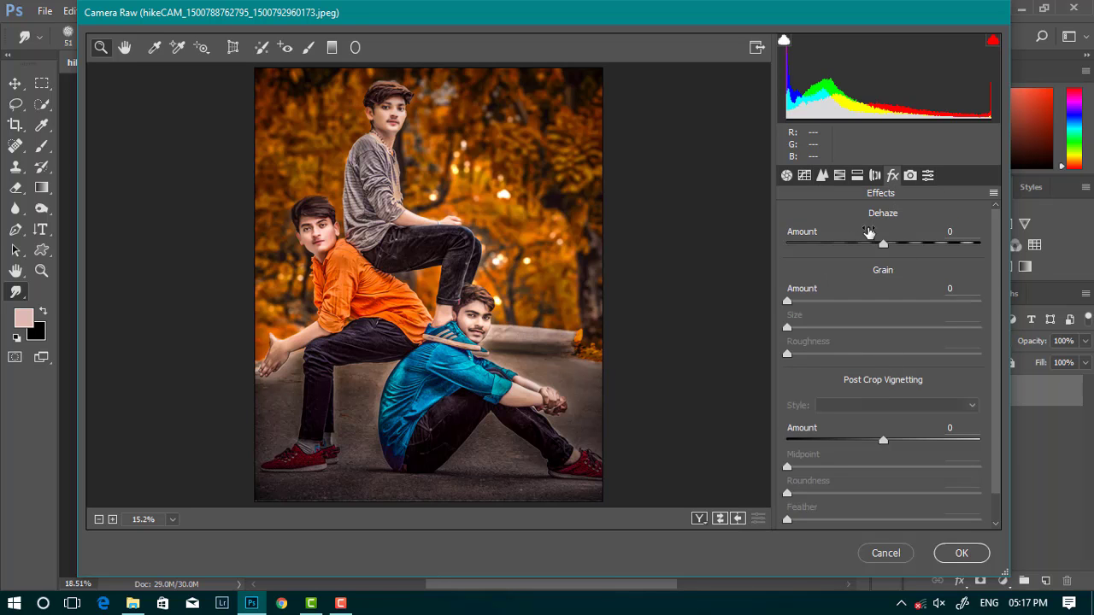
click(858, 176)
key(Return)
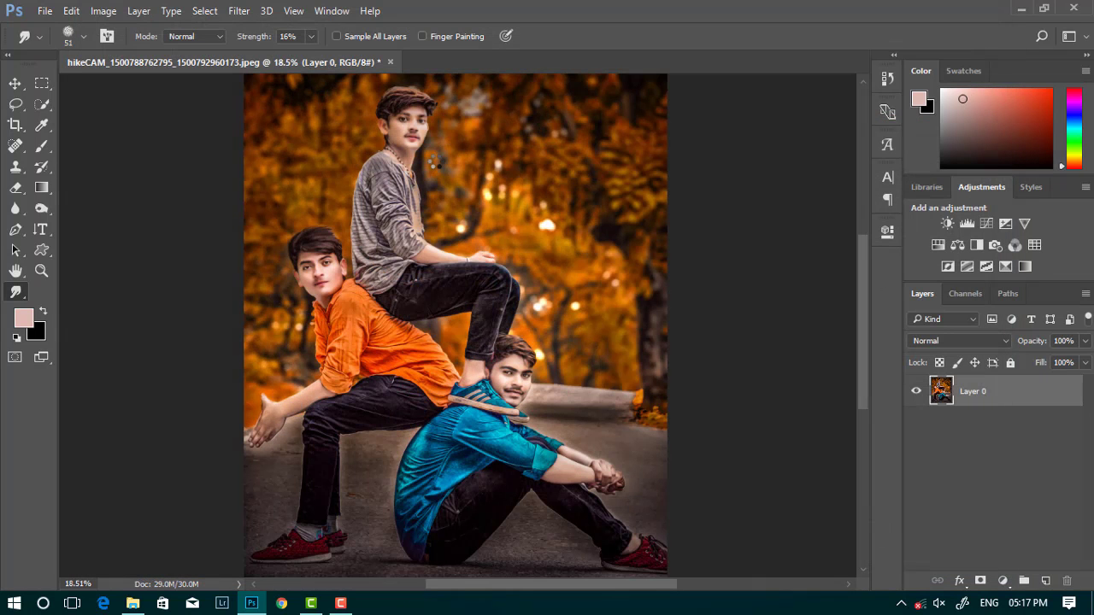
Quick-select the lower boy's face, forearm and hands
scroll(433, 162, down, 3)
scroll(525, 261, up, 2)
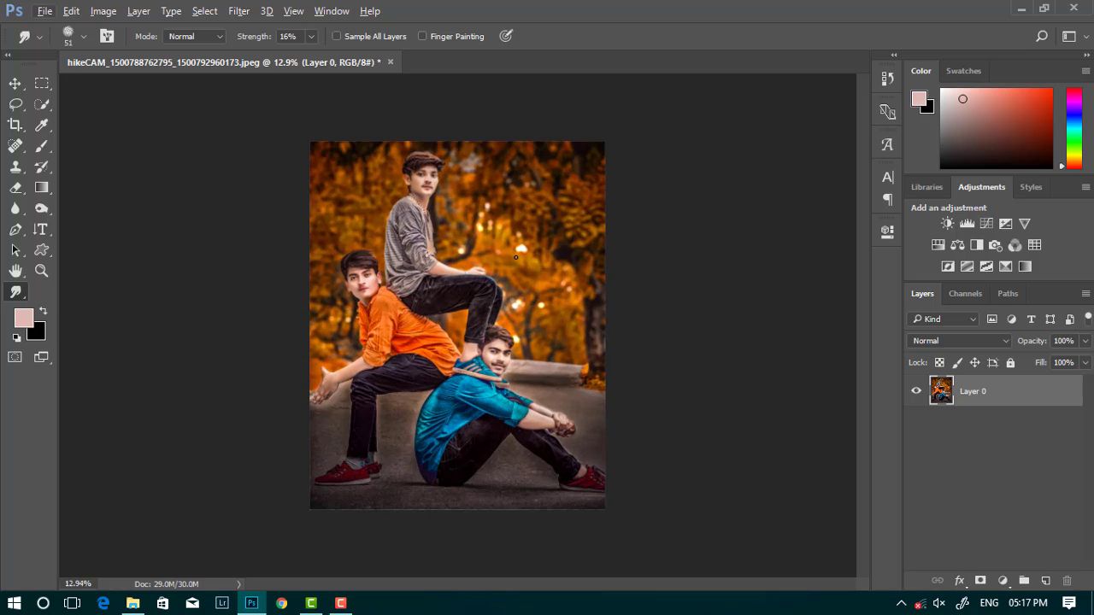
scroll(525, 261, up, 1)
scroll(531, 261, up, 2)
scroll(541, 263, down, 2)
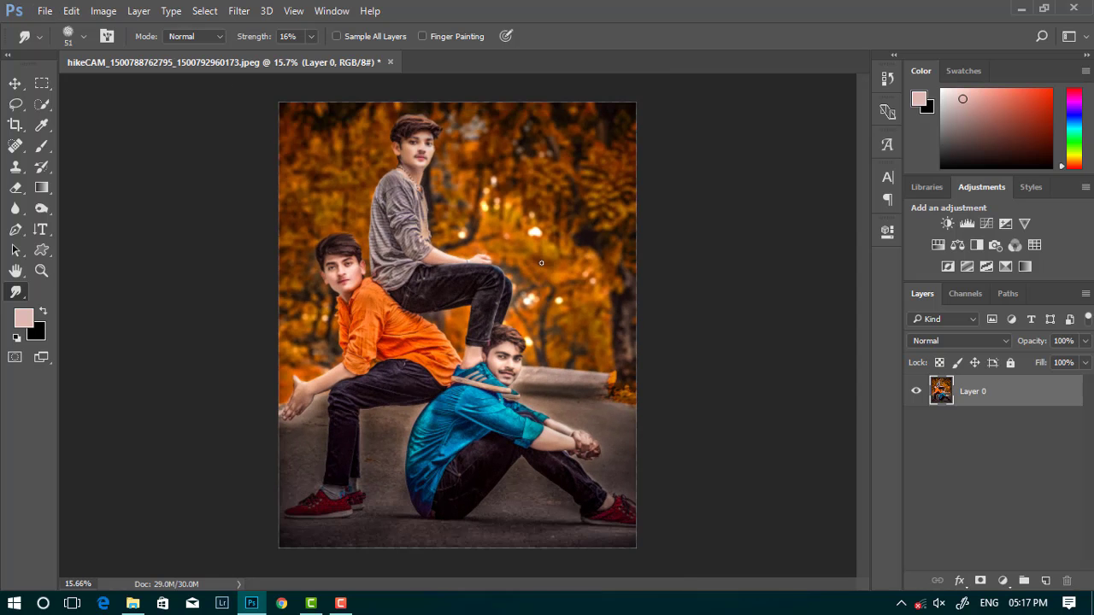
scroll(547, 266, up, 1)
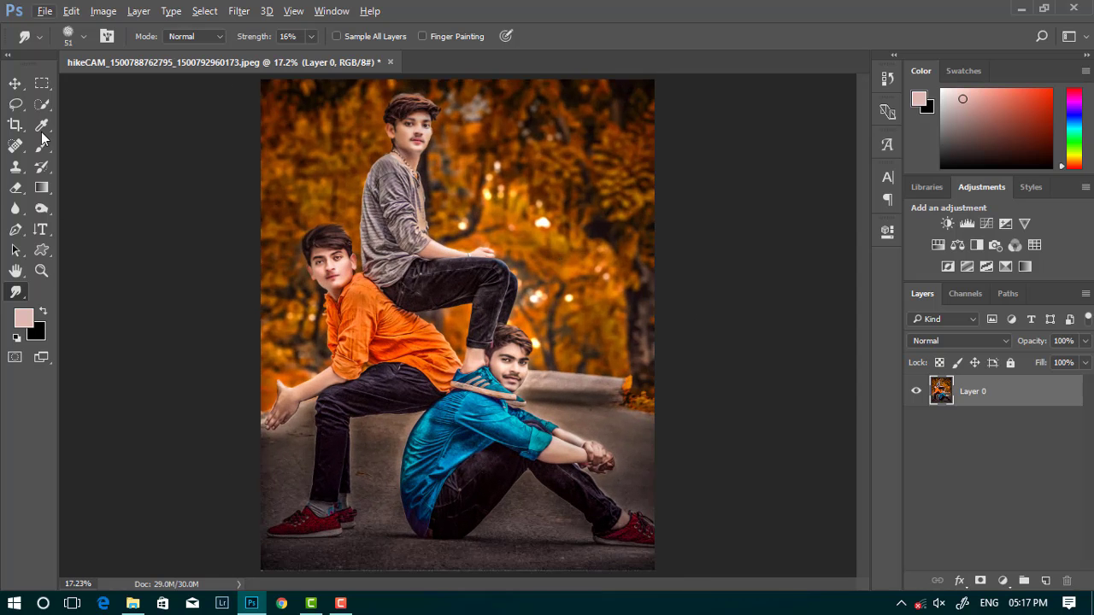
click(41, 104)
scroll(506, 295, up, 1)
drag(511, 364, 513, 408)
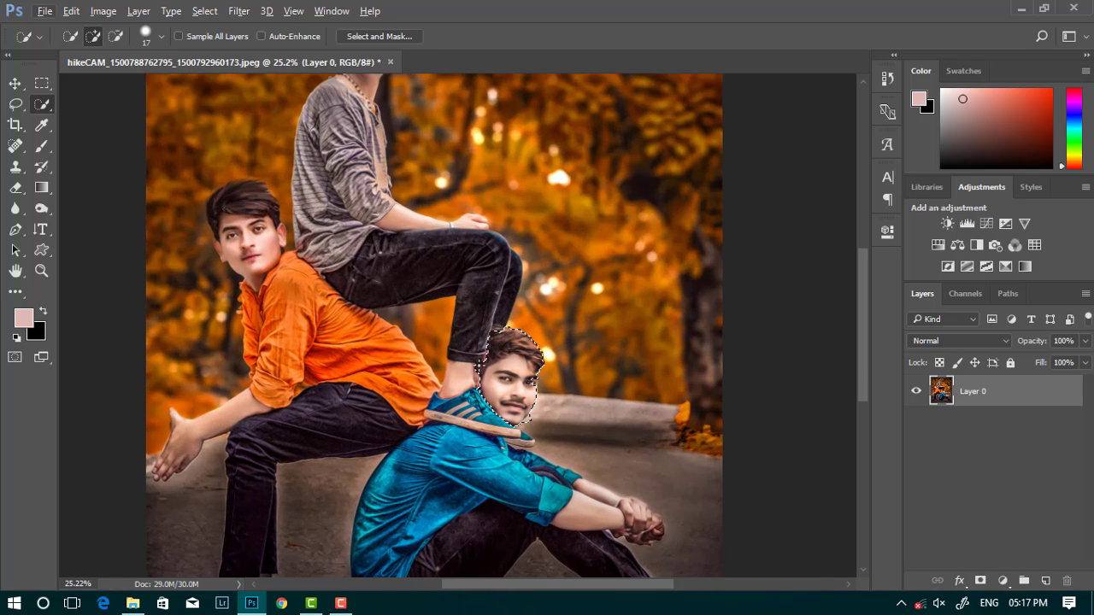
scroll(550, 402, down, 1)
drag(570, 477, 614, 484)
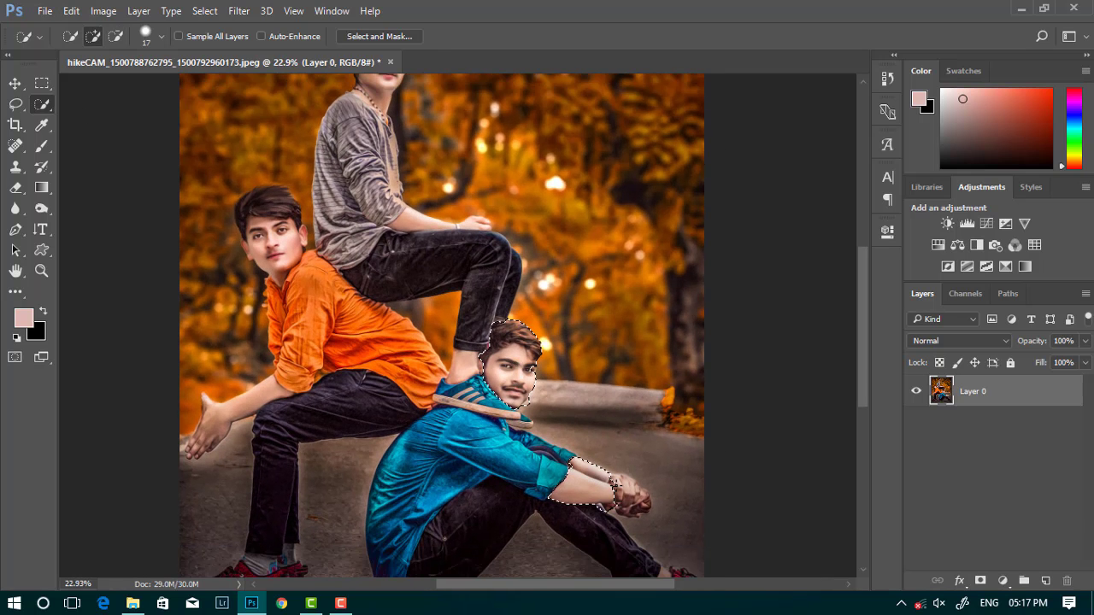
Apply Levels to the selection with a black input of 11
click(104, 10)
click(588, 54)
drag(730, 360, 740, 360)
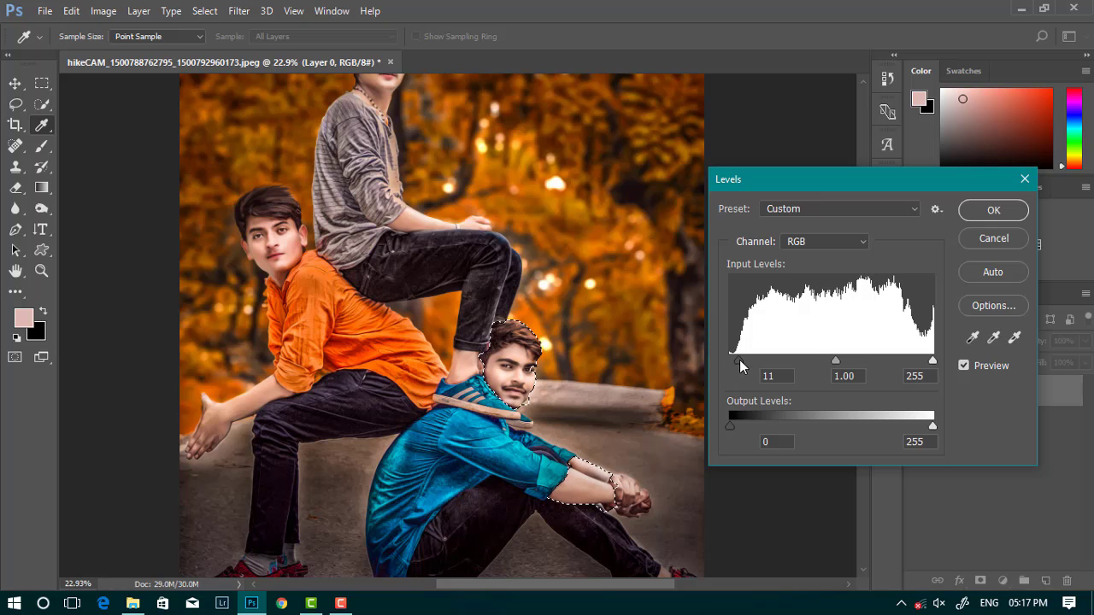
click(1025, 178)
Switch to the Rectangular Marquee selection tool
click(41, 83)
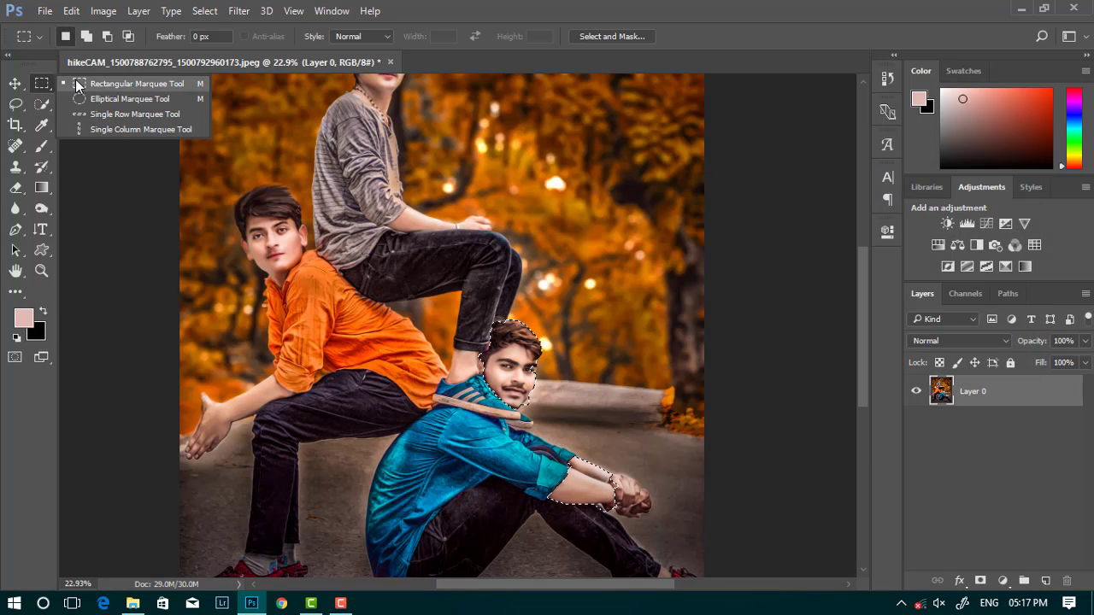
scroll(282, 139, down, 5)
click(282, 138)
scroll(433, 212, up, 3)
scroll(465, 232, up, 2)
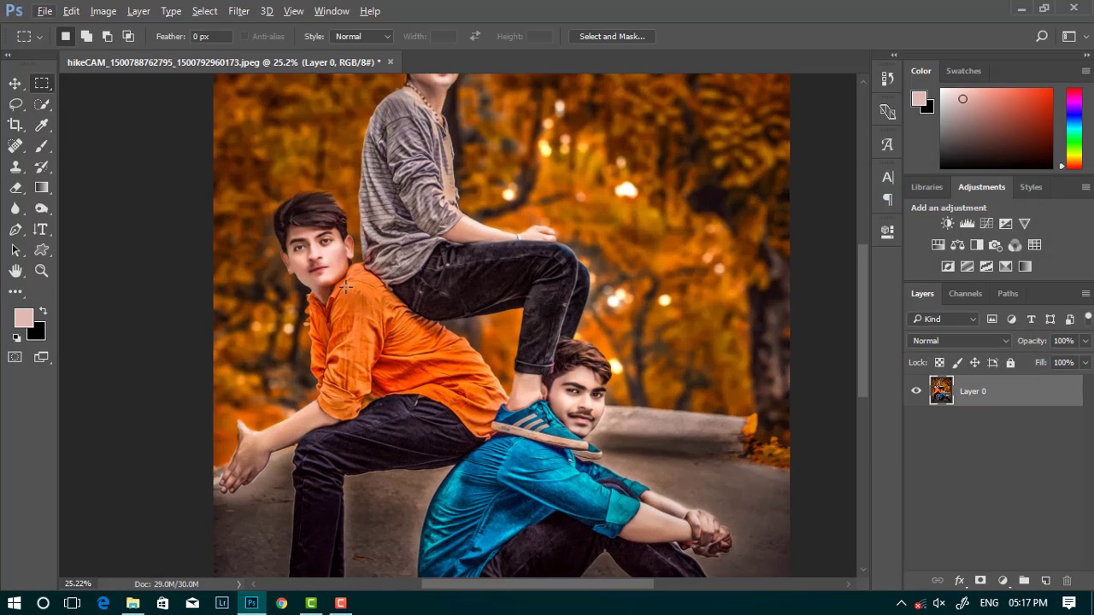
scroll(484, 272, down, 3)
Add a Selective Color adjustment layer with Reds' Cyan reduced to -19
click(1003, 581)
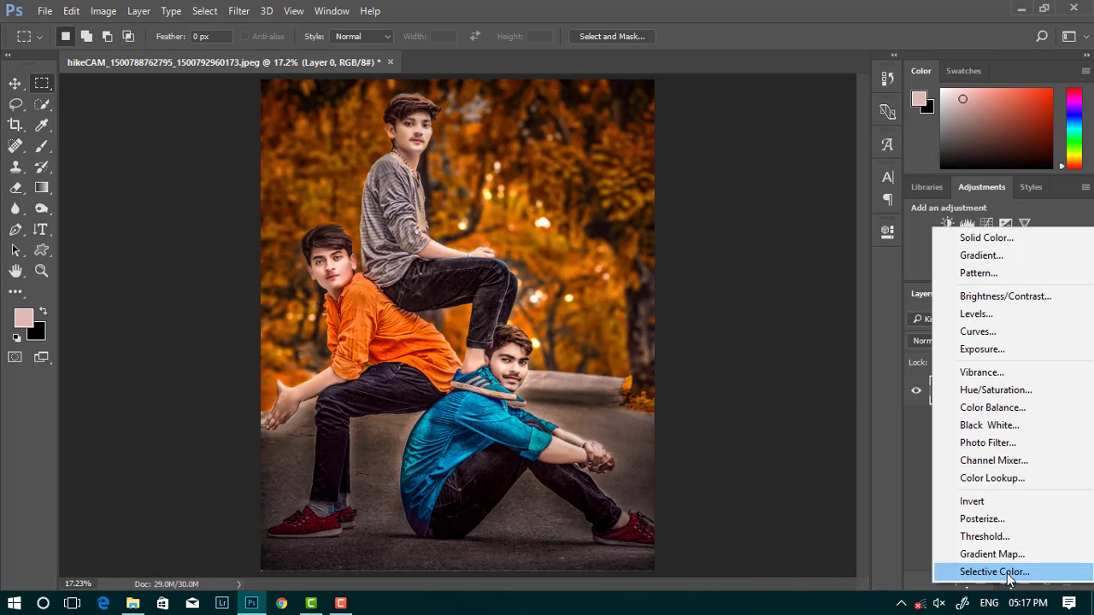
mouse_move(749, 421)
mouse_down()
mouse_move(727, 421)
mouse_move(749, 421)
mouse_move(721, 393)
mouse_move(789, 392)
mouse_move(749, 391)
mouse_move(717, 360)
mouse_move(749, 360)
mouse_up()
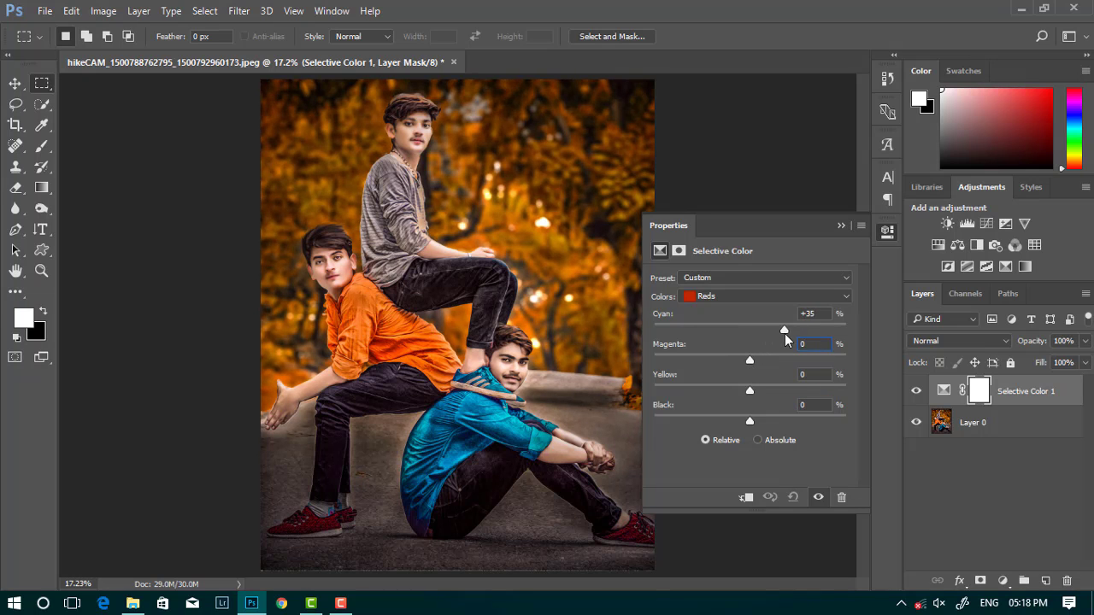
mouse_move(784, 331)
mouse_down()
mouse_move(704, 330)
mouse_move(750, 332)
mouse_up()
click(840, 226)
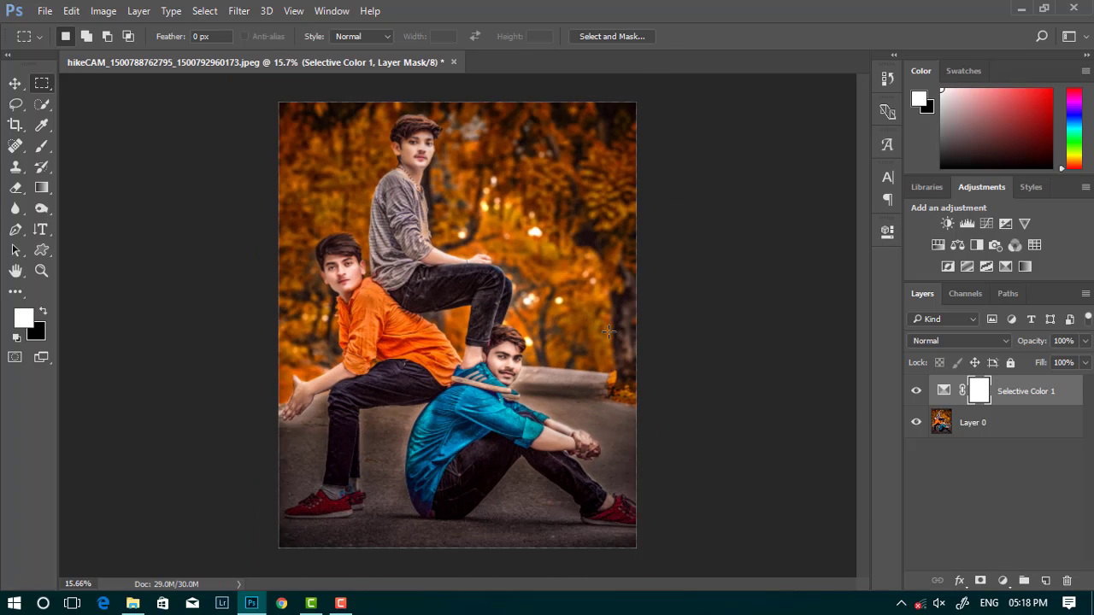
Add a Color Lookup layer, cycling 3DLUT files to Fuji ETERNA 250D Kodak 2395
click(1005, 583)
click(999, 479)
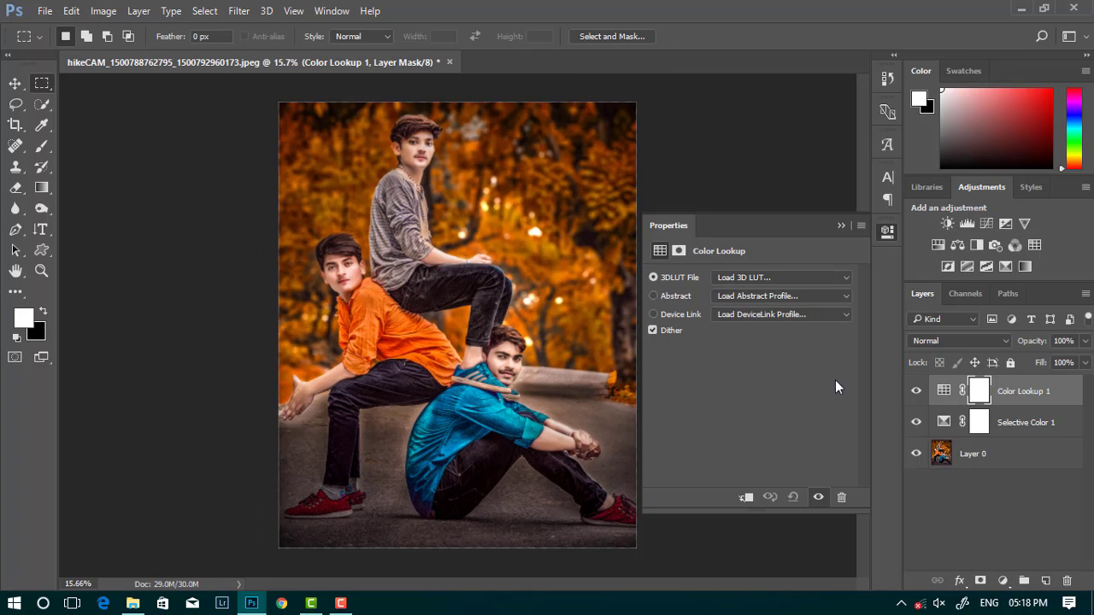
click(782, 276)
click(776, 359)
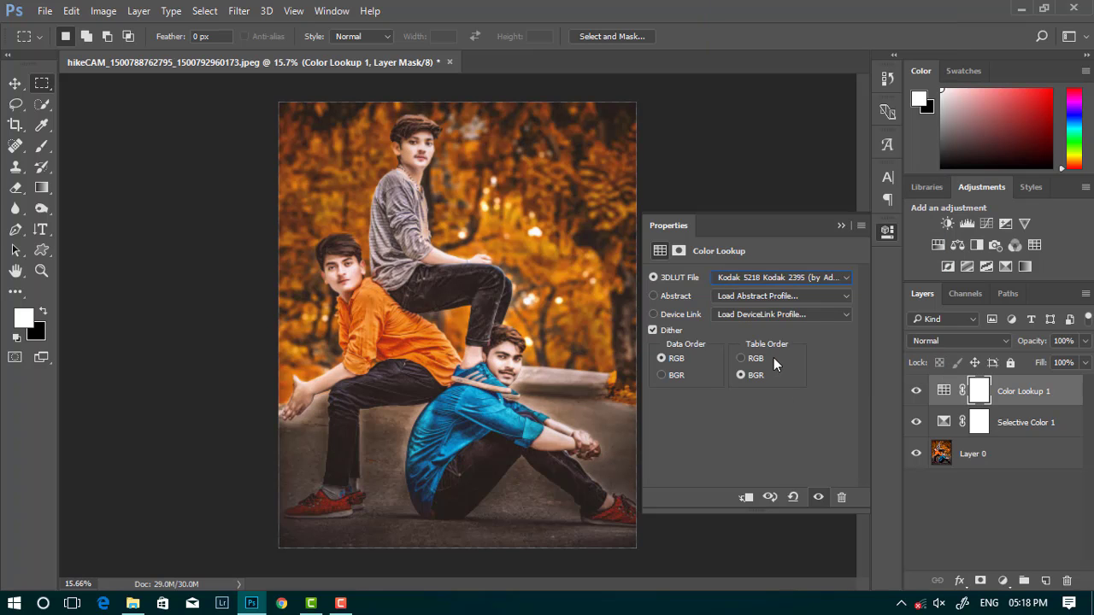
key(Up)
key(Up)
key(Up)
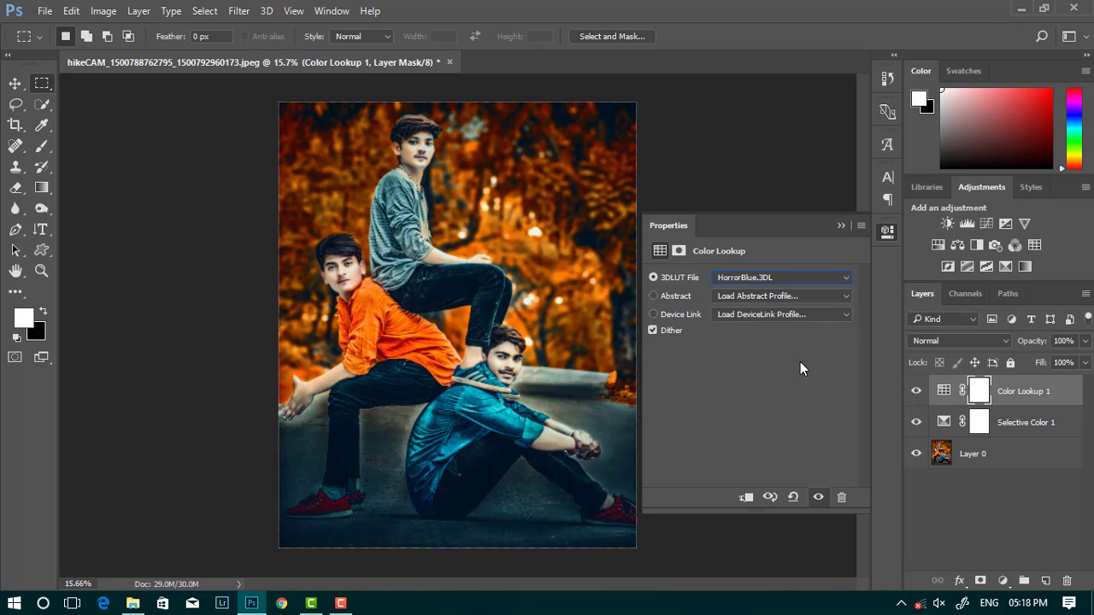
key(Up)
key(Up)
key(Up)
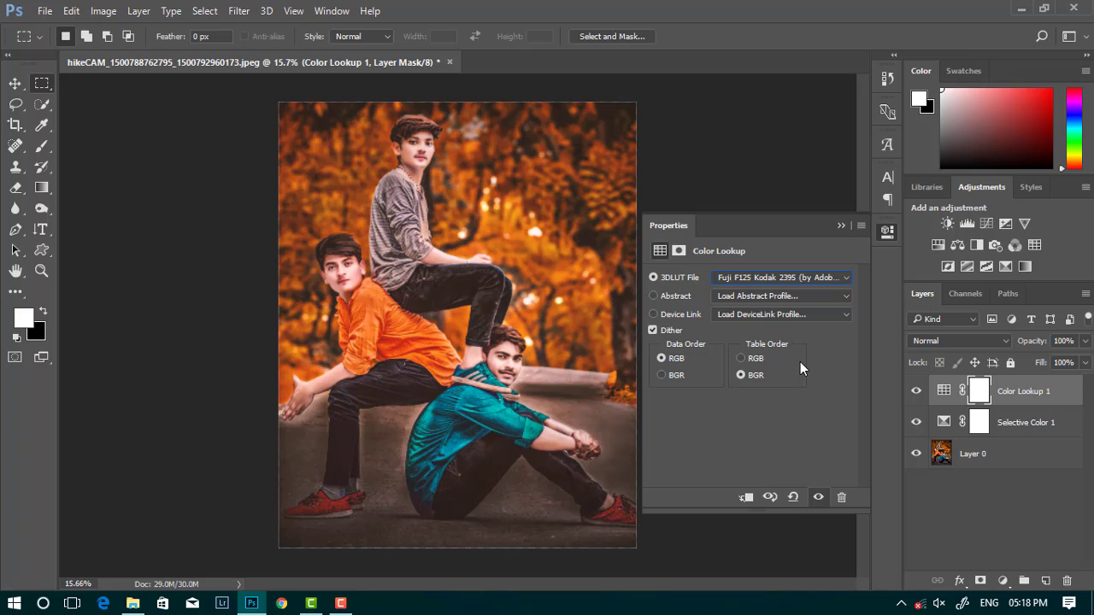
key(Up)
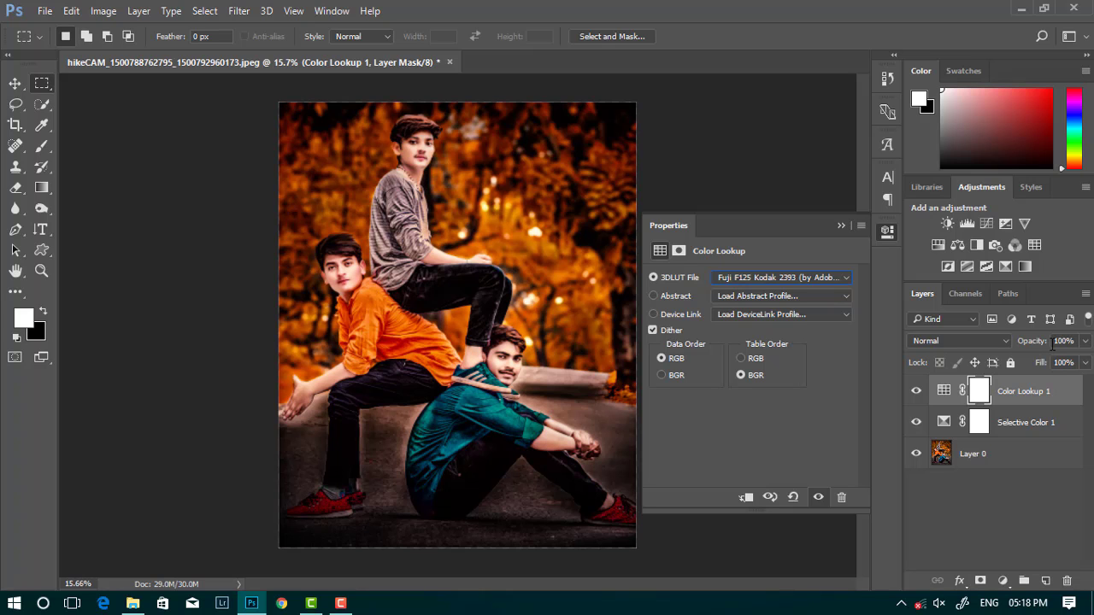
key(Up)
Lower the Color Lookup layer's opacity to 22%
click(1084, 341)
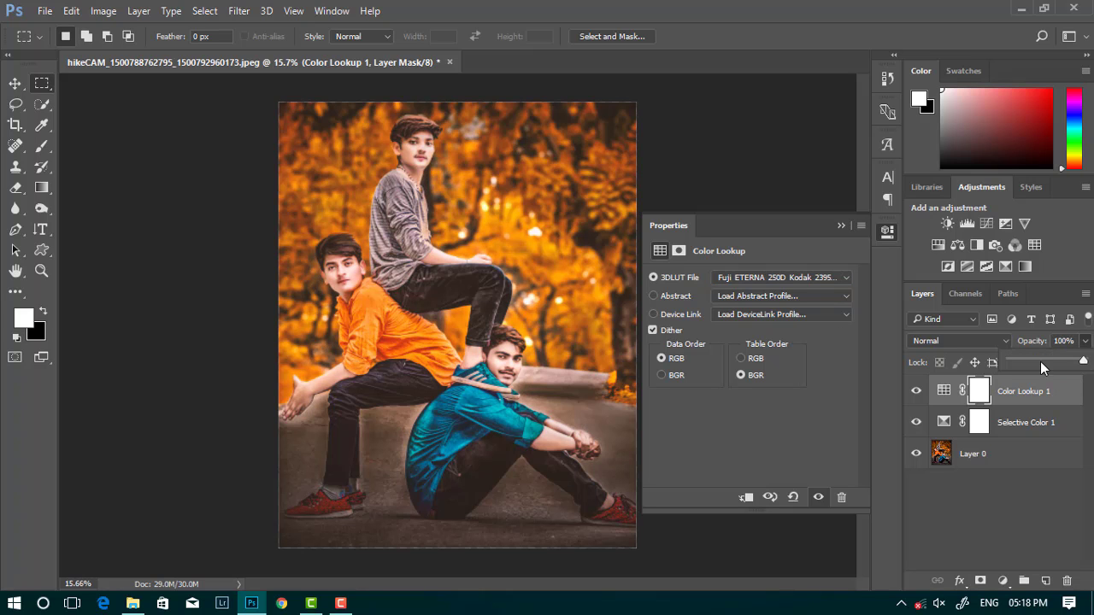
drag(1040, 362, 1031, 365)
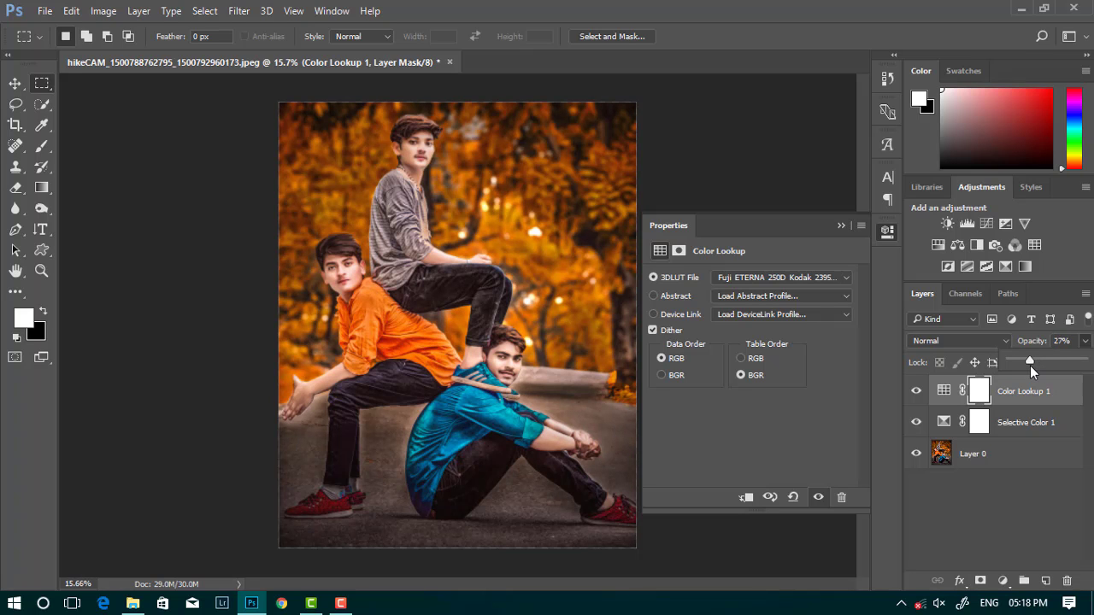
right_click(1029, 453)
Merge all visible layers into a single Layer 0
click(744, 565)
click(841, 225)
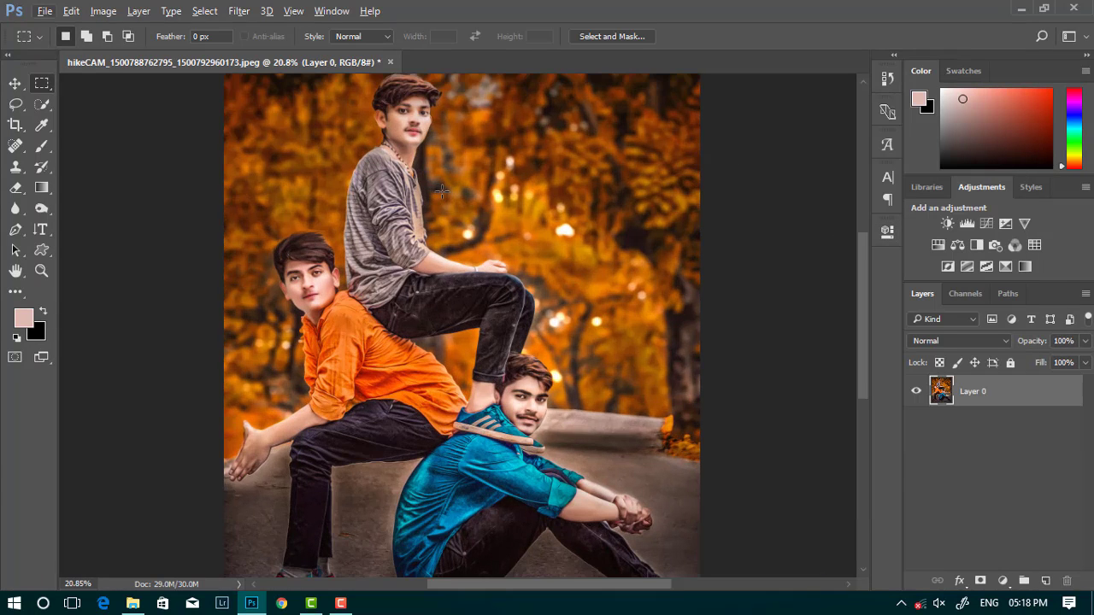
scroll(458, 195, up, 1)
Apply another Camera Raw filter pass with a Clarity boost
click(239, 10)
click(282, 105)
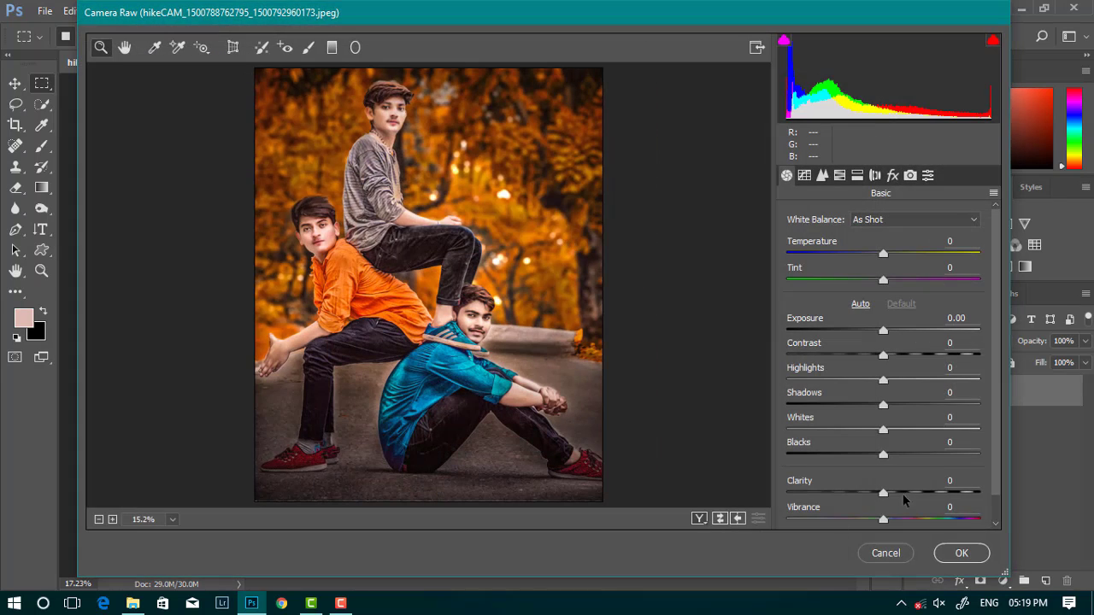
click(901, 494)
click(961, 553)
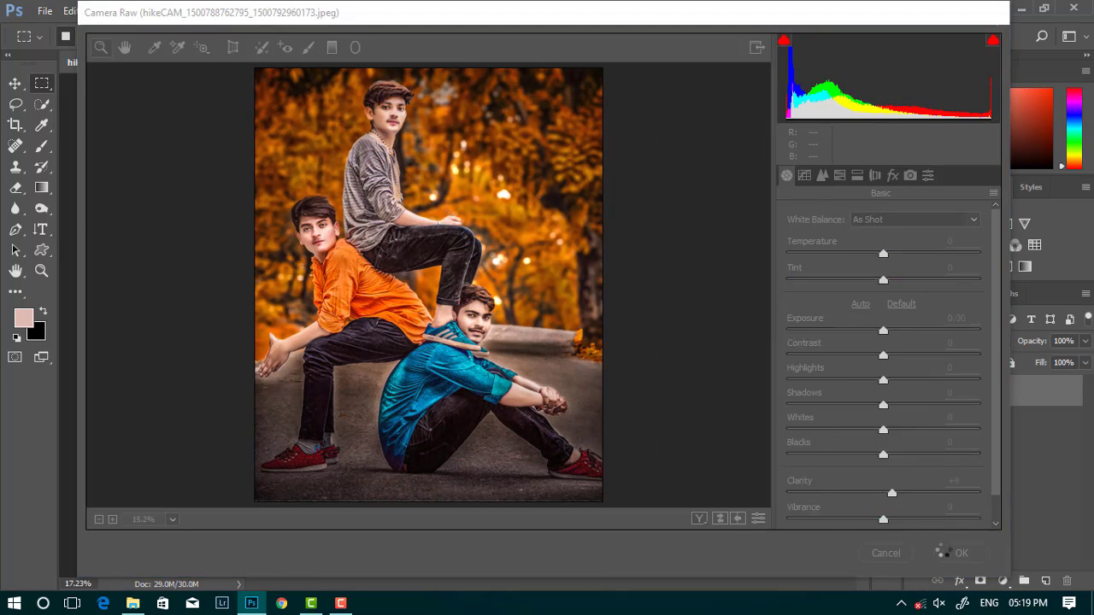
click(44, 11)
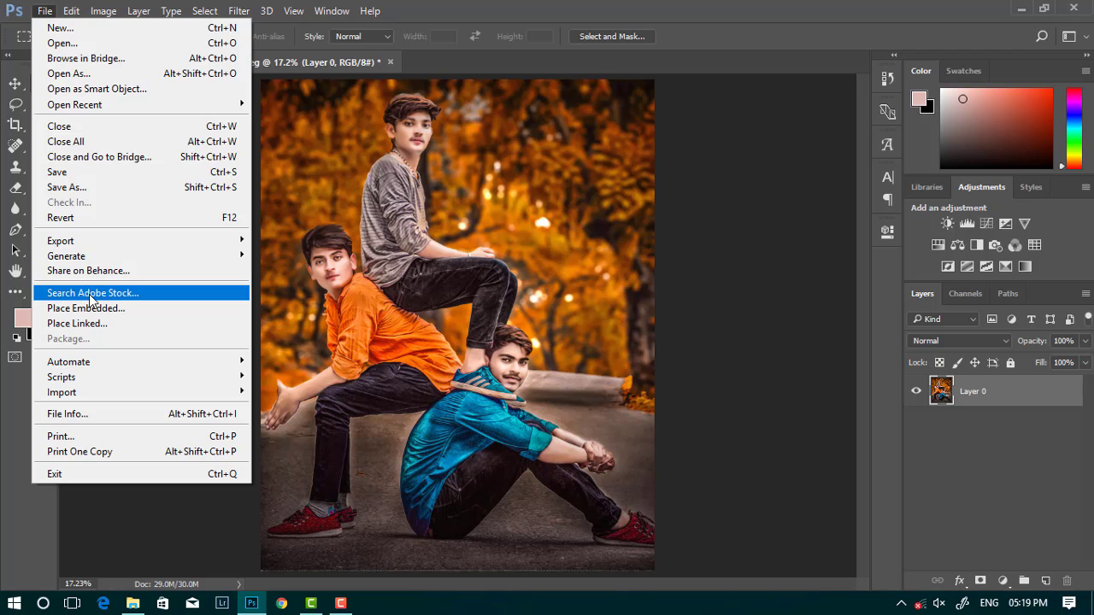
Place Embedded the S.R. RDITING ZONE (17) image from the light S.R. Editing Zone folder
click(86, 307)
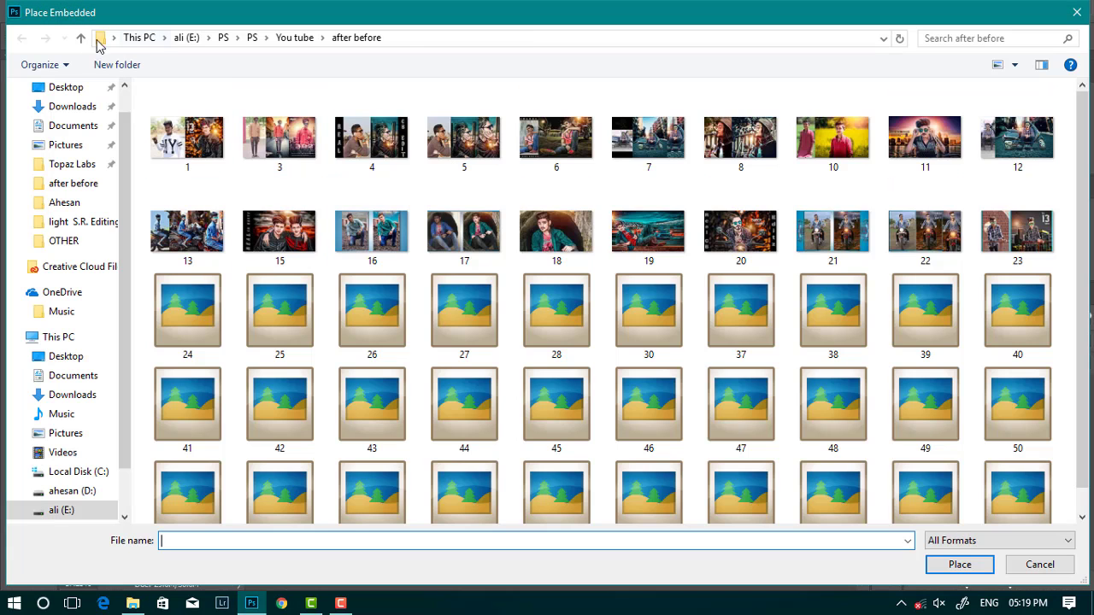
click(80, 38)
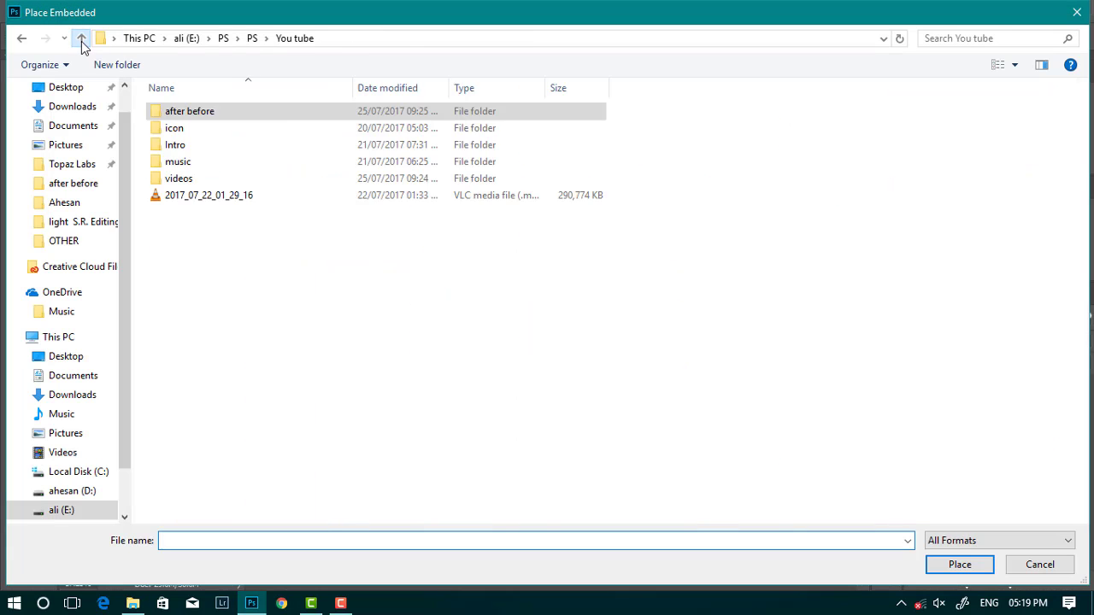
click(80, 38)
double_click(372, 147)
double_click(262, 153)
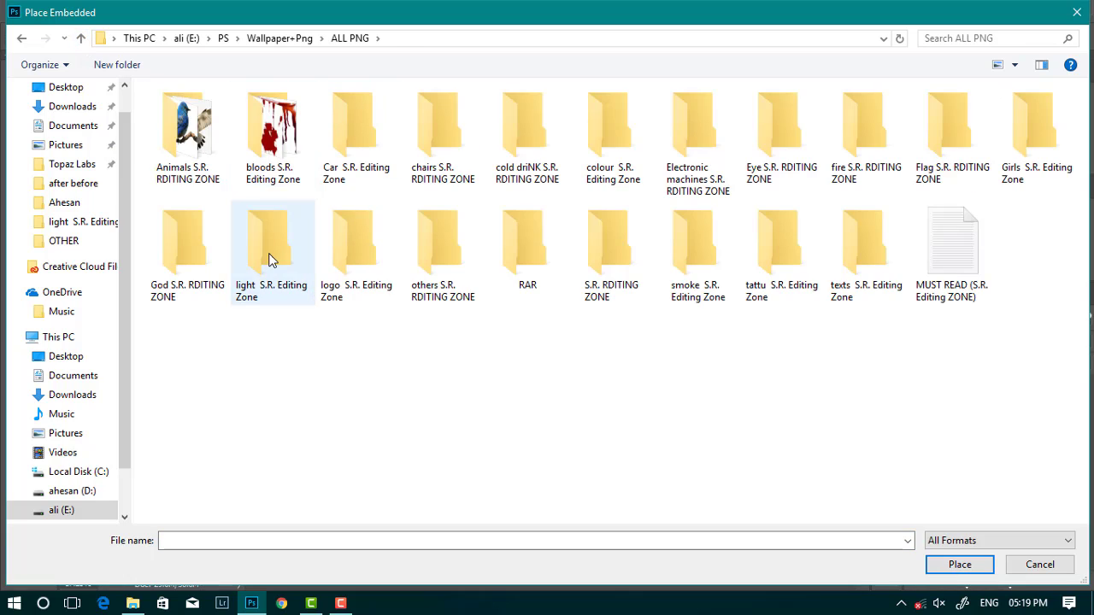
double_click(268, 250)
double_click(782, 241)
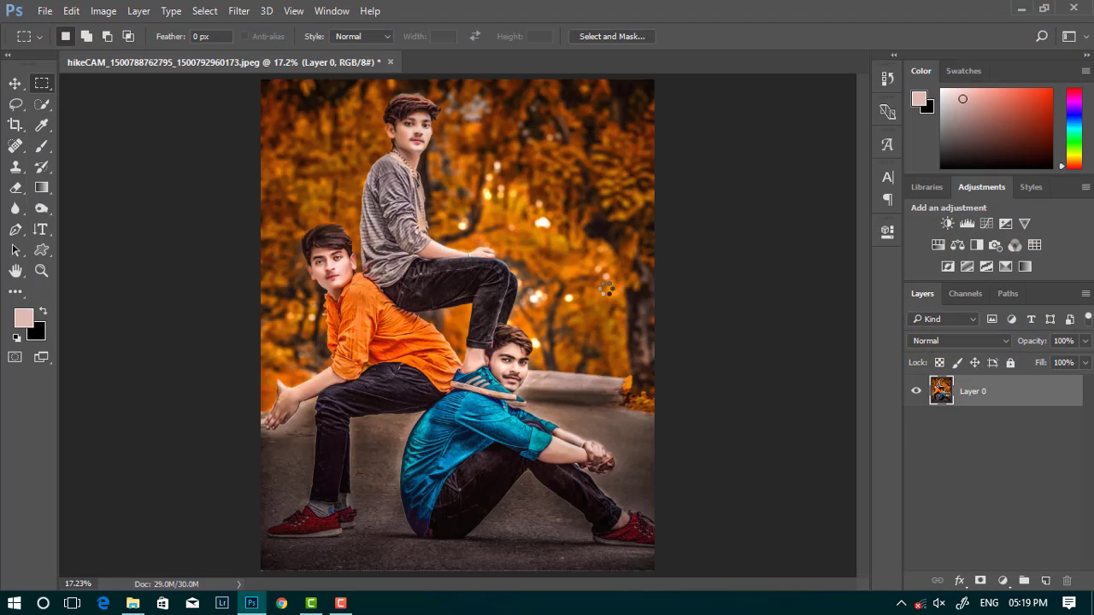
Set the light layer to Screen, enlarge it and centre it between the boys
drag(599, 244, 389, 325)
click(959, 340)
click(949, 129)
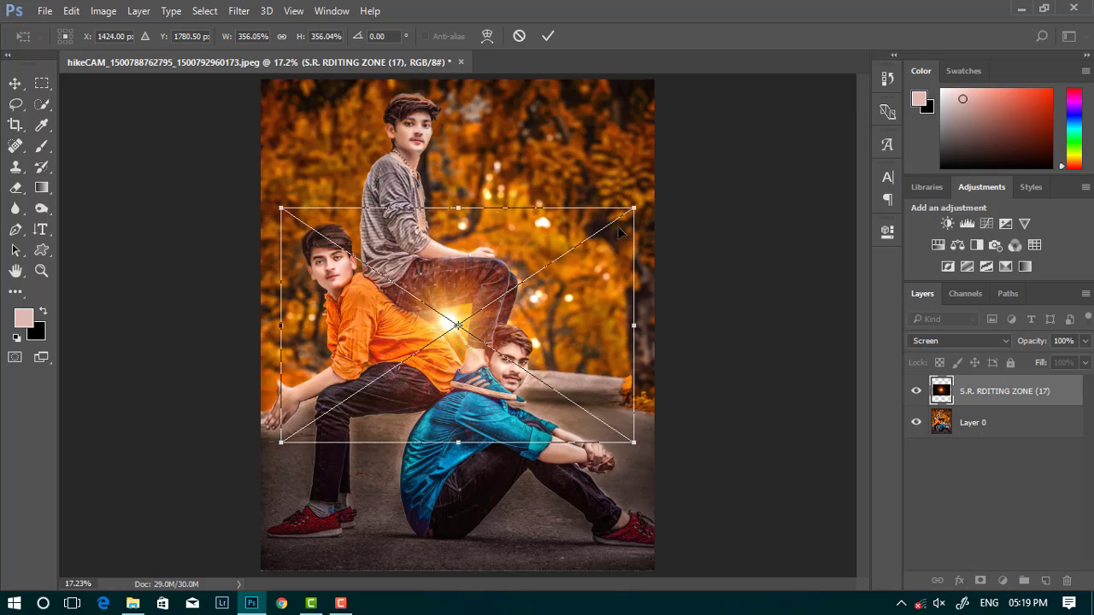
drag(634, 209, 656, 193)
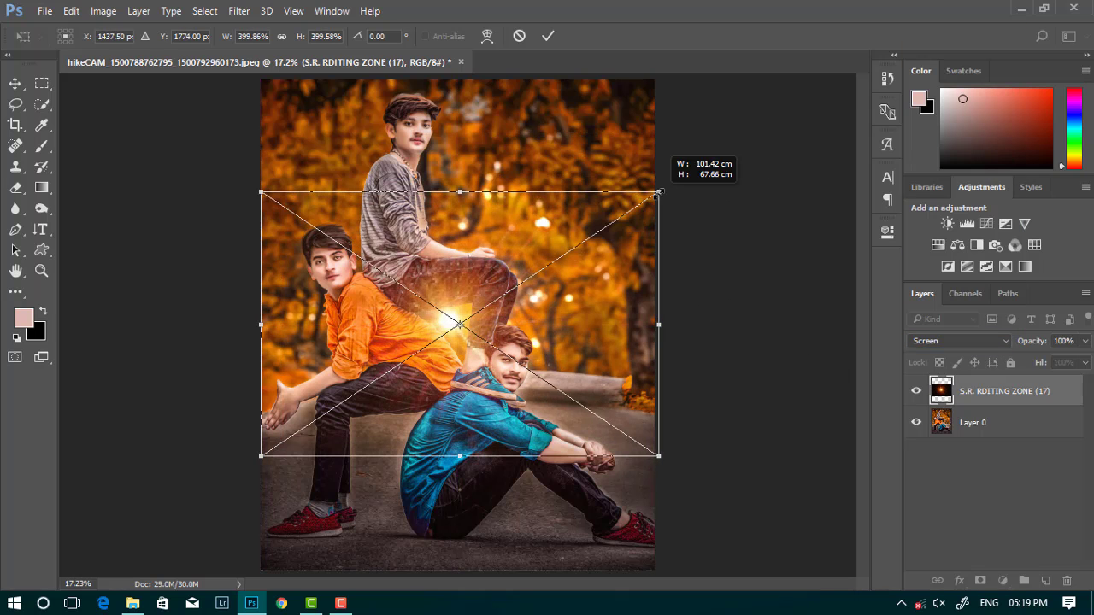
click(547, 36)
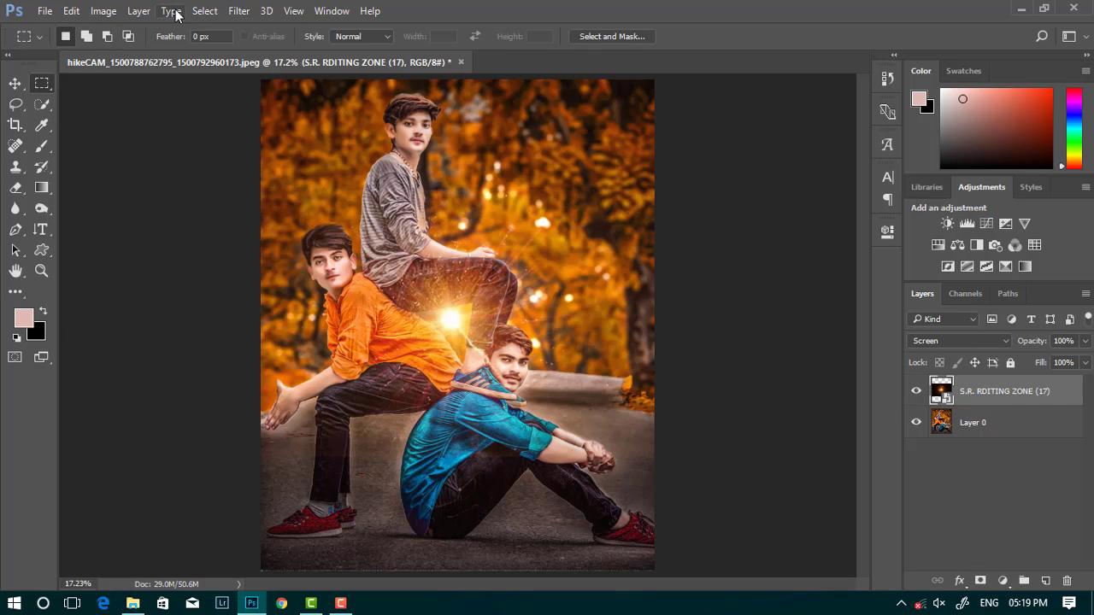
Blur the light layer with a 37.4-pixel Gaussian Blur
click(239, 10)
click(487, 247)
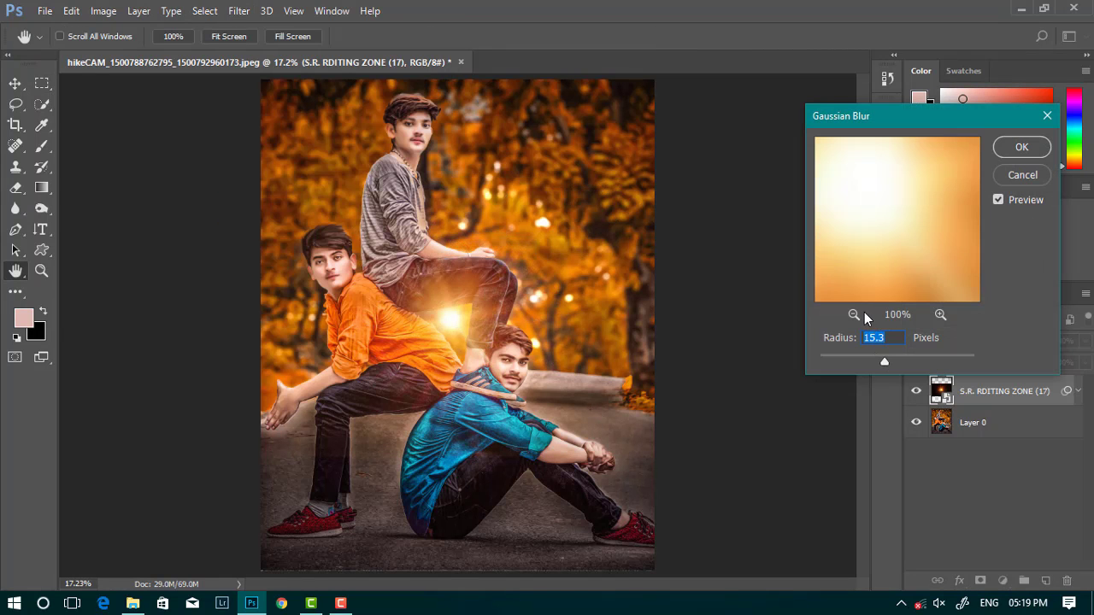
click(853, 314)
drag(884, 361, 898, 361)
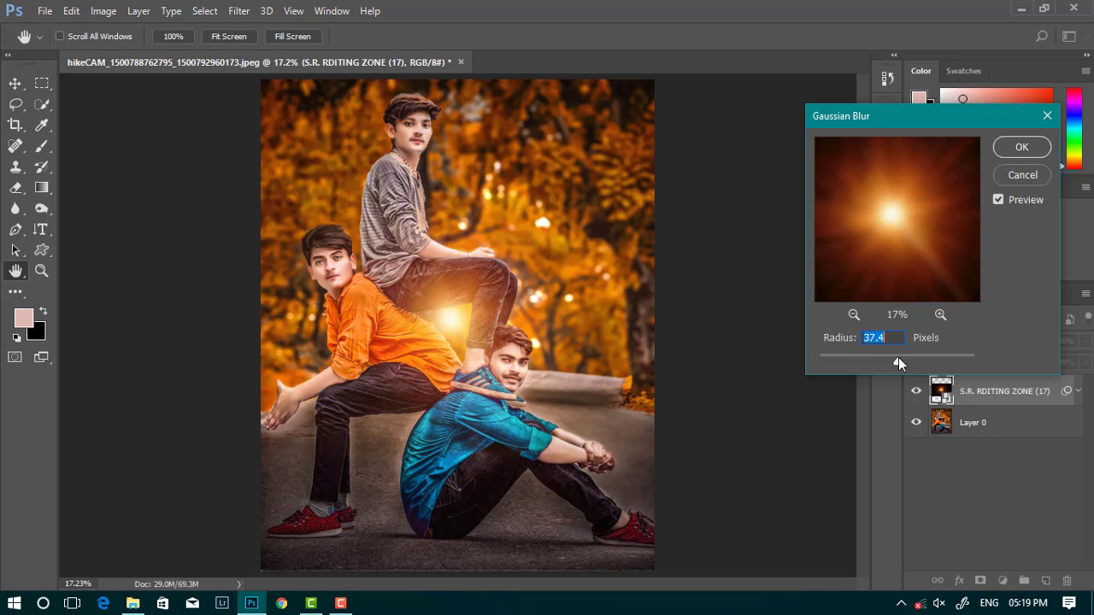
click(1008, 148)
Nudge the blurred light burst slightly with Free Transform
key(v)
key(ctrl+t)
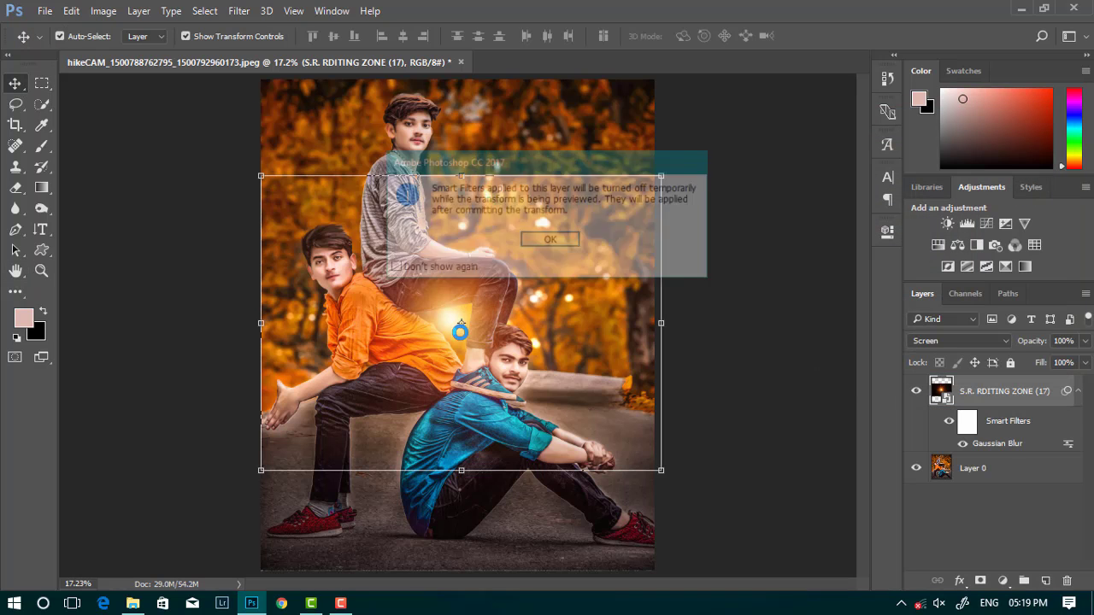
click(550, 239)
drag(457, 316, 461, 321)
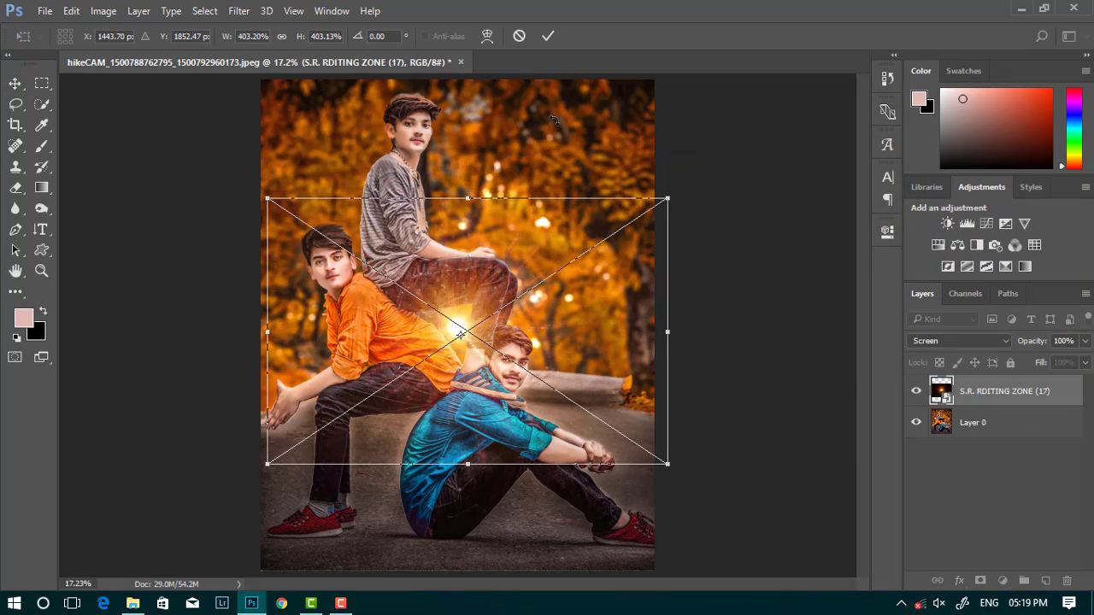
click(548, 36)
Darken the light layer with Levels at a black input of 14
click(103, 10)
click(308, 68)
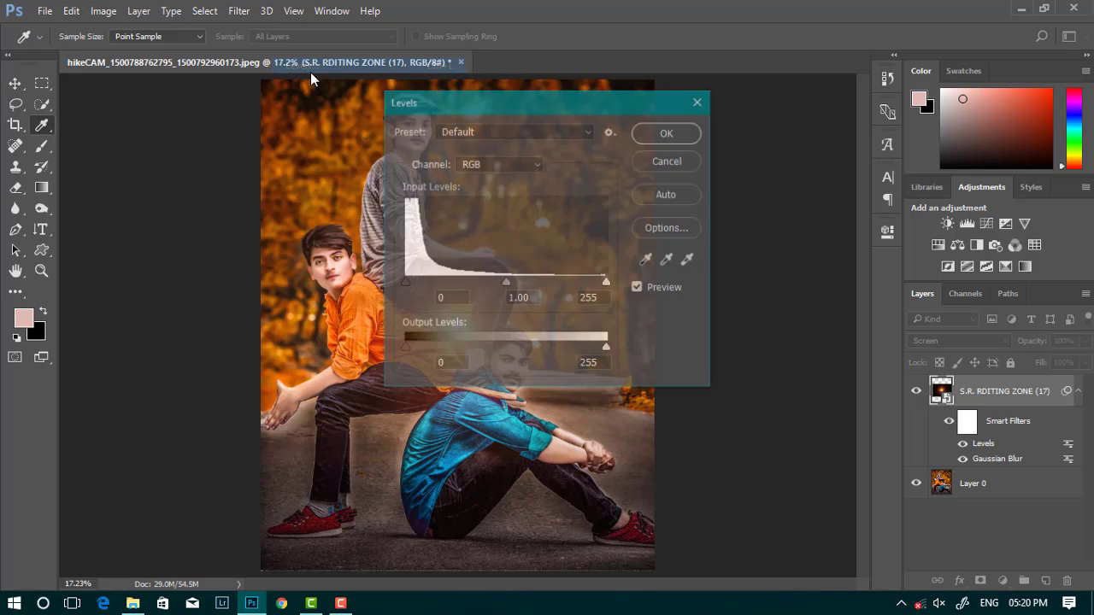
drag(478, 98, 855, 94)
drag(762, 276, 773, 286)
click(1025, 125)
Shift the light burst slightly again with Free Transform
key(v)
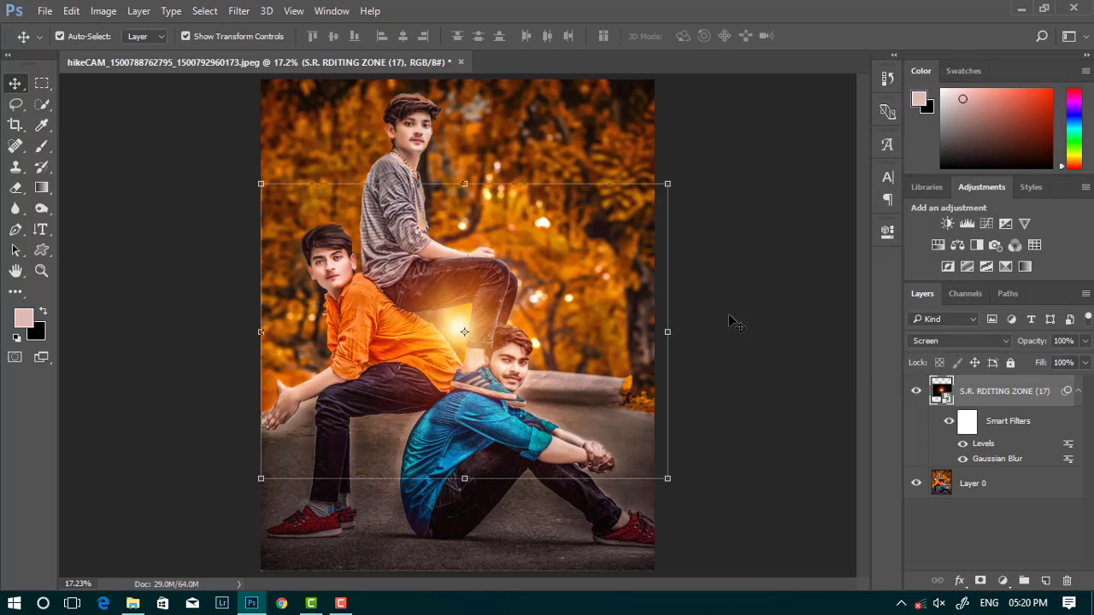
scroll(450, 334, down, 3)
scroll(451, 334, up, 3)
key(ctrl+t)
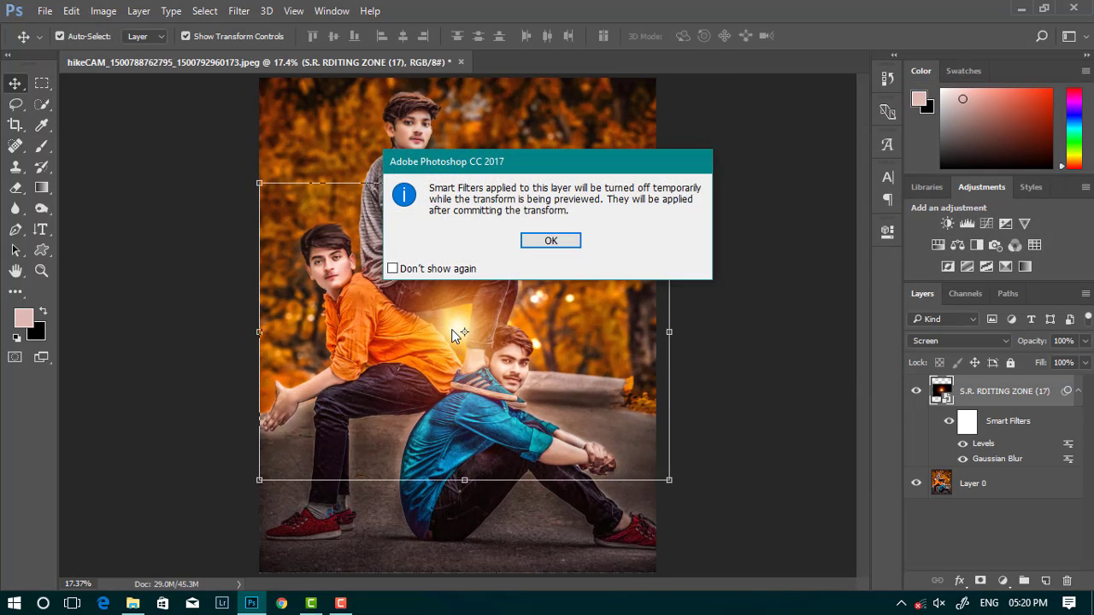
key(Return)
drag(459, 328, 453, 319)
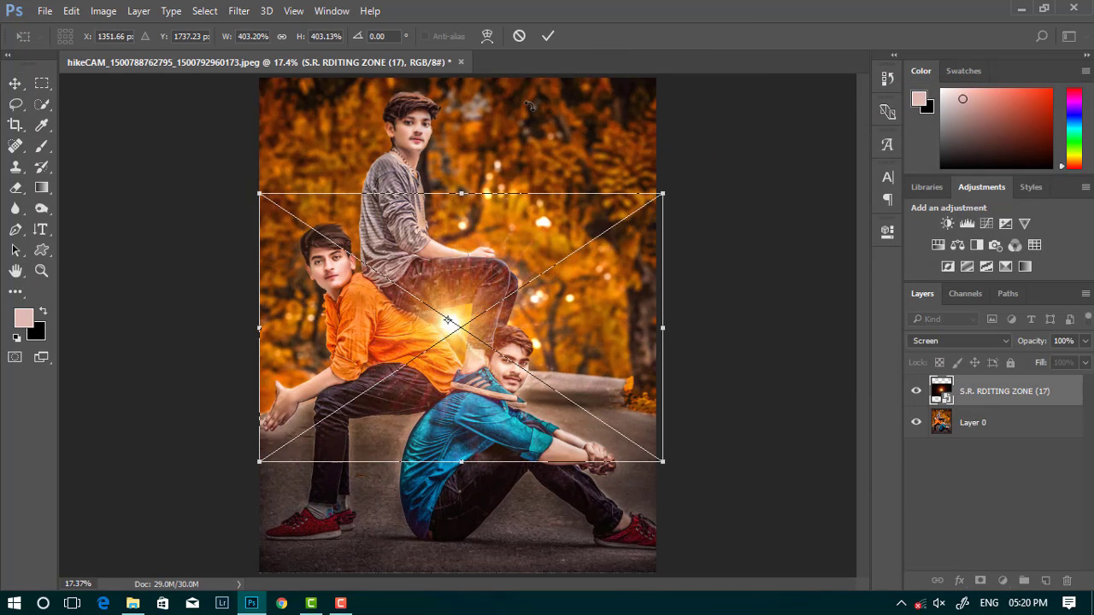
key(Return)
Duplicate the light layer
scroll(678, 311, down, 1)
scroll(678, 312, up, 1)
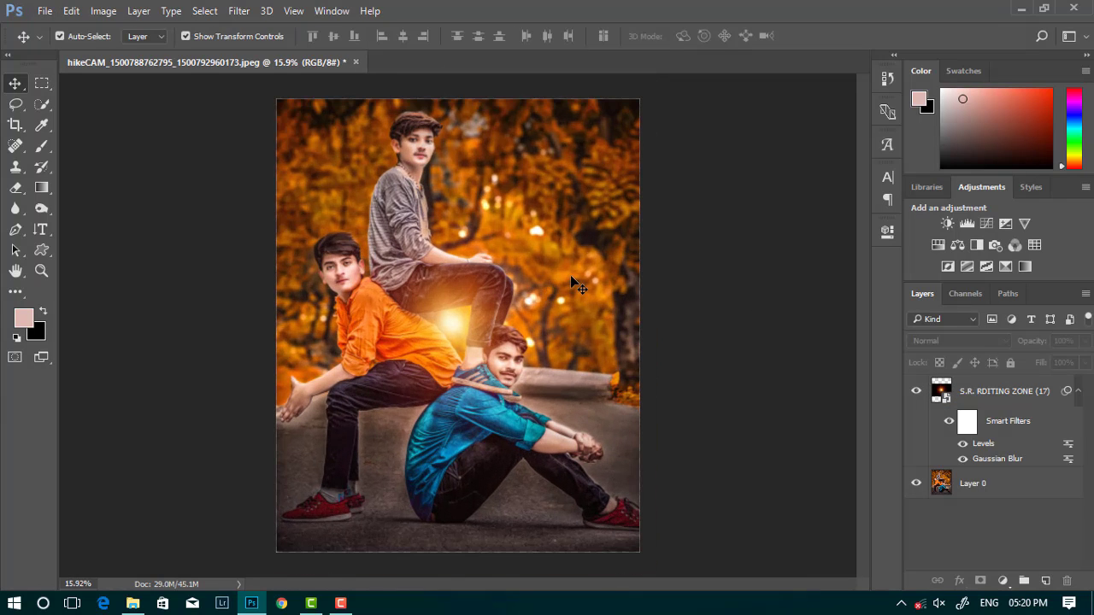
scroll(727, 320, down, 2)
scroll(468, 320, down, 1)
scroll(452, 318, up, 3)
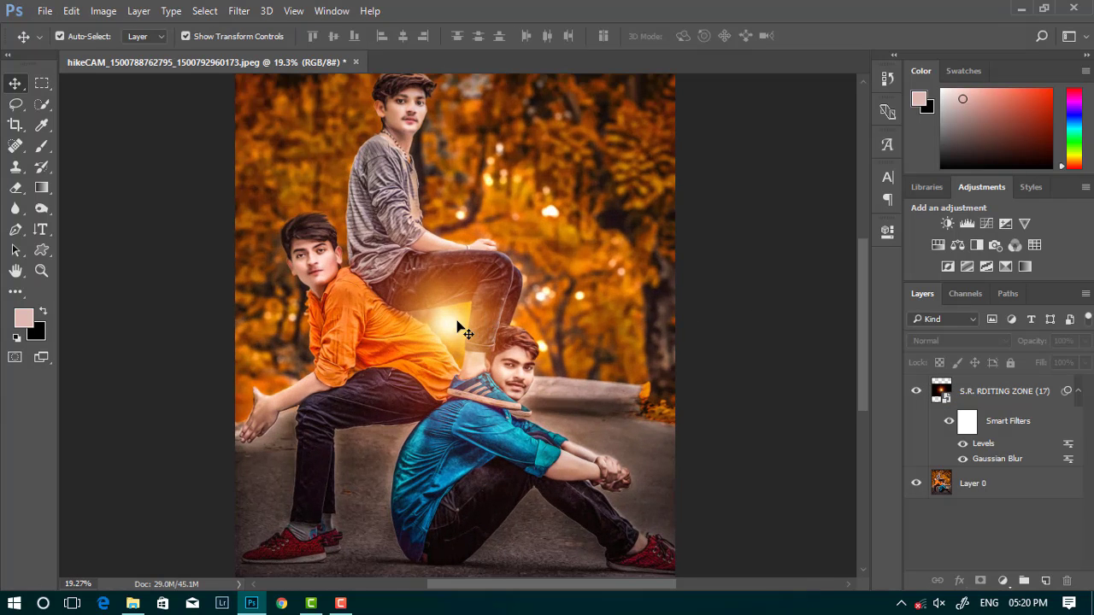
drag(1009, 391, 1046, 581)
Move the light layer copy toward the upper left of the photo
key(ctrl+t)
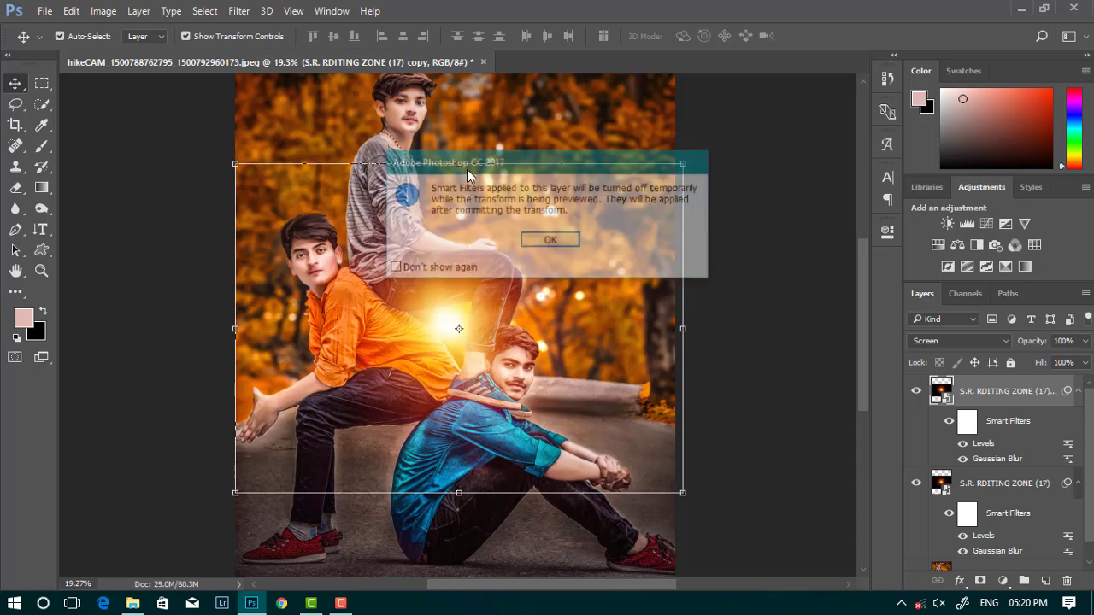
key(Return)
scroll(514, 254, down, 2)
mouse_move(515, 254)
mouse_down()
mouse_move(523, 152)
mouse_move(402, 128)
mouse_up()
key(ctrl+z)
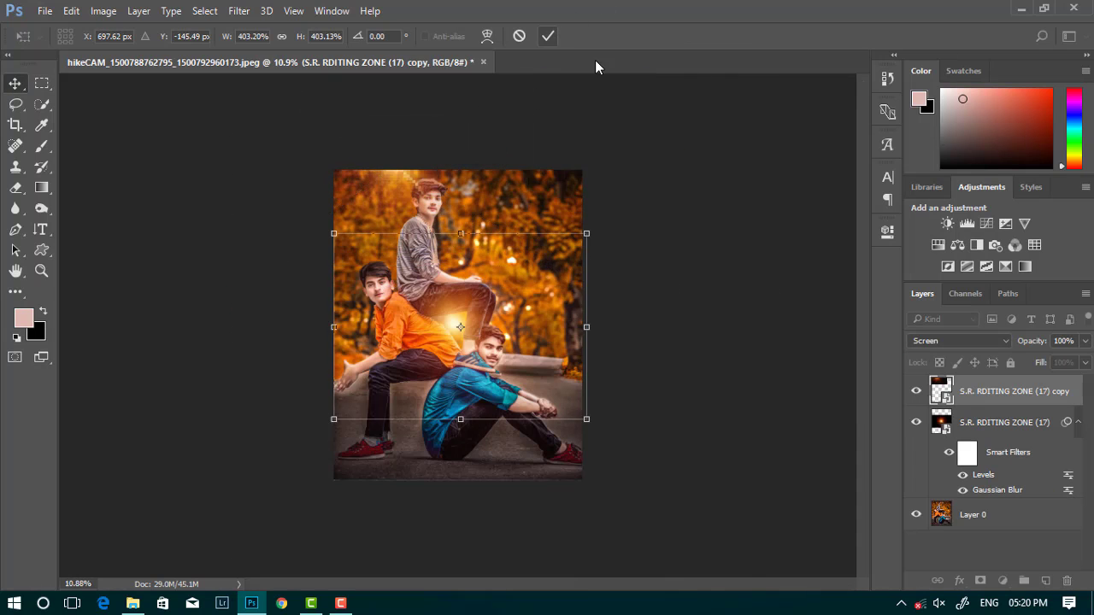
key(Return)
scroll(698, 245, up, 2)
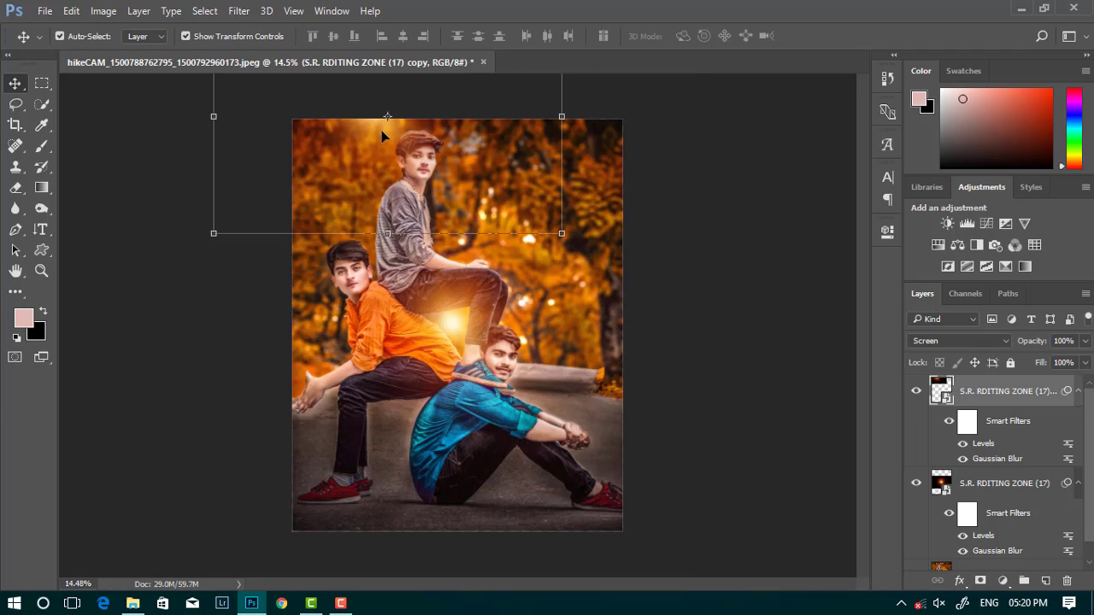
drag(381, 130, 391, 129)
Flatten the image into a single layer
click(744, 302)
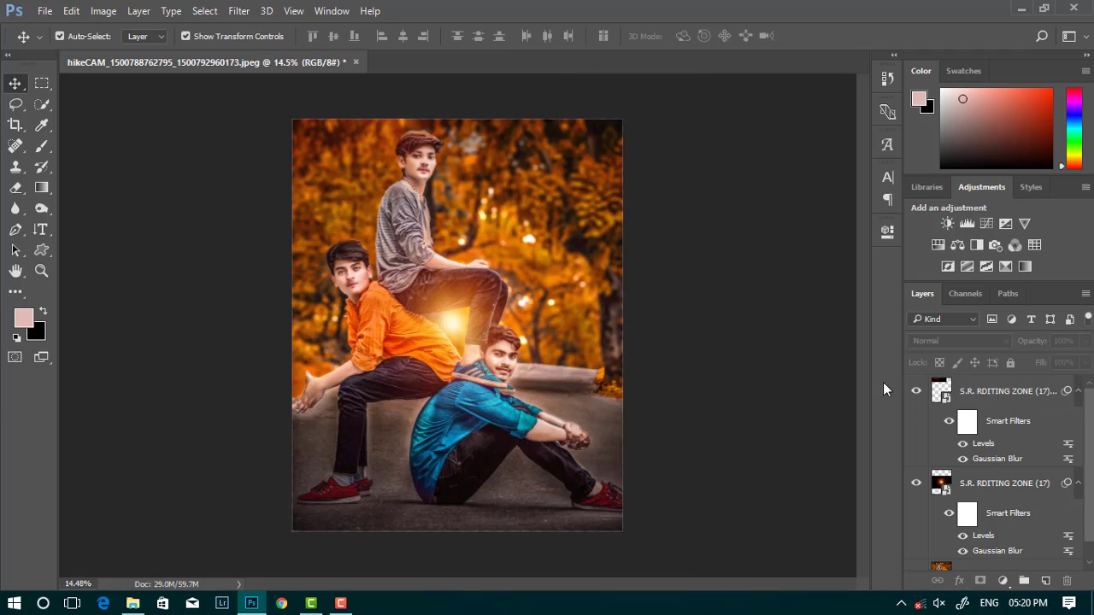
click(621, 301)
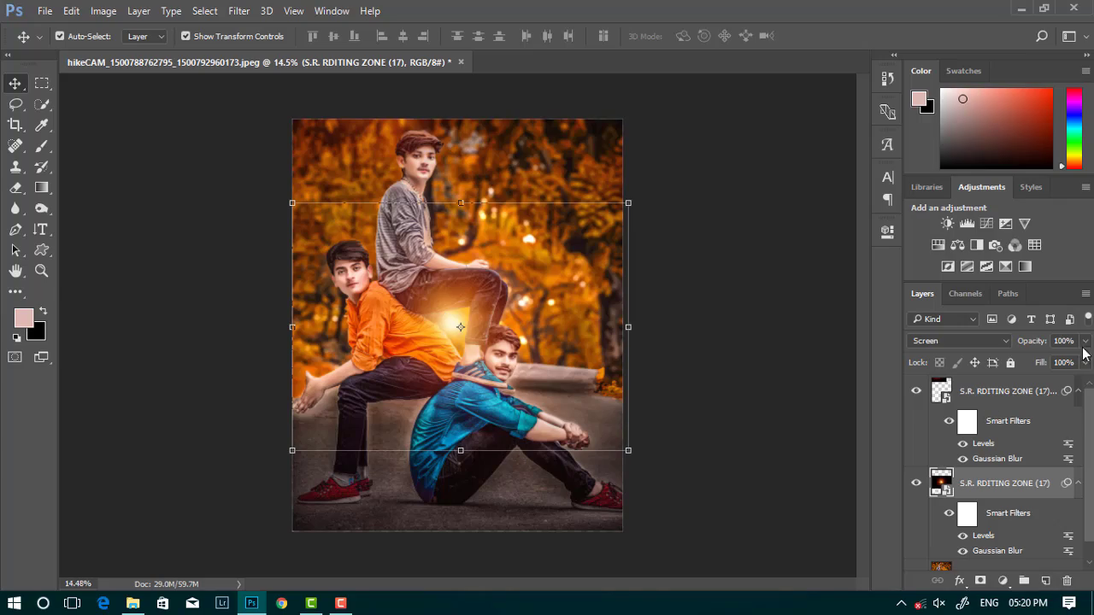
click(688, 344)
scroll(530, 387, up, 1)
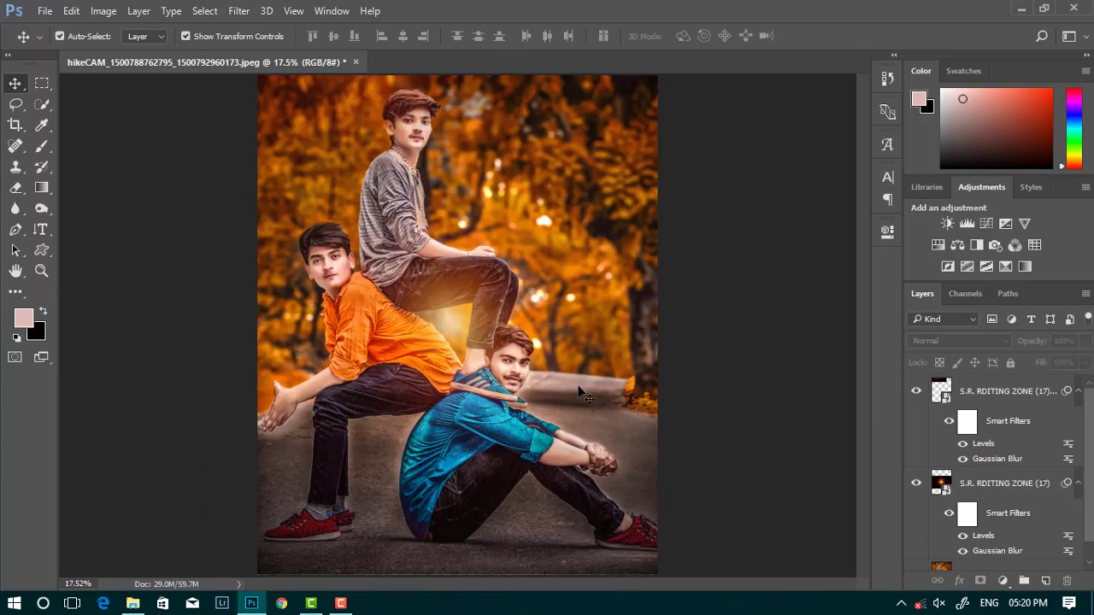
scroll(1016, 547, down, 1)
right_click(1008, 555)
click(806, 539)
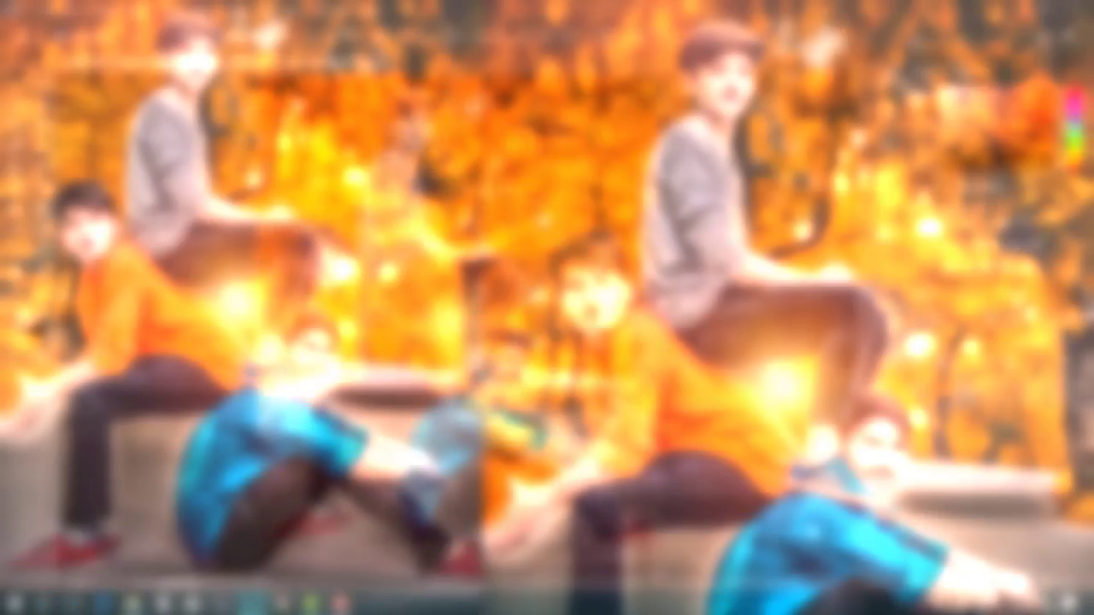